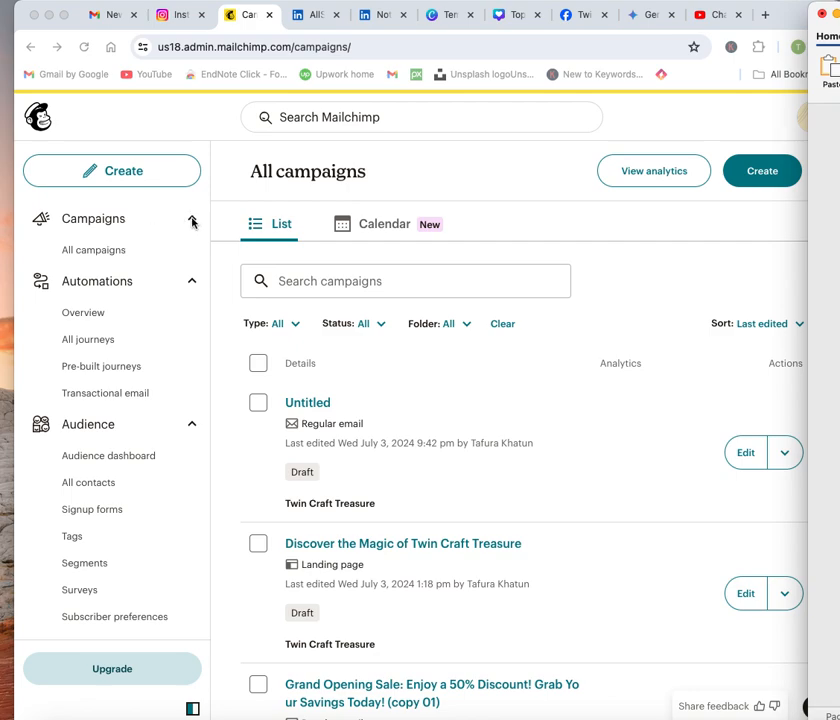
{"action": "left_click", "coordinate": [193, 219]}
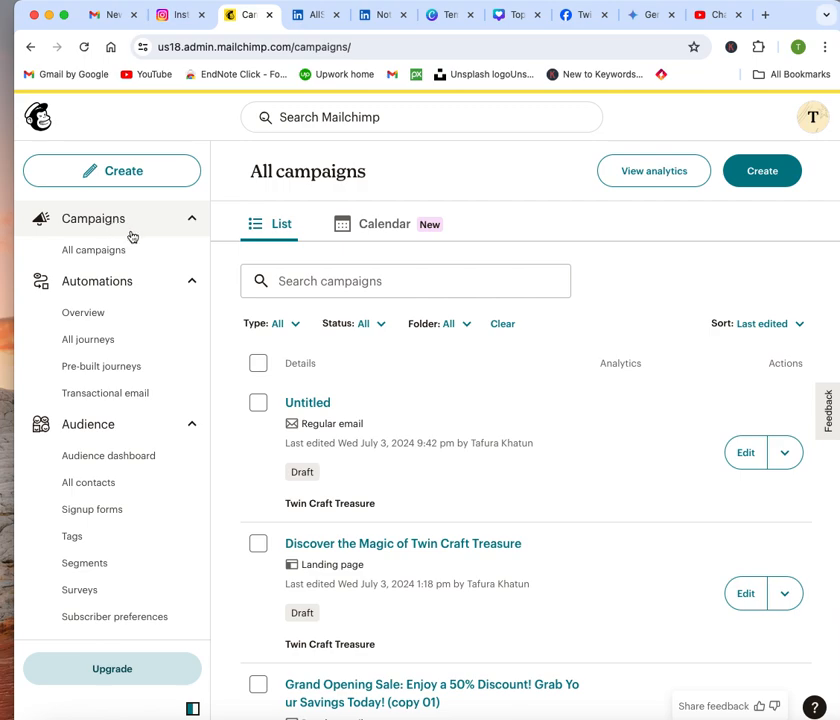
{"action": "left_click", "coordinate": [148, 247]}
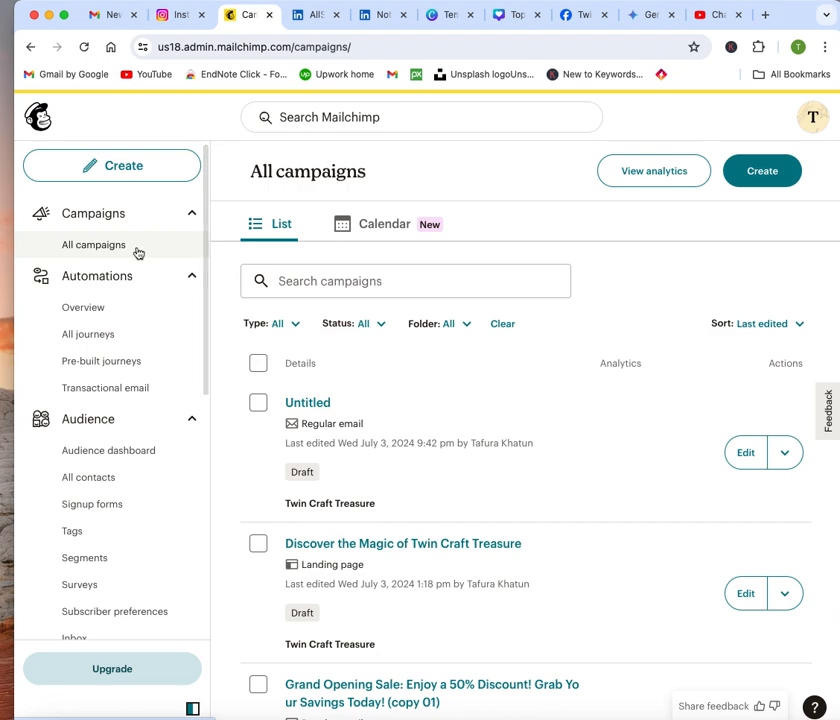
{"action": "left_click", "coordinate": [118, 249]}
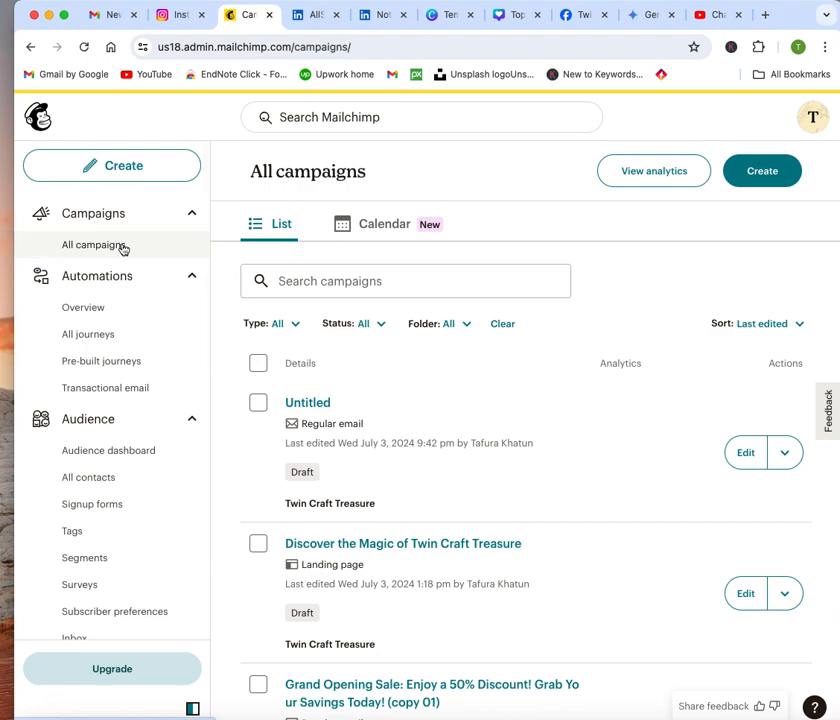
{"action": "scroll", "coordinate": [132, 268], "scroll_direction": "up", "scroll_amount": 1}
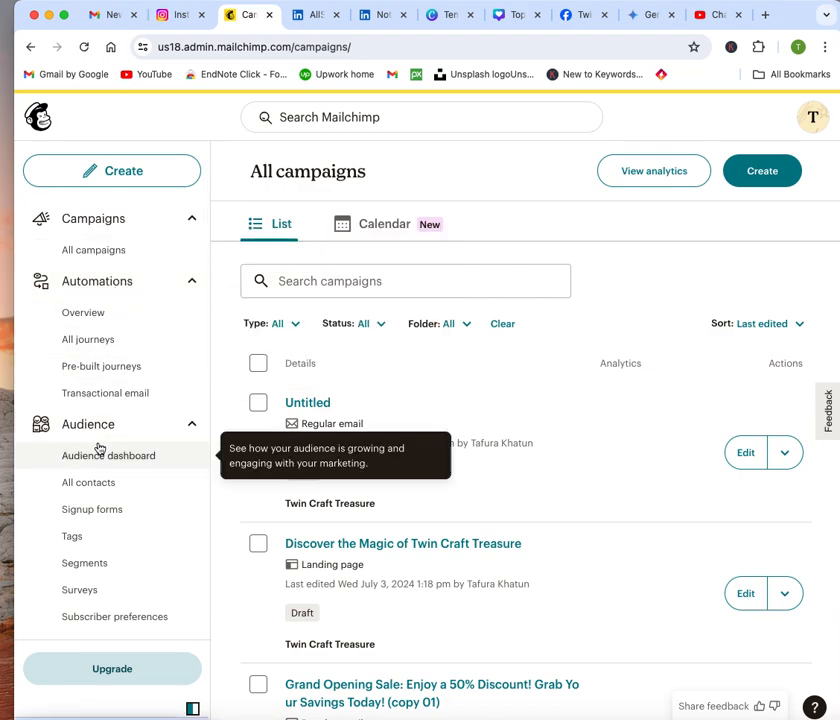
{"action": "scroll", "coordinate": [97, 449], "scroll_direction": "down", "scroll_amount": 3}
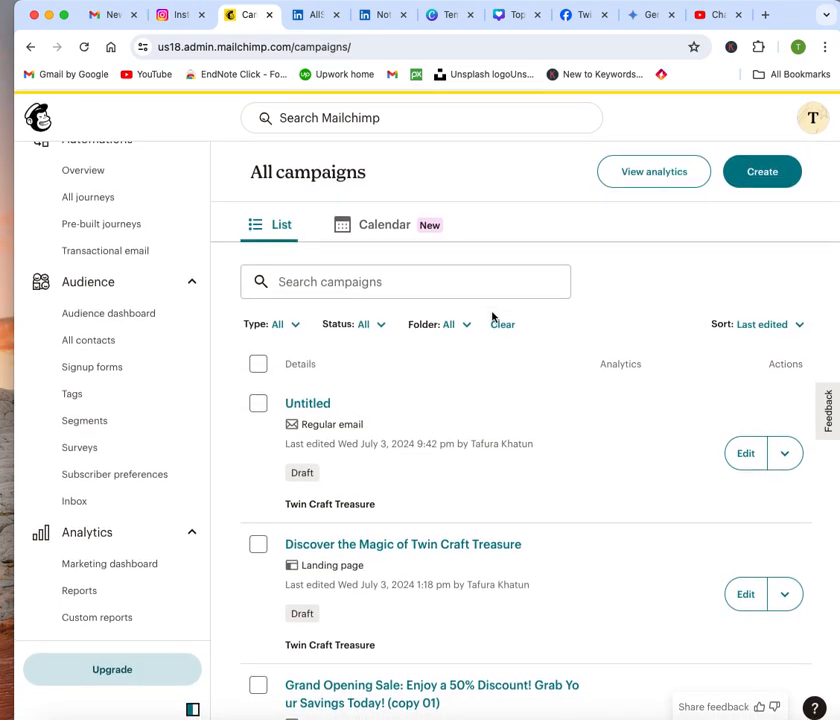
{"action": "scroll", "coordinate": [187, 297], "scroll_direction": "up", "scroll_amount": 3}
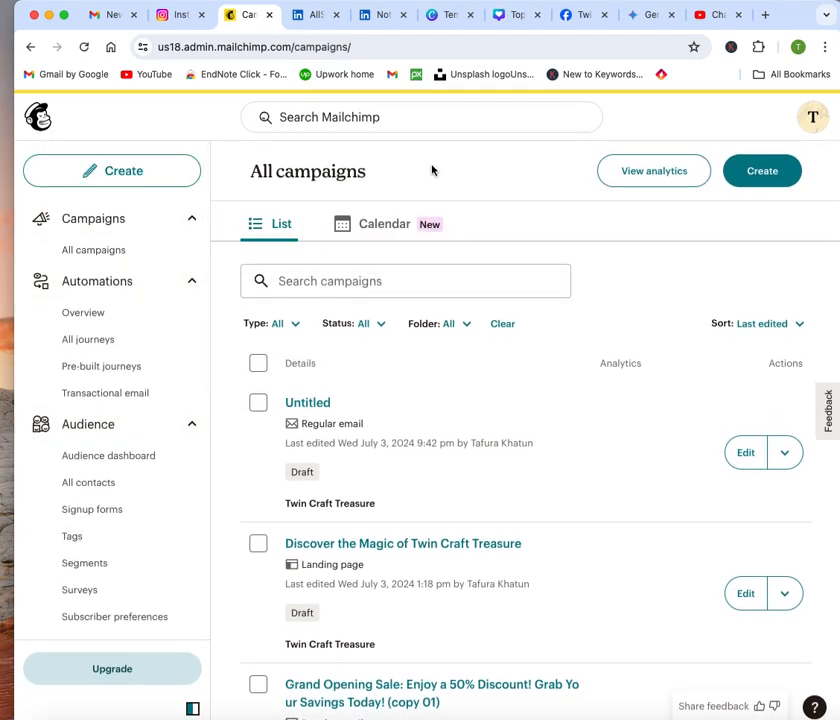
Create a new regular email campaign and name it Website Feedback
{"action": "left_click", "coordinate": [762, 172]}
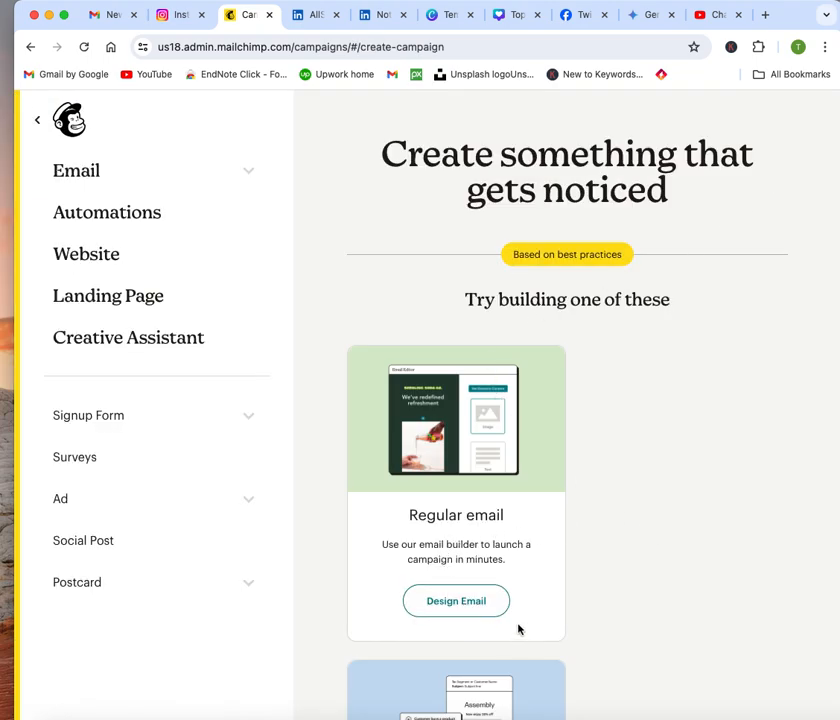
{"action": "left_click", "coordinate": [462, 607]}
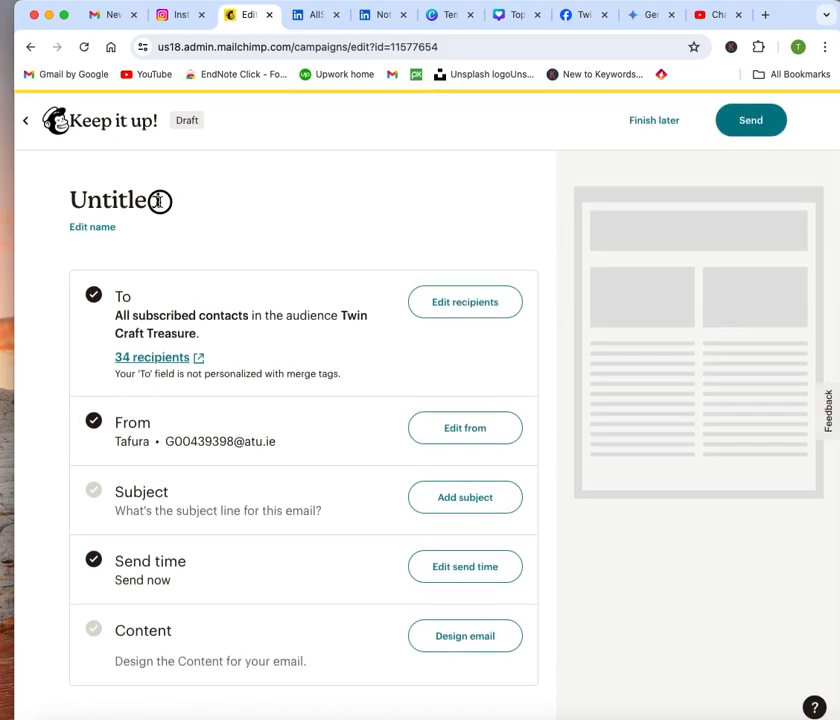
{"action": "left_click_drag", "start_coordinate": [169, 204], "coordinate": [15, 197]}
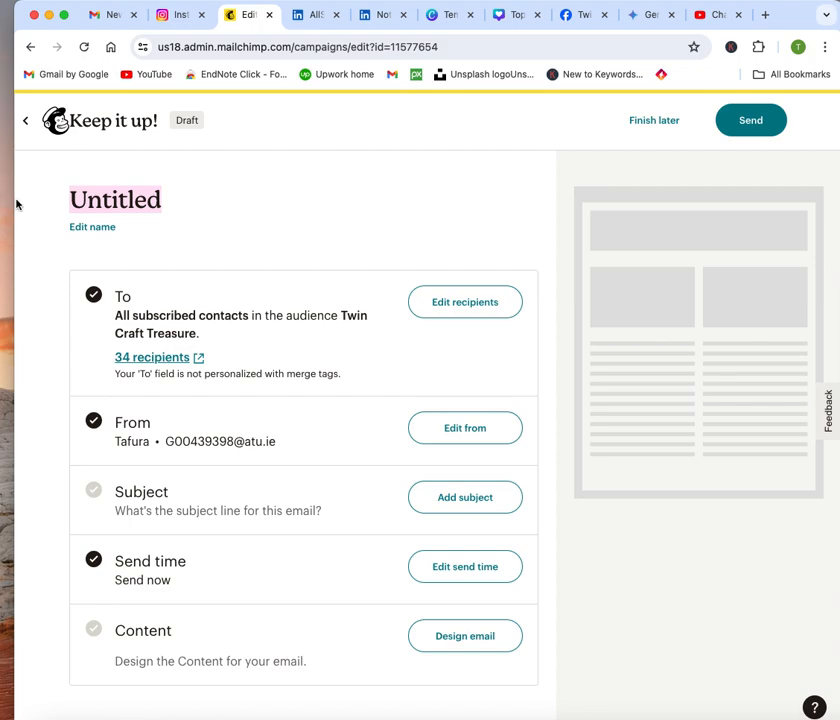
{"action": "left_click", "coordinate": [91, 227]}
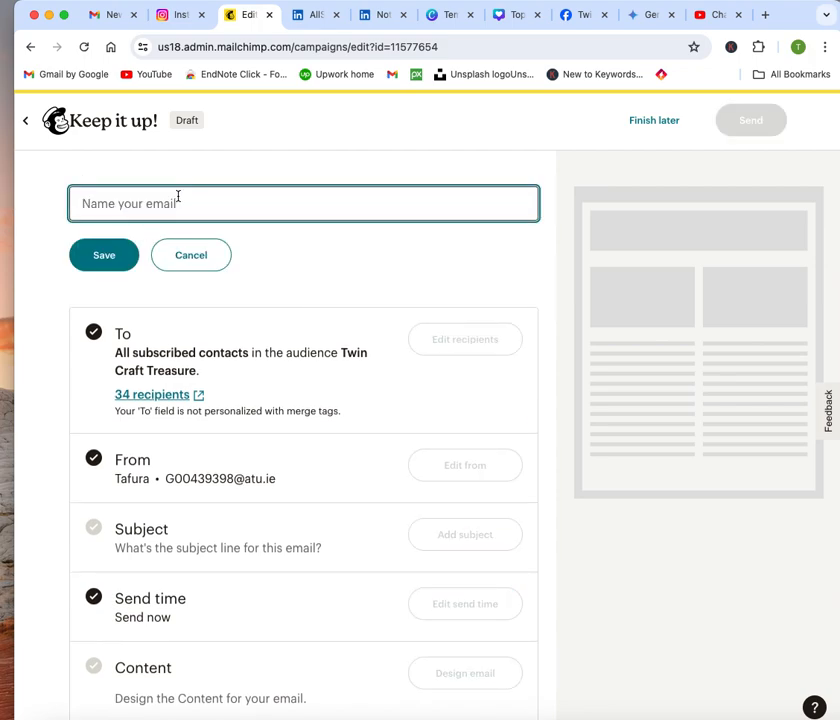
{"action": "left_click", "coordinate": [180, 199]}
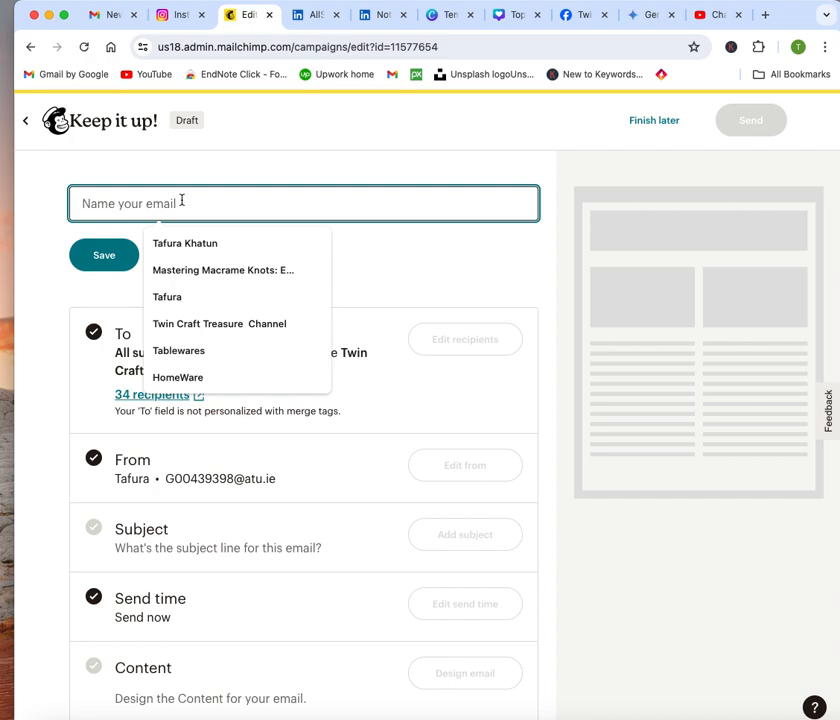
{"action": "type", "text": "Website "}
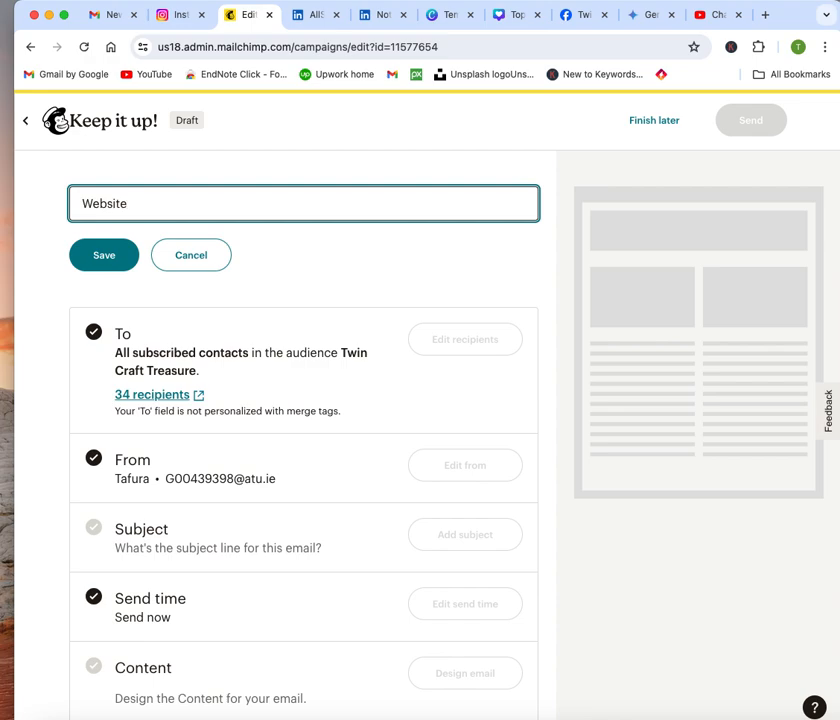
{"action": "type", "text": "Feedback"}
{"action": "left_click", "coordinate": [82, 259]}
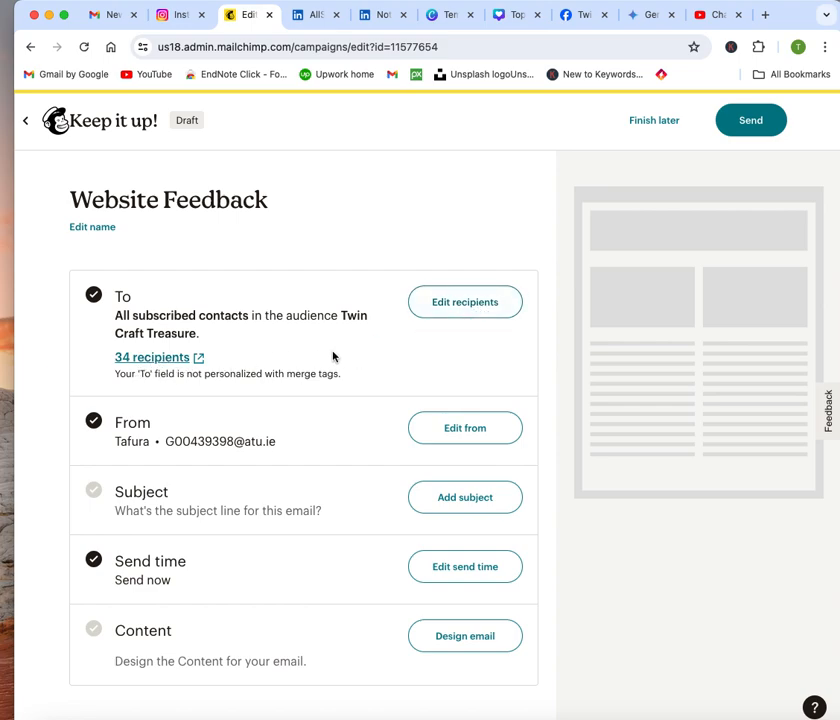
Add the subject line "50% off all new products" to the email and save it
{"action": "scroll", "coordinate": [334, 354], "scroll_direction": "down", "scroll_amount": 1}
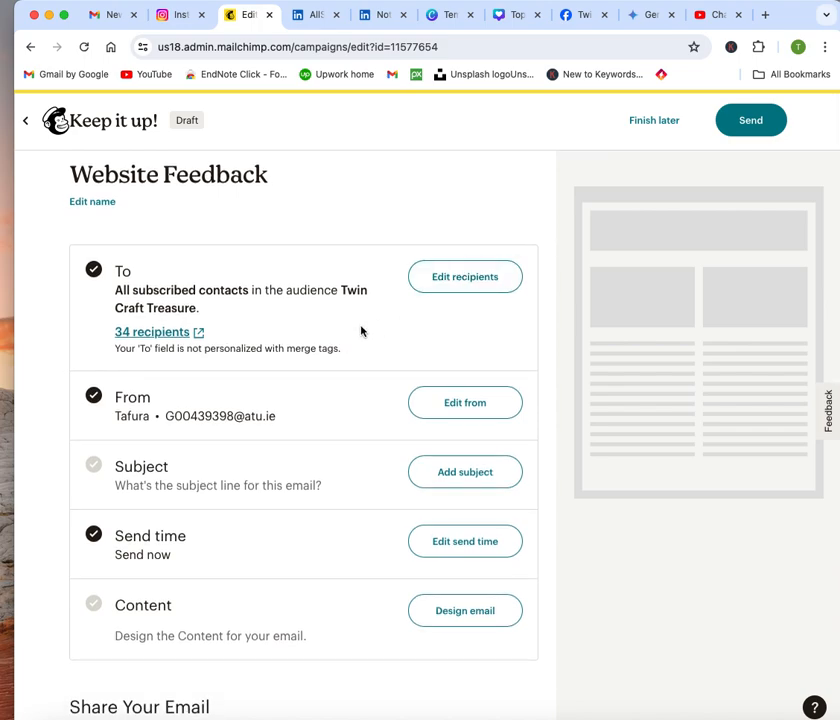
{"action": "scroll", "coordinate": [362, 331], "scroll_direction": "down", "scroll_amount": 1}
{"action": "scroll", "coordinate": [362, 331], "scroll_direction": "down", "scroll_amount": 1}
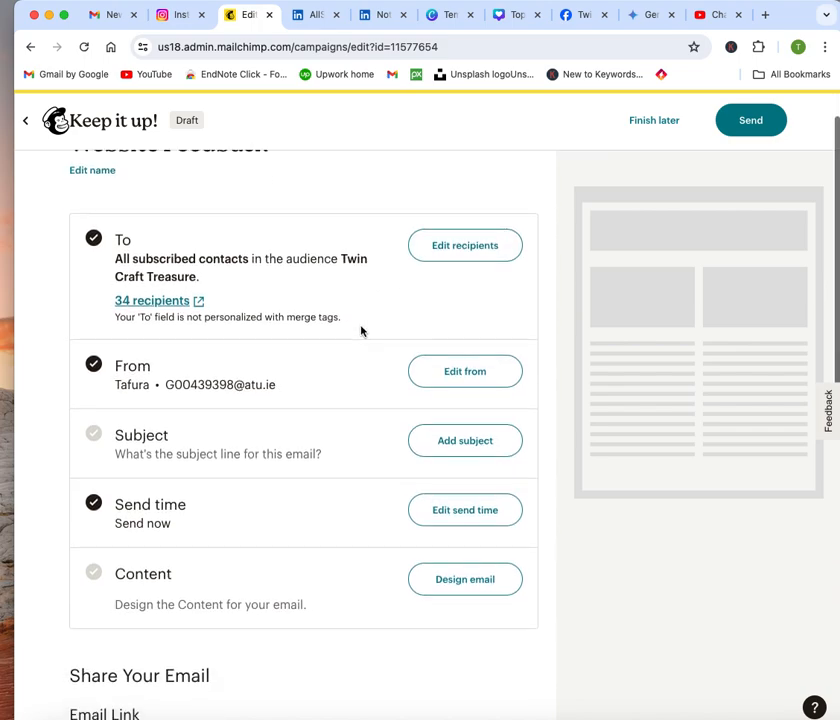
{"action": "scroll", "coordinate": [396, 381], "scroll_direction": "down", "scroll_amount": 5}
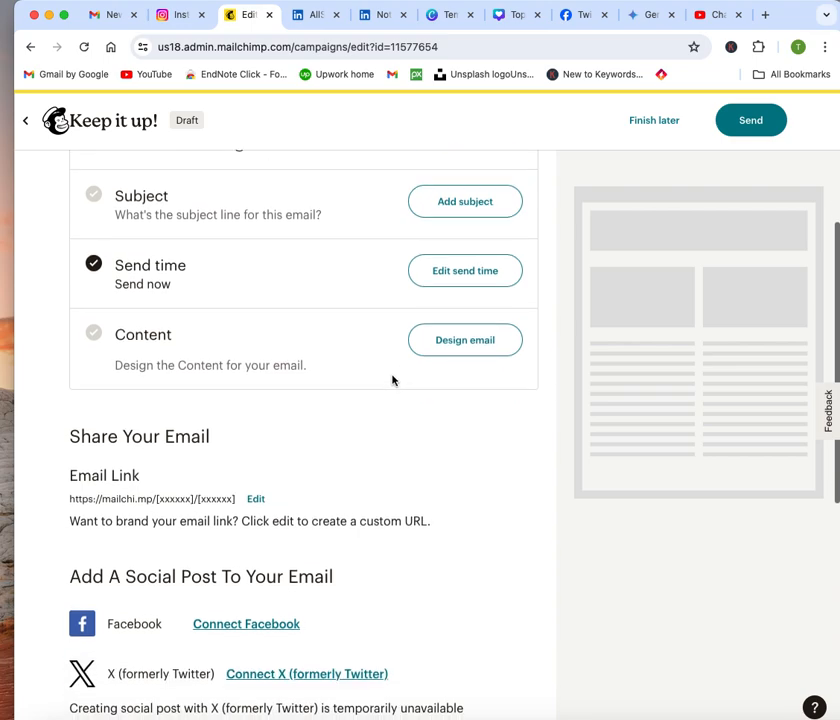
{"action": "left_click", "coordinate": [488, 201]}
{"action": "left_click", "coordinate": [160, 295]}
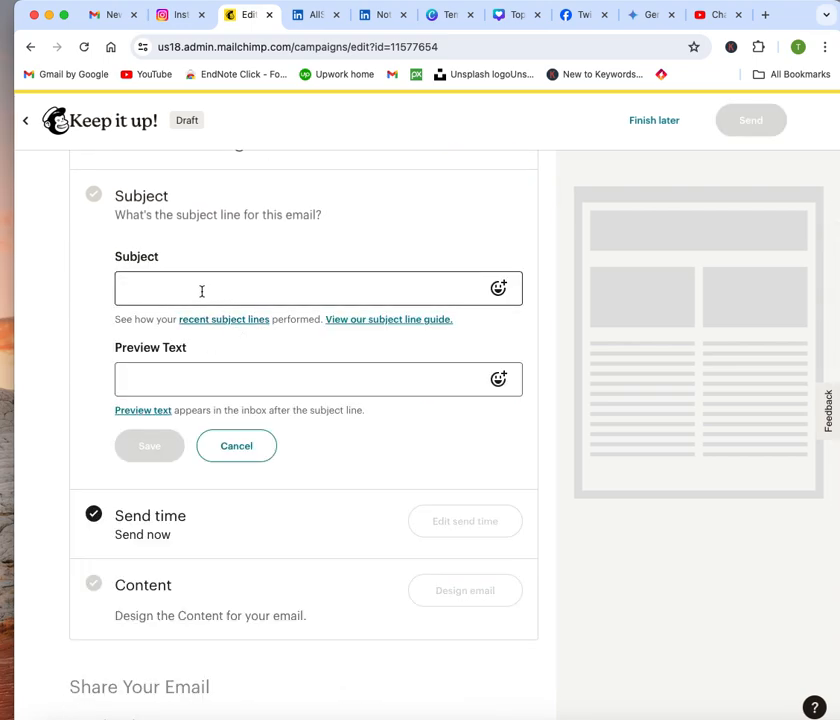
{"action": "left_click", "coordinate": [201, 291]}
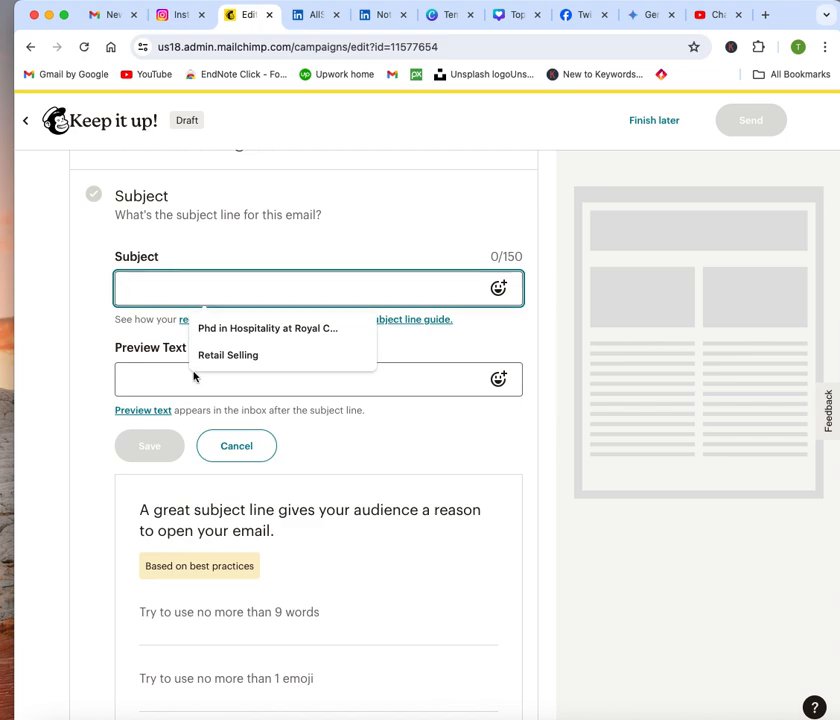
{"action": "type", "text": "50"}
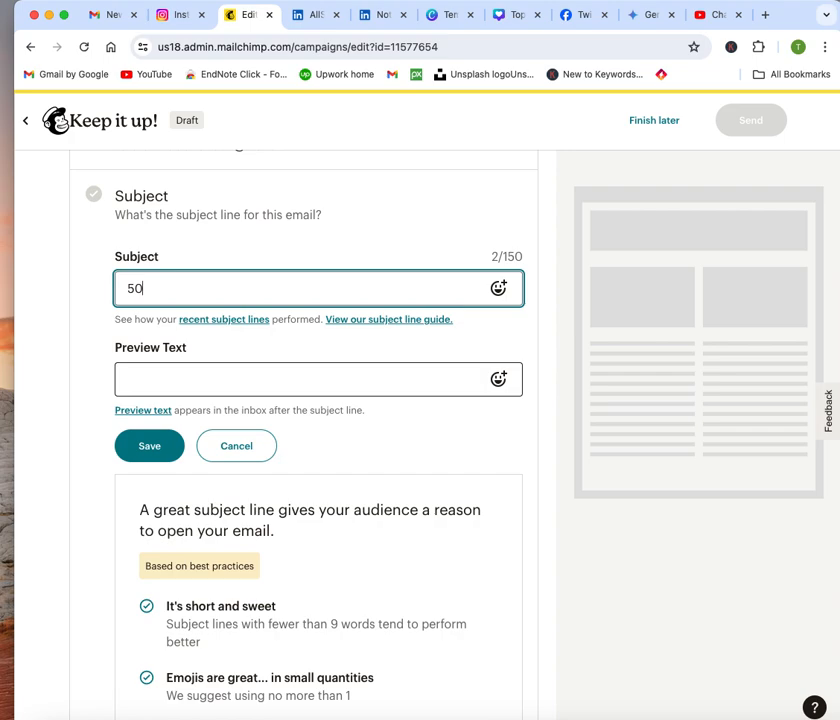
{"action": "key", "text": "BackSpace"}
{"action": "key", "text": "BackSpace"}
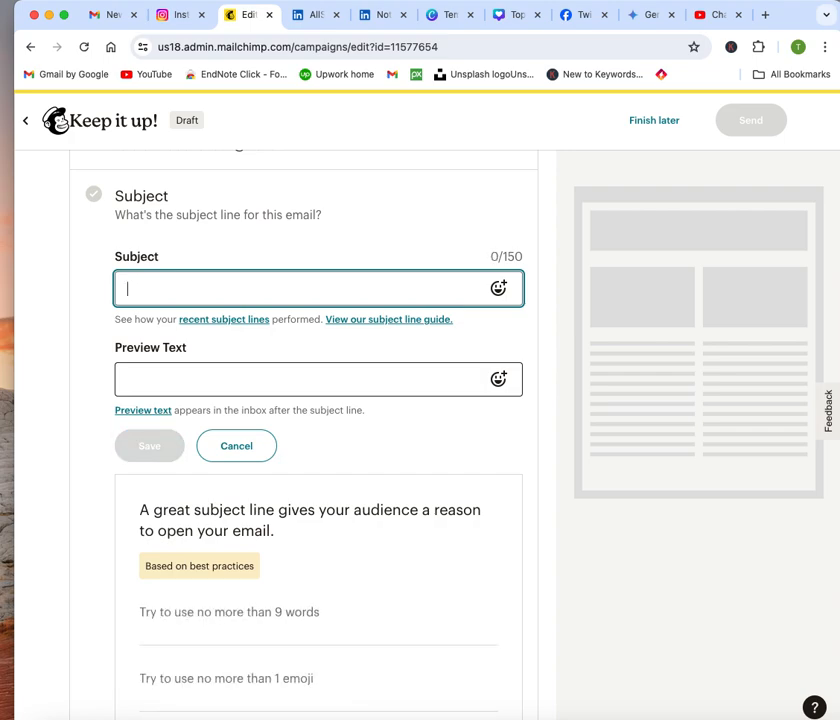
{"action": "type", "text": "50"}
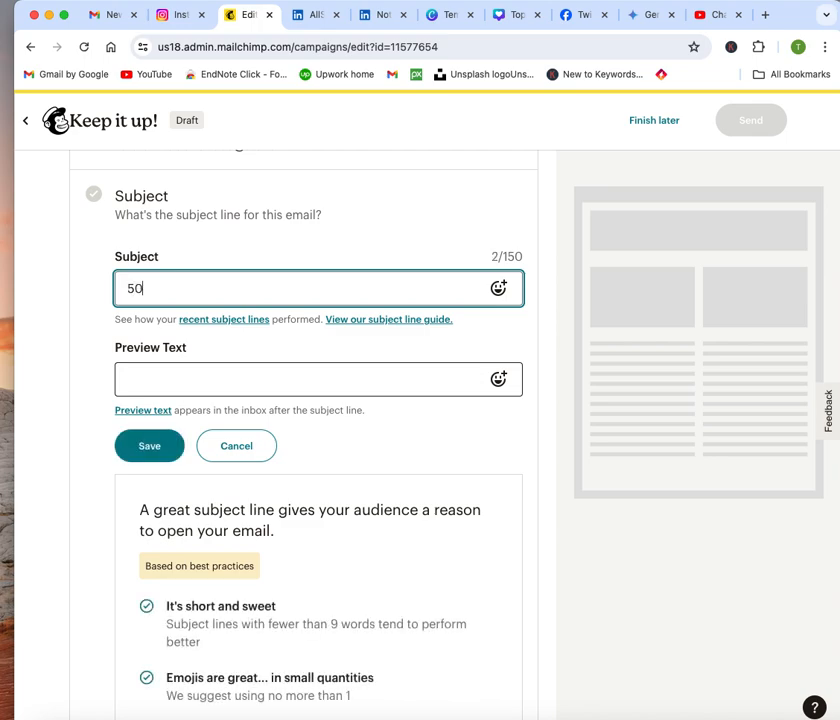
{"action": "type", "text": "% off all new pr"}
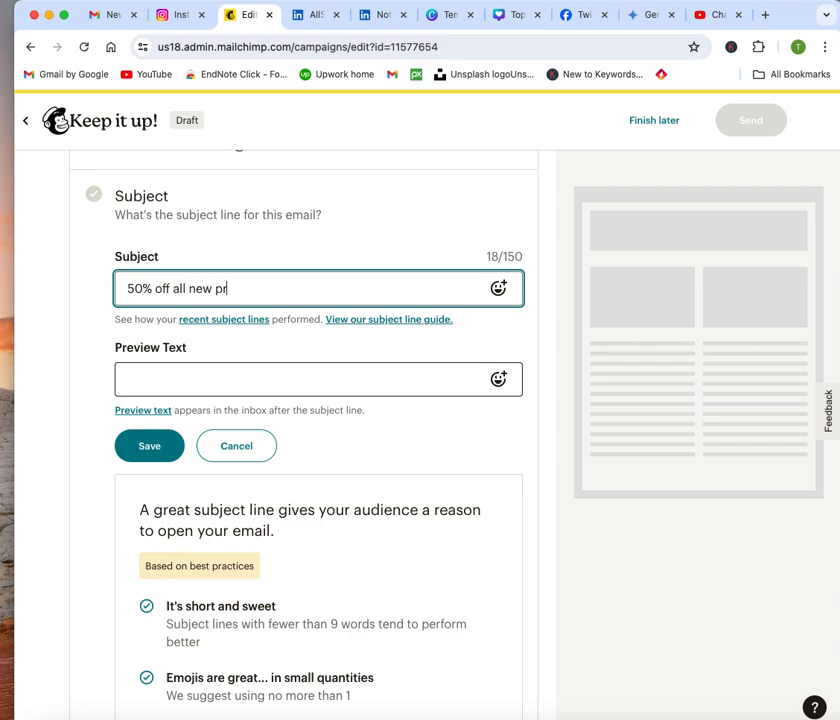
{"action": "type", "text": "oducts"}
{"action": "scroll", "coordinate": [298, 384], "scroll_direction": "down", "scroll_amount": 1}
{"action": "left_click", "coordinate": [150, 372]}
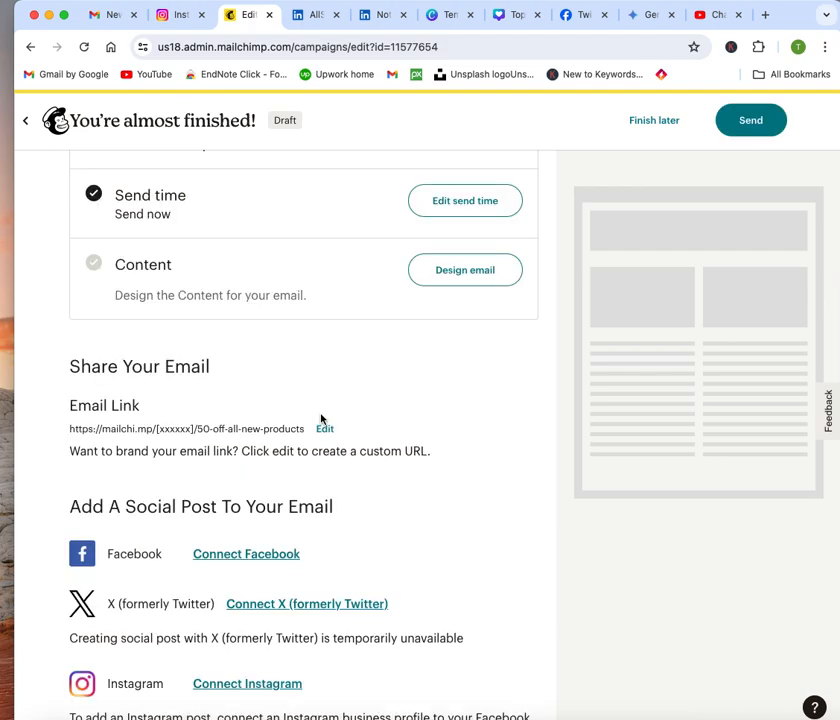
Review the Schedule a time option for the email's send time, and save the send time as Send now
{"action": "scroll", "coordinate": [321, 419], "scroll_direction": "up", "scroll_amount": 3}
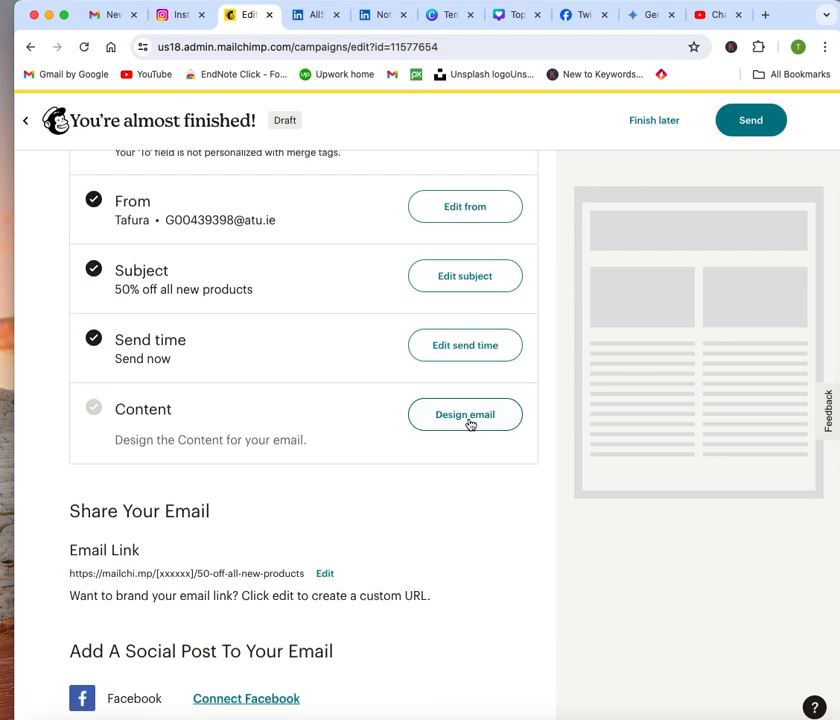
{"action": "scroll", "coordinate": [441, 397], "scroll_direction": "up", "scroll_amount": 1}
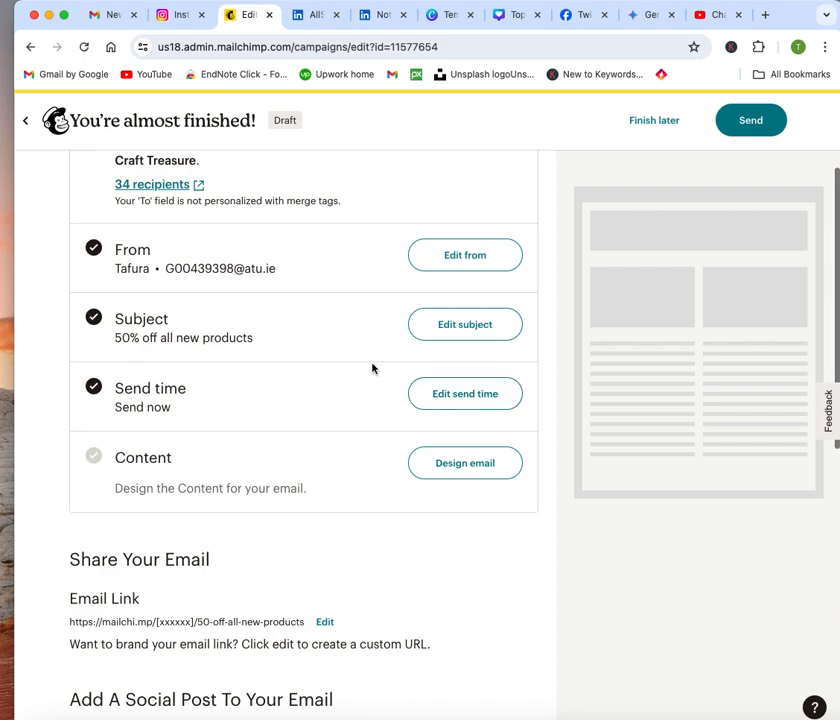
{"action": "left_click", "coordinate": [491, 395]}
{"action": "scroll", "coordinate": [443, 410], "scroll_direction": "down", "scroll_amount": 3}
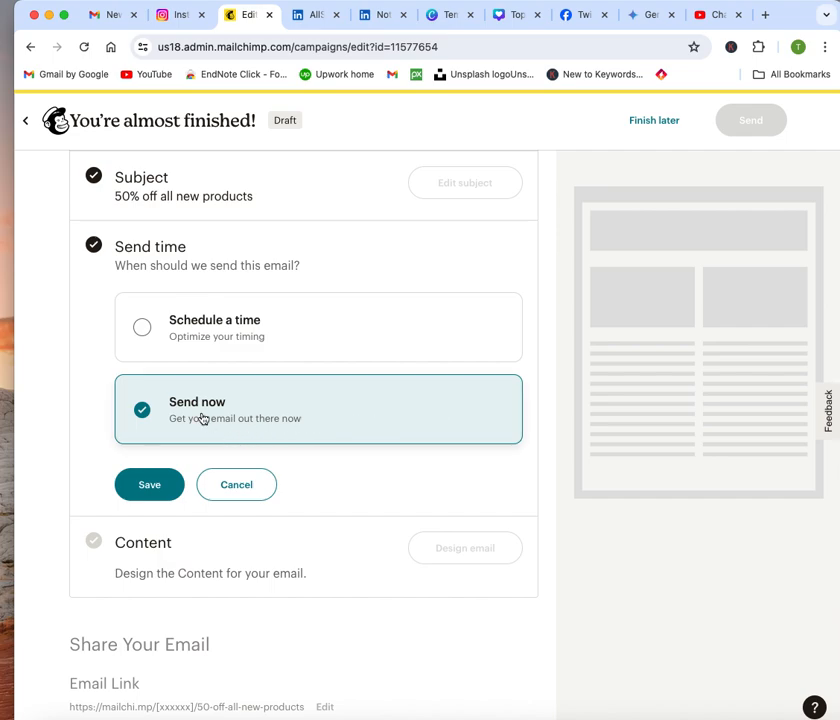
{"action": "left_click", "coordinate": [142, 328]}
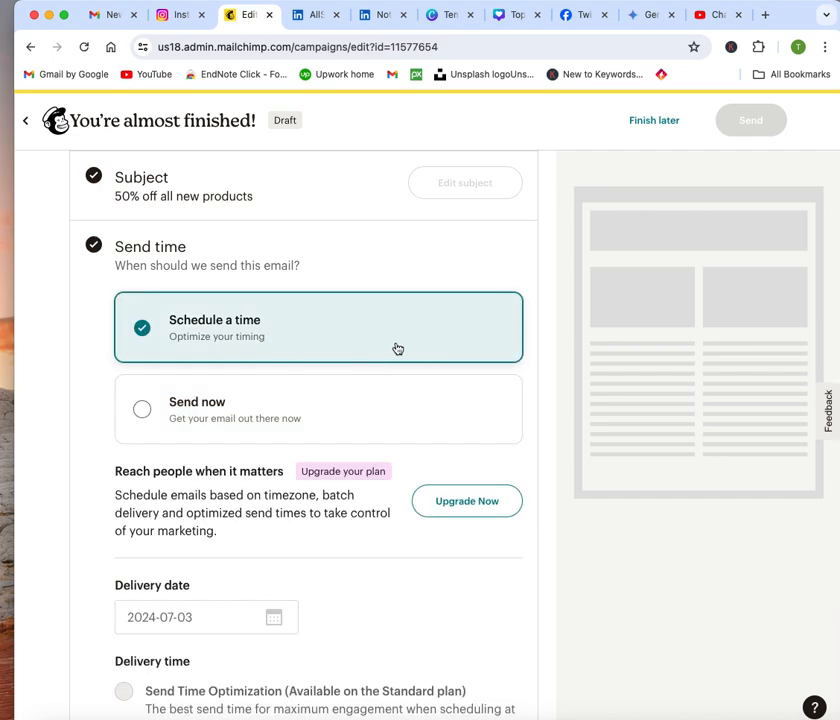
{"action": "left_click", "coordinate": [142, 411]}
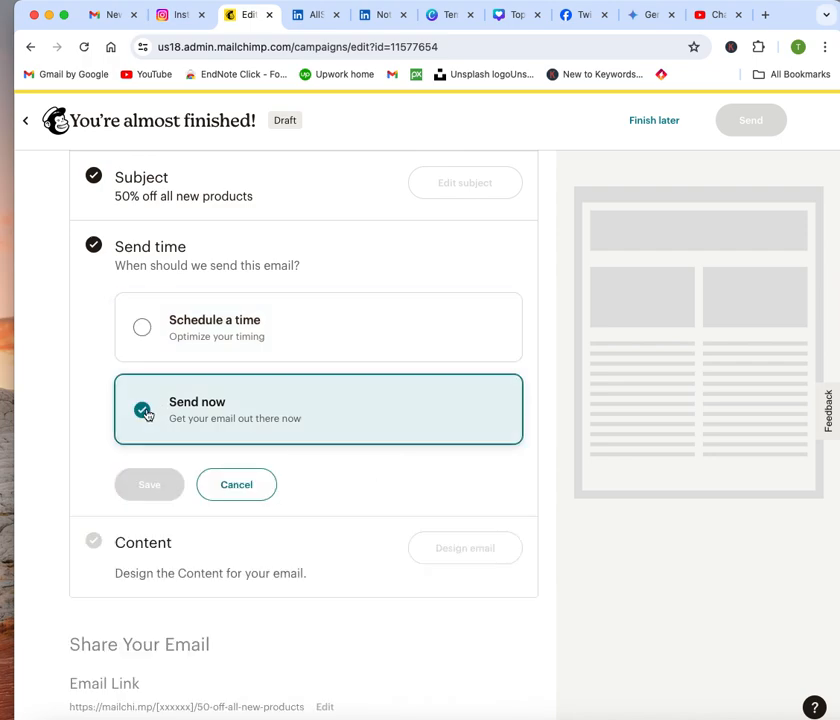
{"action": "left_click", "coordinate": [142, 328]}
{"action": "scroll", "coordinate": [334, 392], "scroll_direction": "down", "scroll_amount": 4}
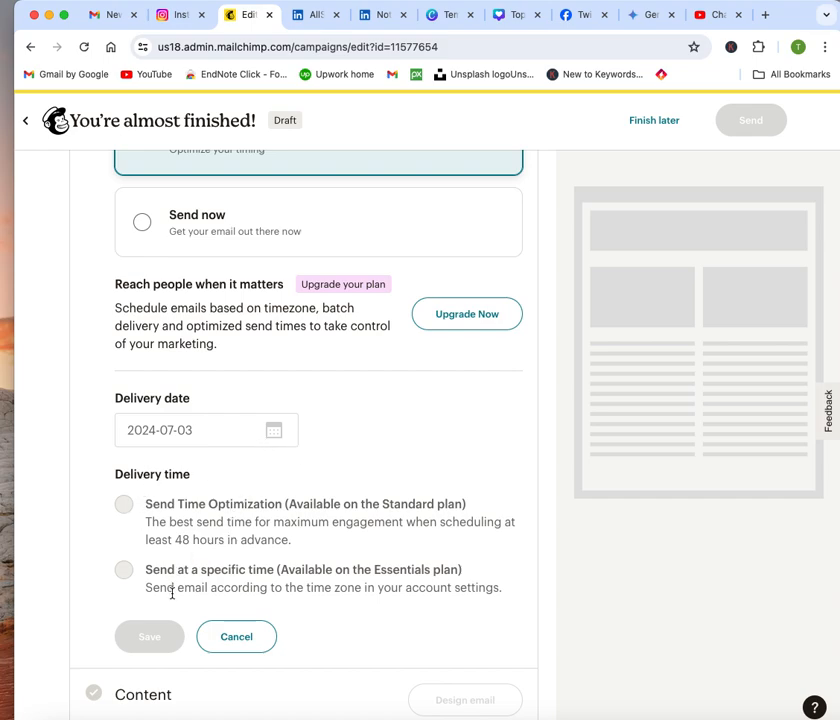
{"action": "scroll", "coordinate": [350, 433], "scroll_direction": "up", "scroll_amount": 5}
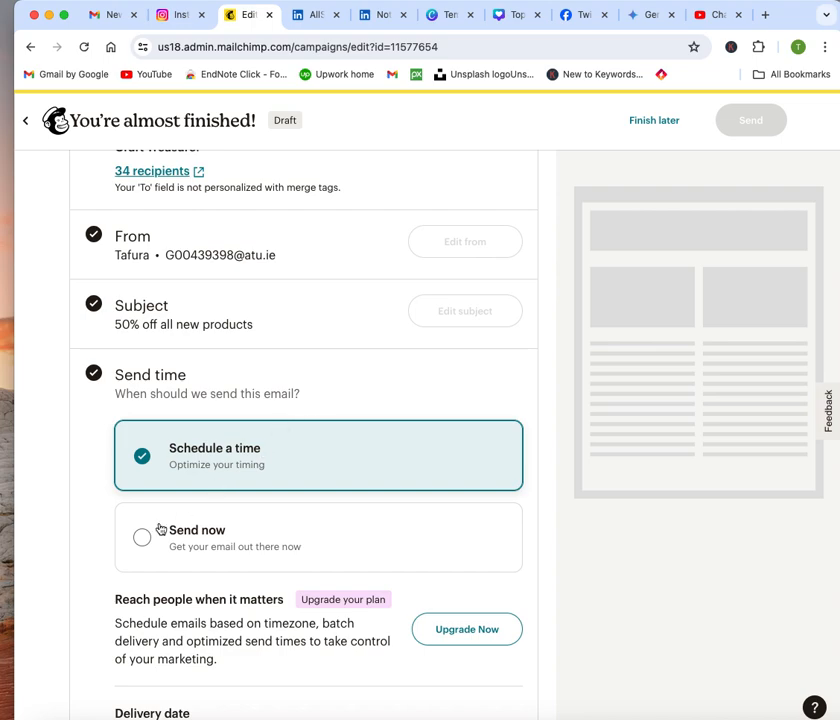
{"action": "left_click", "coordinate": [139, 537]}
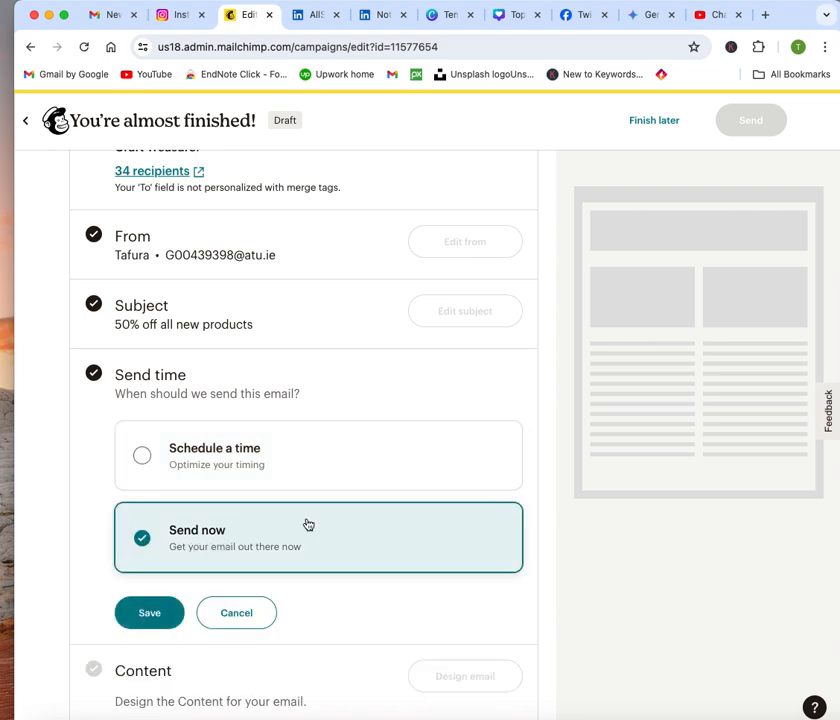
{"action": "left_click", "coordinate": [149, 619]}
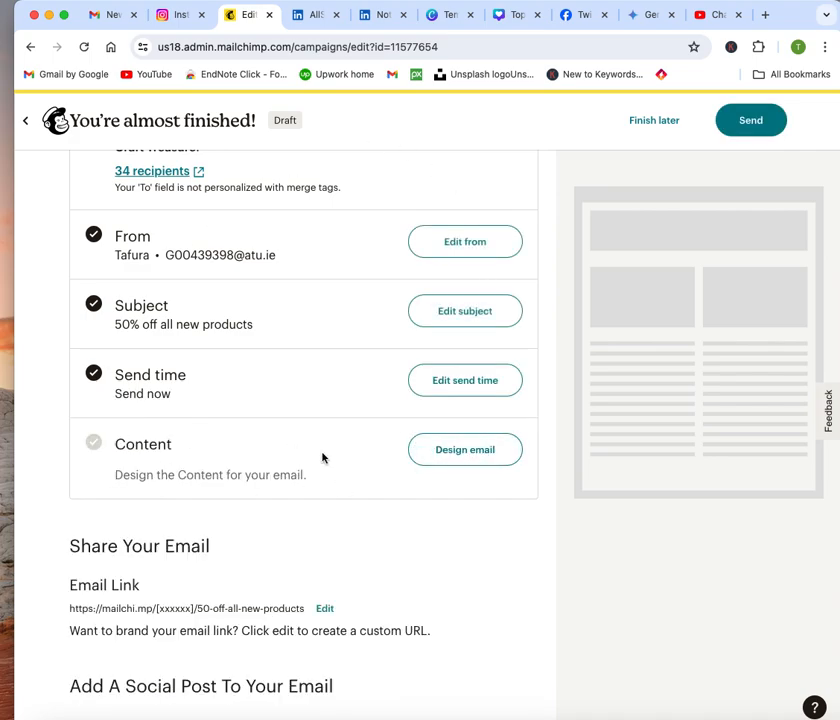
Open the email's content design and browse the first Mailchimp templates, including Start from scratch, Custom email designs and Bold
{"action": "left_click", "coordinate": [483, 459]}
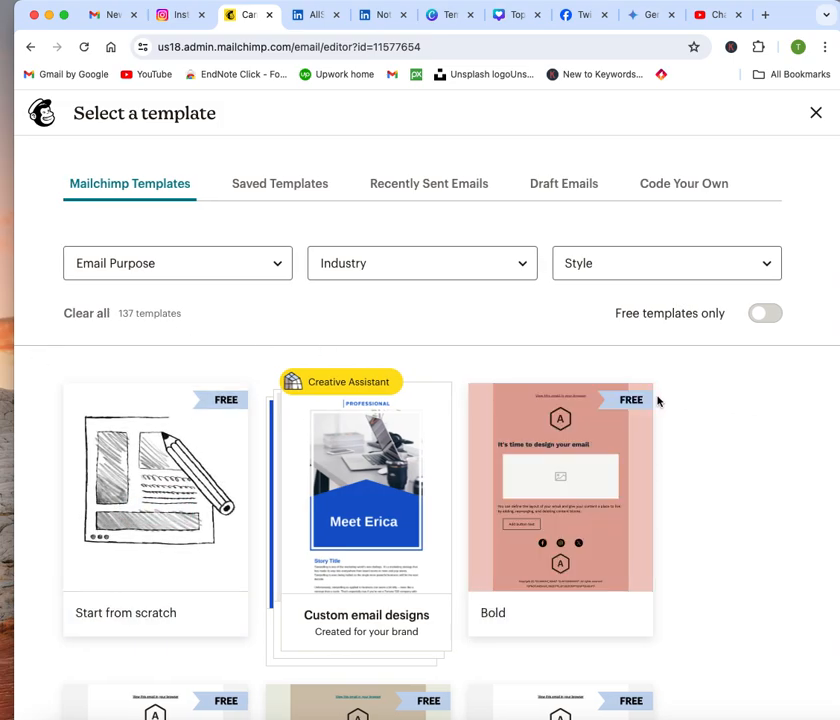
{"action": "scroll", "coordinate": [657, 401], "scroll_direction": "down", "scroll_amount": 10}
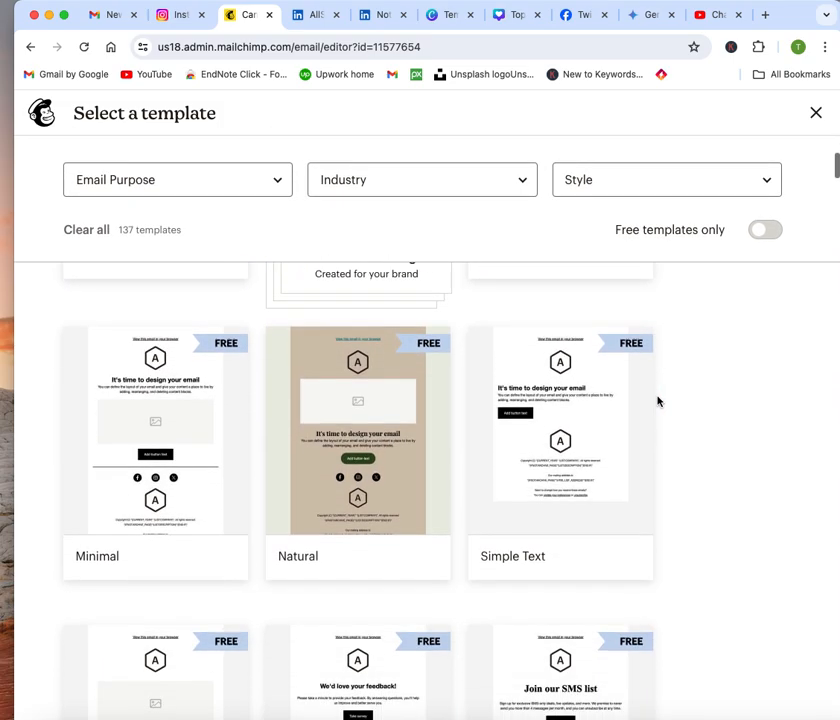
{"action": "scroll", "coordinate": [657, 401], "scroll_direction": "down", "scroll_amount": 4}
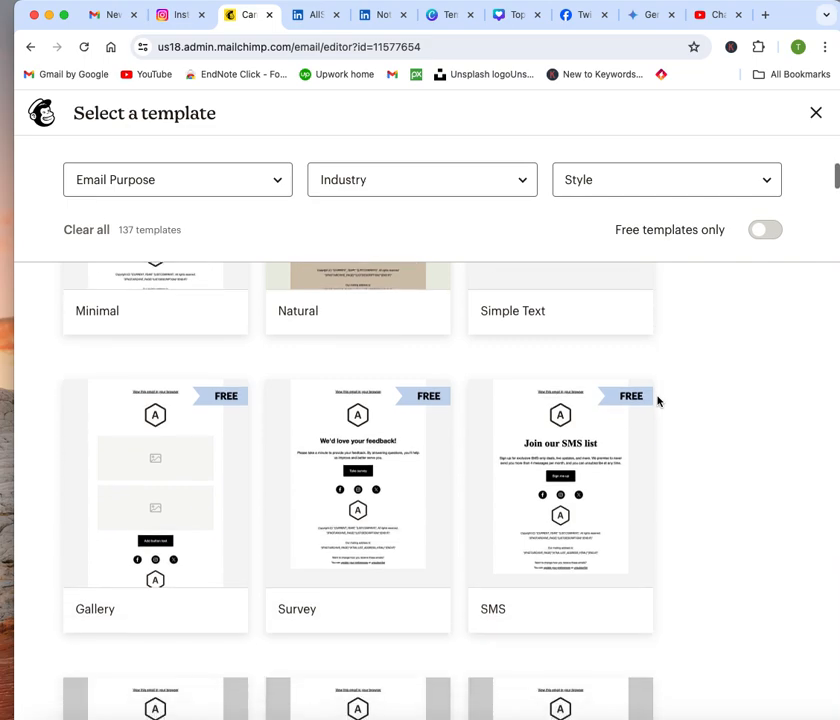
{"action": "scroll", "coordinate": [657, 401], "scroll_direction": "down", "scroll_amount": 3}
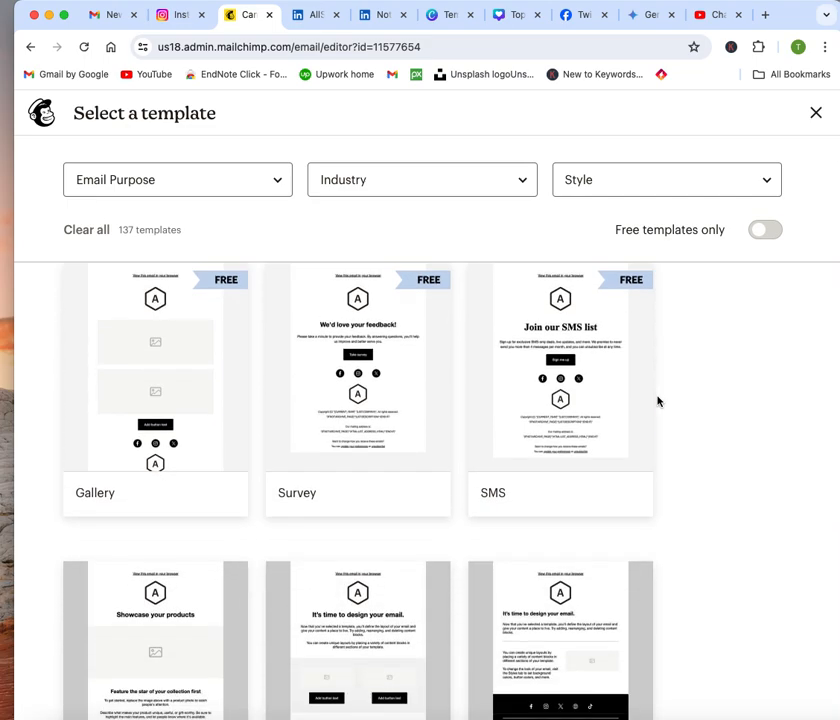
{"action": "scroll", "coordinate": [657, 401], "scroll_direction": "down", "scroll_amount": 5}
{"action": "scroll", "coordinate": [657, 401], "scroll_direction": "up", "scroll_amount": 18}
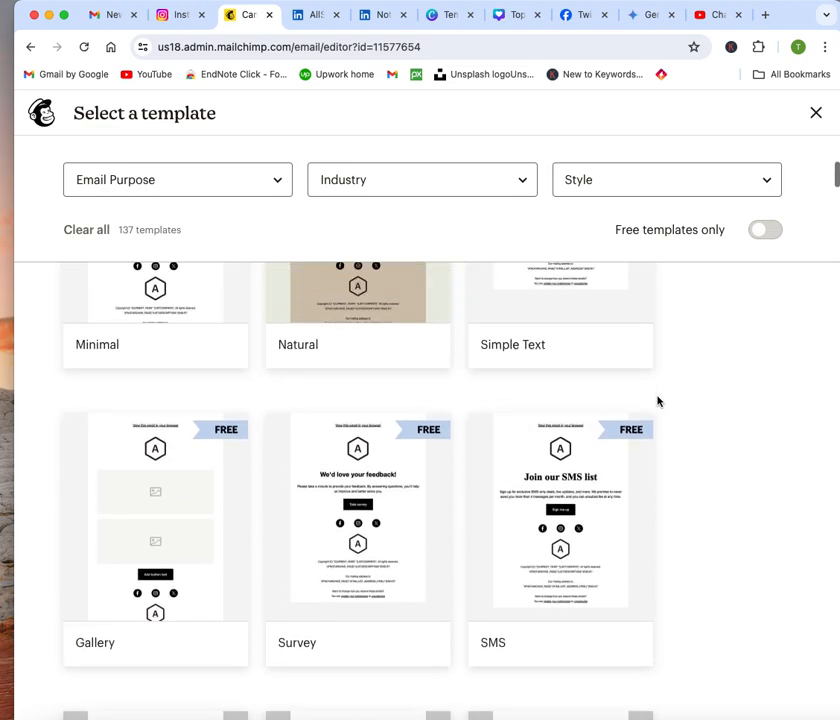
{"action": "scroll", "coordinate": [657, 401], "scroll_direction": "up", "scroll_amount": 4}
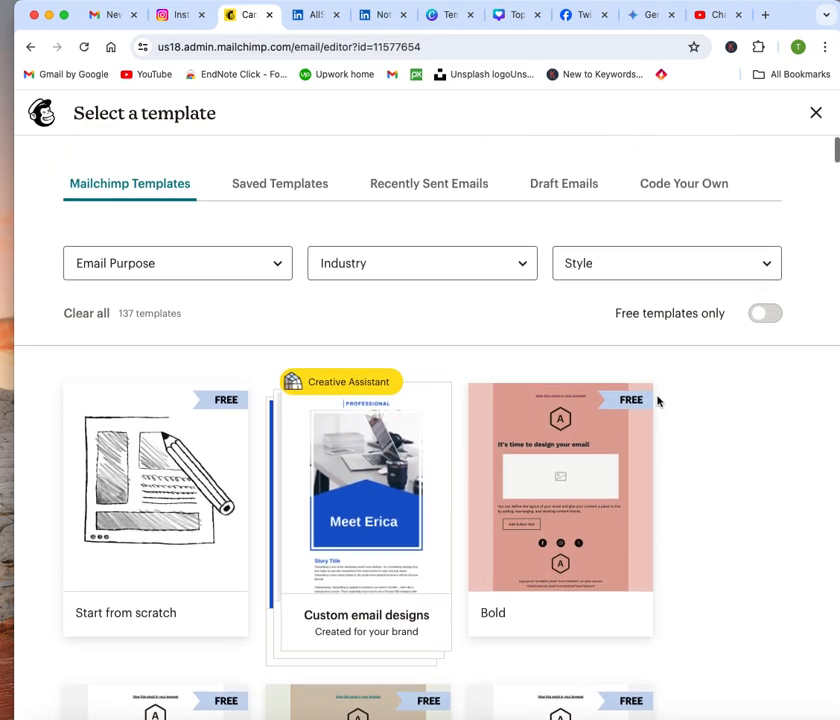
{"action": "mouse_move", "coordinate": [164, 587]}
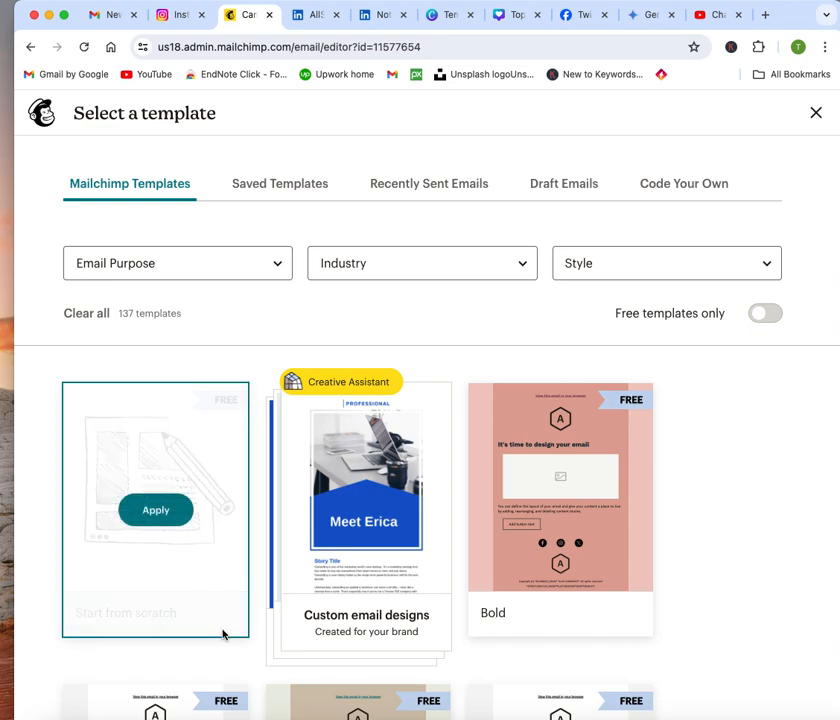
{"action": "mouse_move", "coordinate": [413, 632]}
{"action": "mouse_move", "coordinate": [591, 628]}
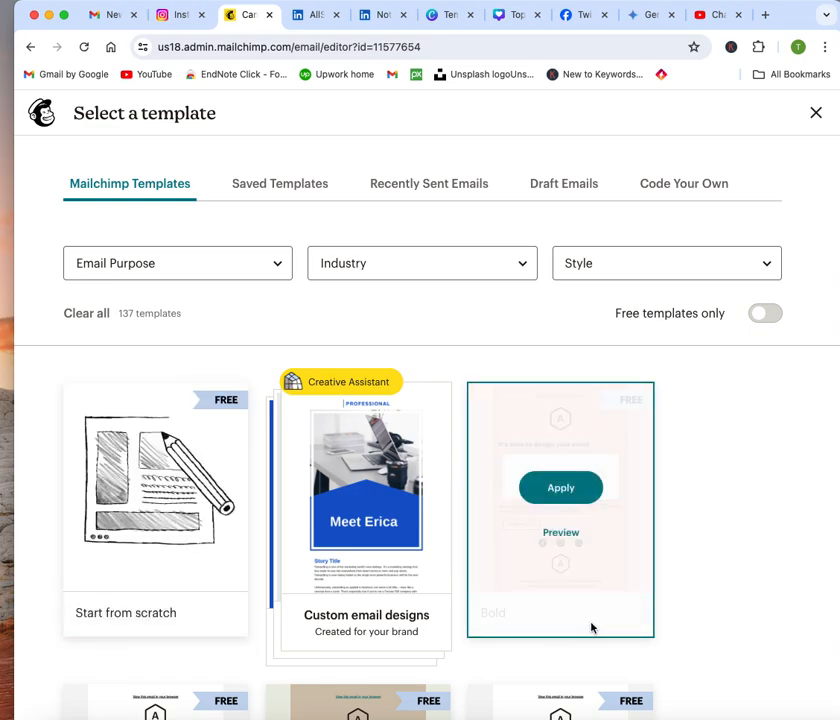
Examine which further templates can be applied and which need an upgrade, from Minimal and Survey to the column, announcement and newsletter designs
{"action": "scroll", "coordinate": [599, 621], "scroll_direction": "down", "scroll_amount": 5}
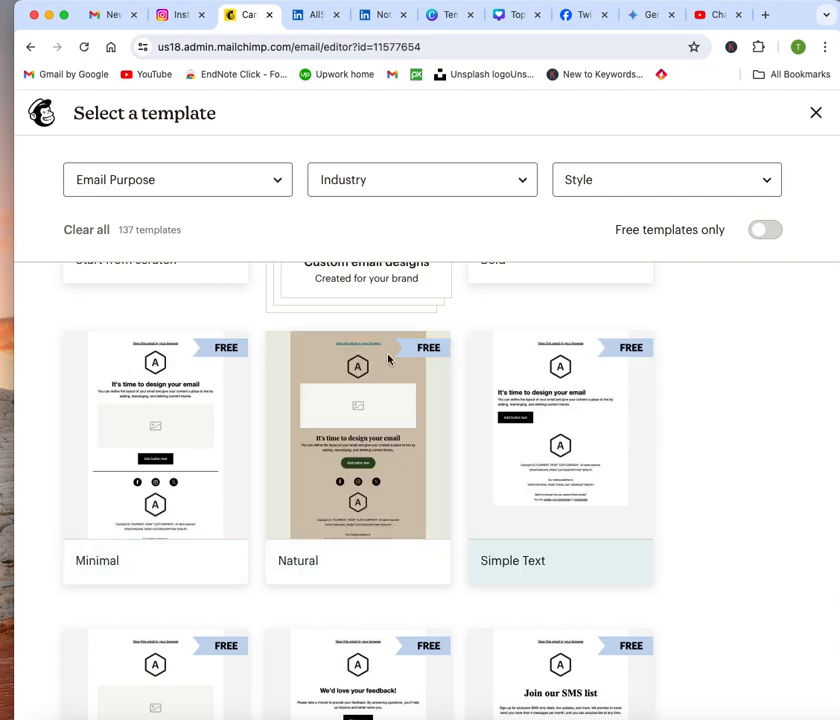
{"action": "scroll", "coordinate": [755, 535], "scroll_direction": "down", "scroll_amount": 5}
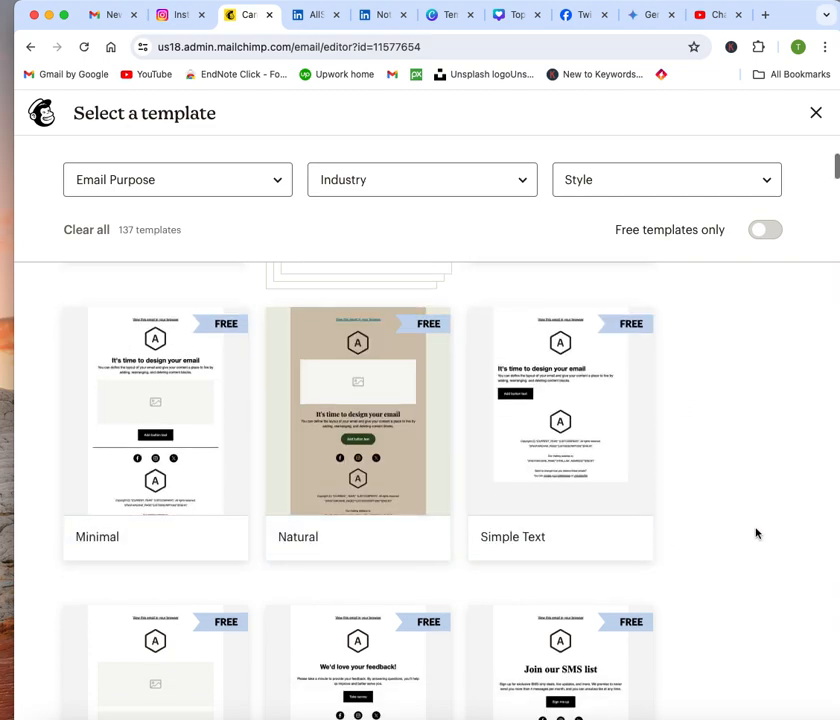
{"action": "mouse_move", "coordinate": [163, 516]}
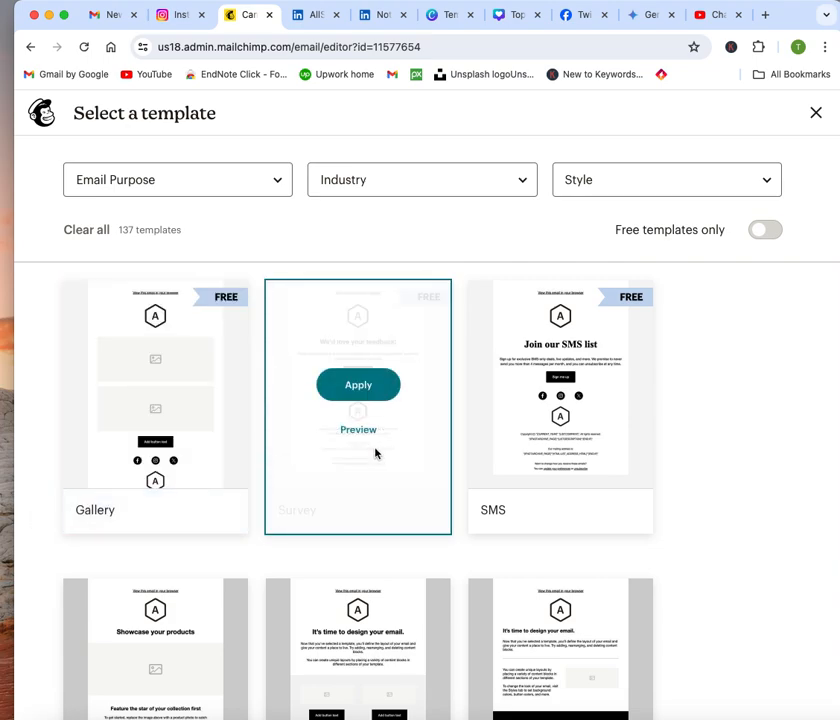
{"action": "scroll", "coordinate": [557, 437], "scroll_direction": "down", "scroll_amount": 5}
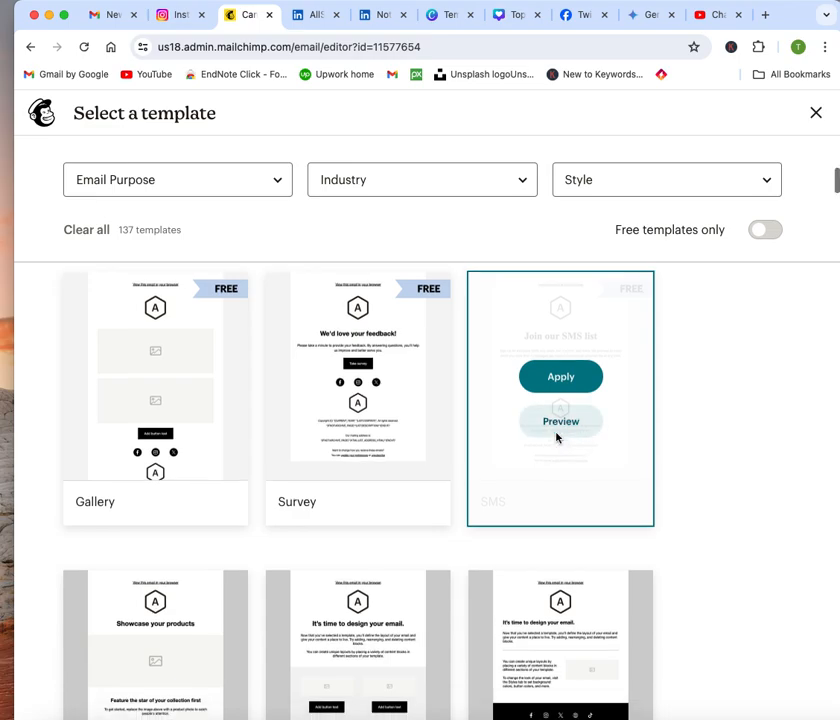
{"action": "scroll", "coordinate": [557, 437], "scroll_direction": "up", "scroll_amount": 3}
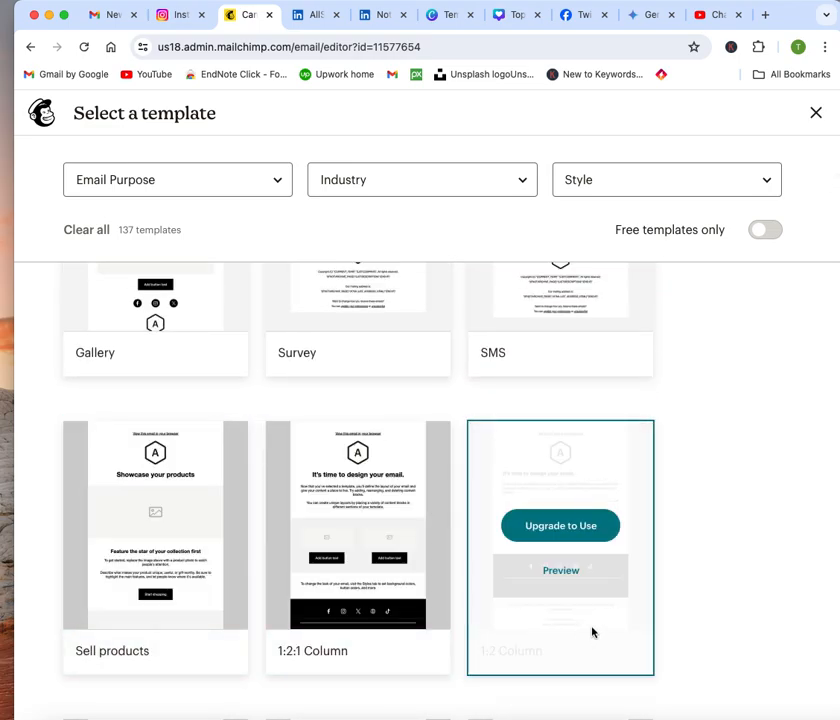
{"action": "scroll", "coordinate": [592, 632], "scroll_direction": "down", "scroll_amount": 5}
{"action": "scroll", "coordinate": [592, 632], "scroll_direction": "down", "scroll_amount": 3}
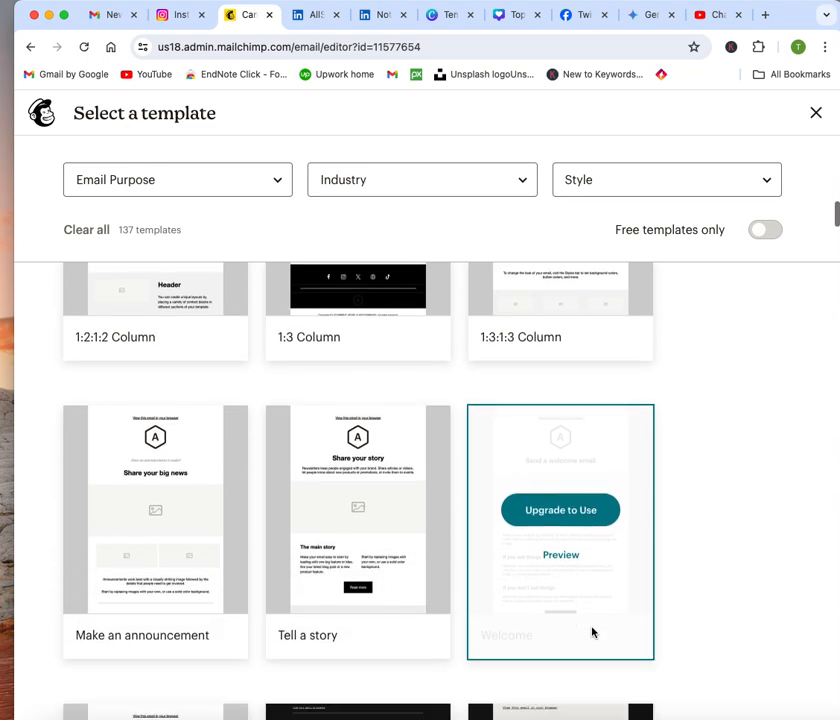
{"action": "scroll", "coordinate": [592, 632], "scroll_direction": "down", "scroll_amount": 1}
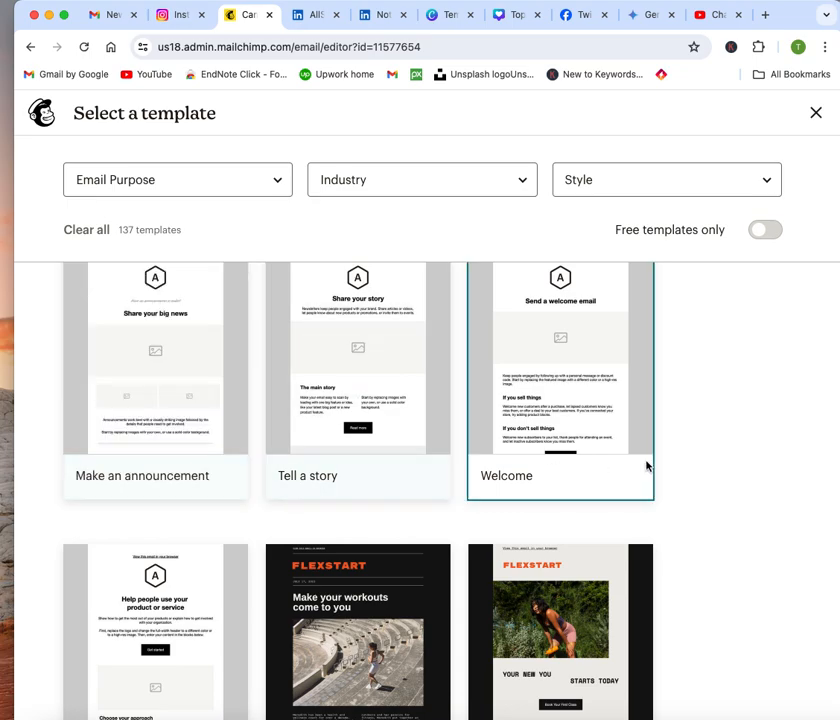
{"action": "scroll", "coordinate": [665, 465], "scroll_direction": "down", "scroll_amount": 1}
{"action": "scroll", "coordinate": [665, 465], "scroll_direction": "down", "scroll_amount": 5}
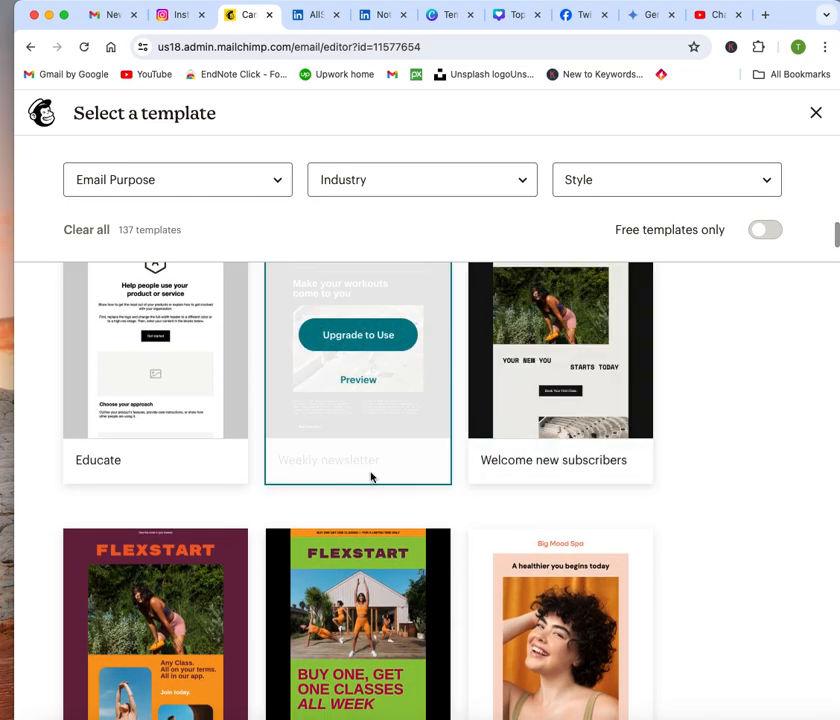
Apply the Start from scratch template to the email
{"action": "scroll", "coordinate": [617, 538], "scroll_direction": "up", "scroll_amount": 10}
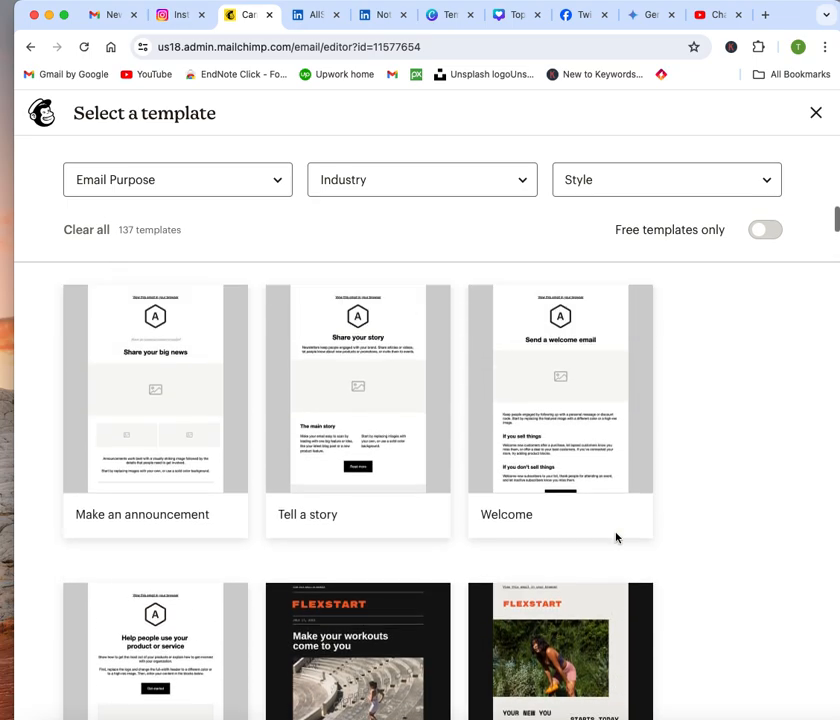
{"action": "scroll", "coordinate": [616, 538], "scroll_direction": "up", "scroll_amount": 10}
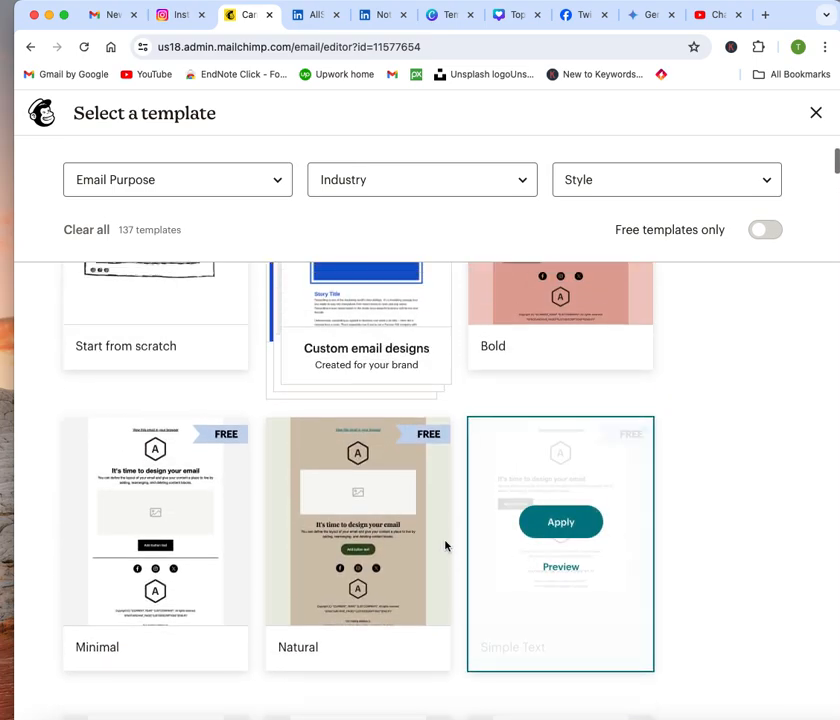
{"action": "scroll", "coordinate": [163, 304], "scroll_direction": "up", "scroll_amount": 3}
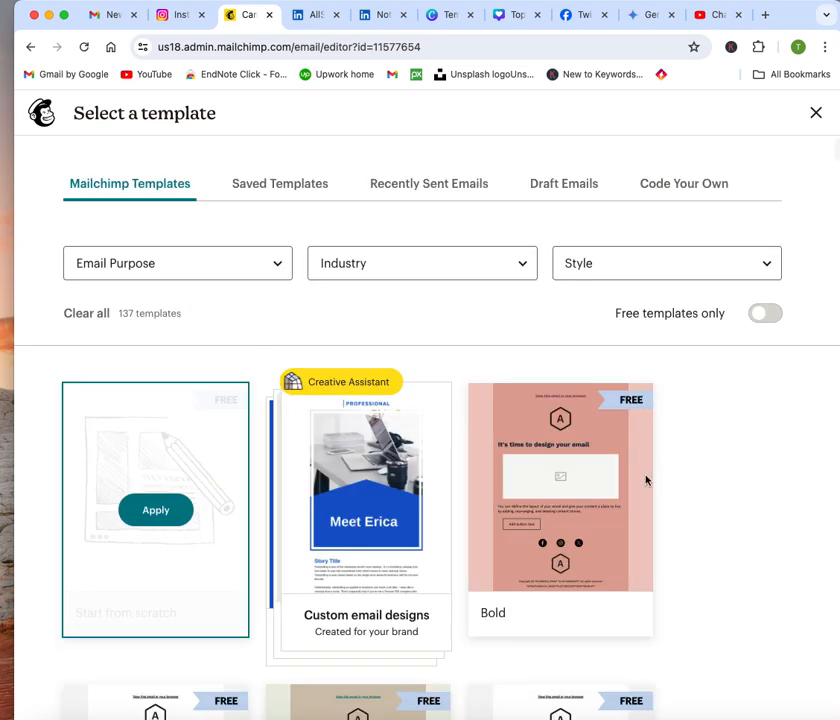
{"action": "left_click", "coordinate": [153, 509]}
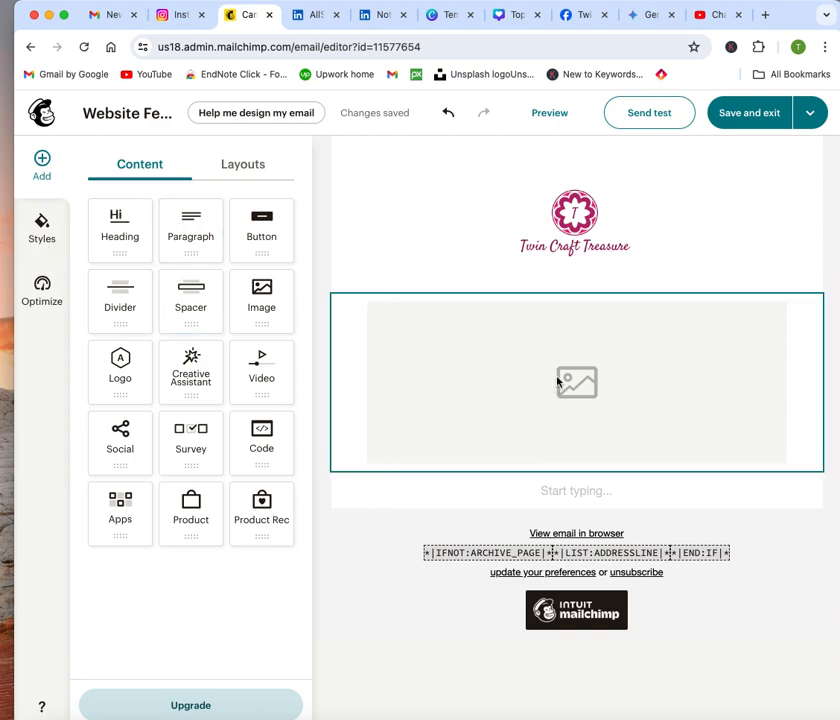
Add an image block below the existing image placeholder and select the uploaded knitting picture with orange Twin Craft Treasure lettering for it
{"action": "left_click_drag", "start_coordinate": [264, 296], "coordinate": [630, 433]}
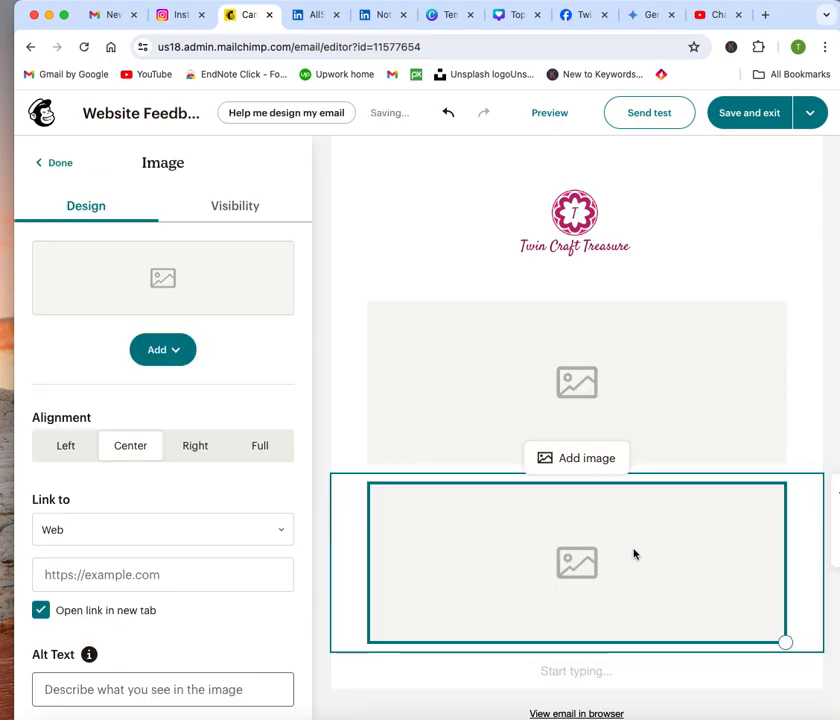
{"action": "left_click", "coordinate": [586, 460]}
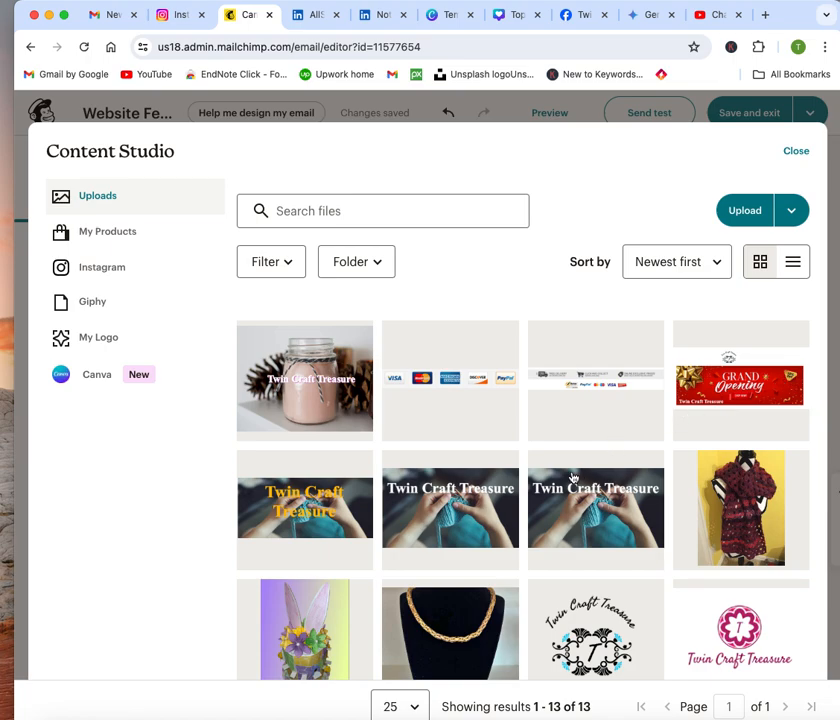
{"action": "left_click", "coordinate": [339, 508]}
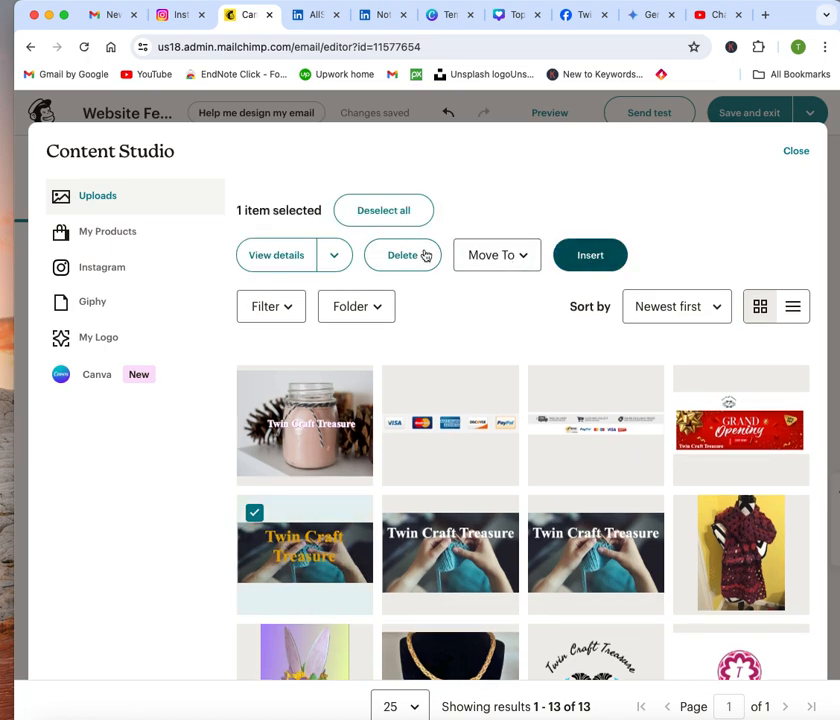
Review the Move To and Sort by options for the uploaded images without changing them
{"action": "left_click", "coordinate": [521, 257]}
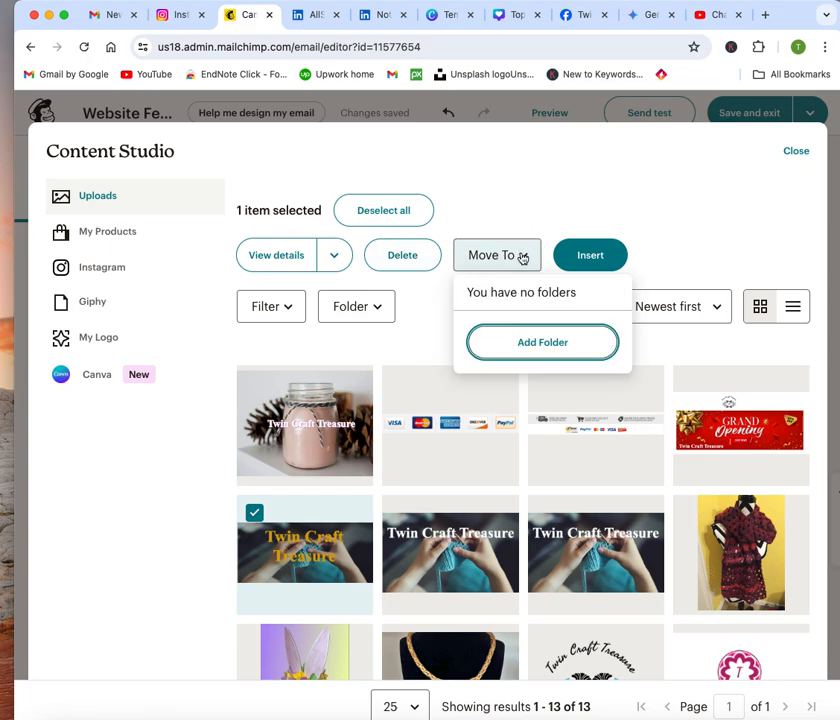
{"action": "left_click", "coordinate": [660, 226]}
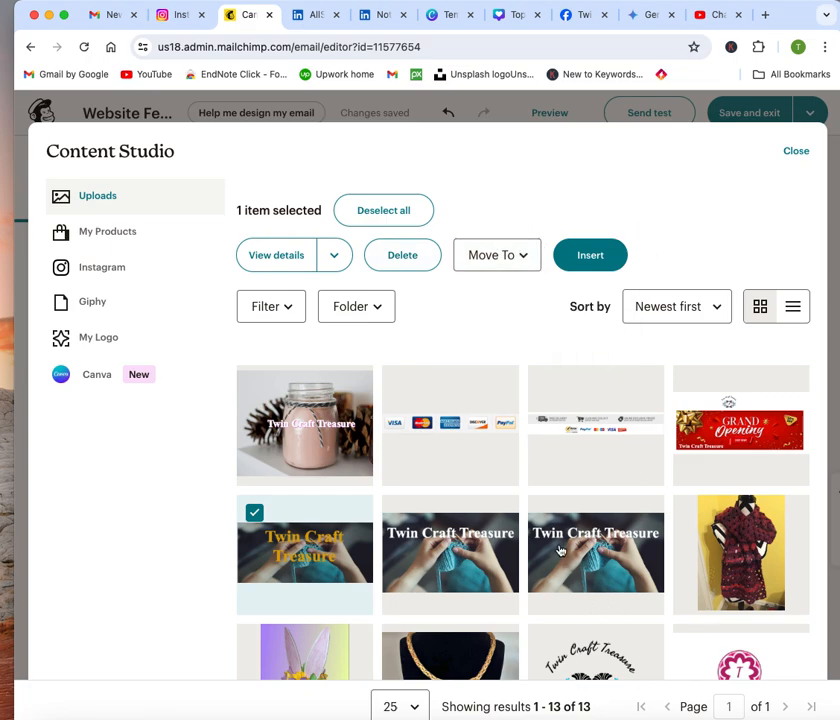
{"action": "left_click", "coordinate": [713, 309]}
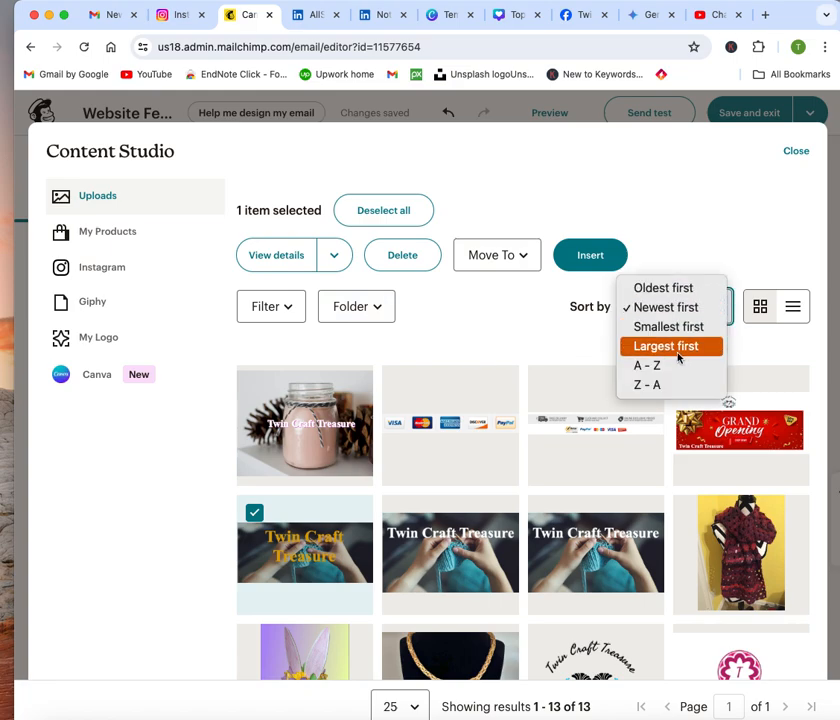
{"action": "left_click", "coordinate": [542, 344]}
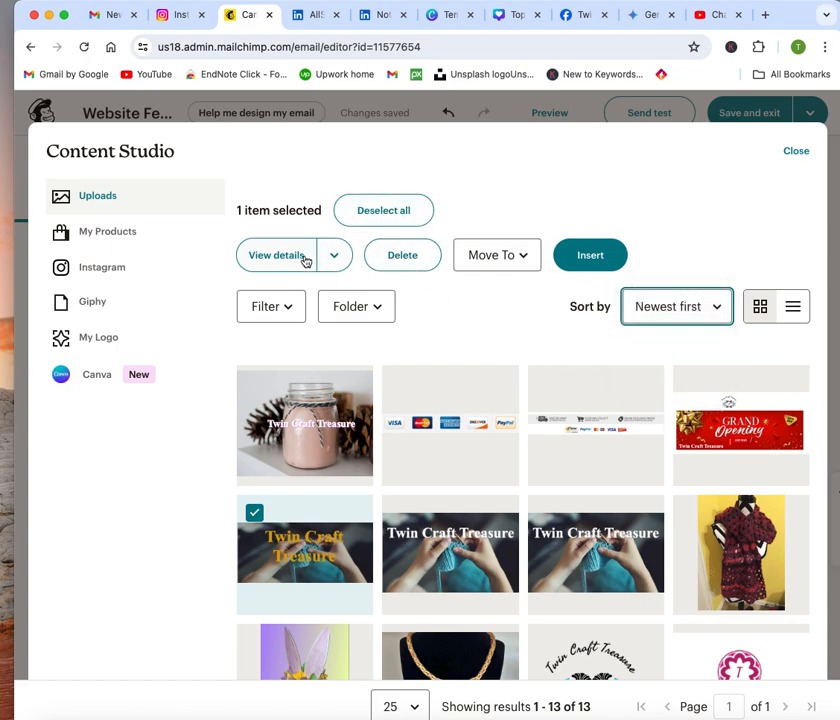
Insert the selected knitting picture into the new image block, open it in the image editor and save it uncropped
{"action": "left_click", "coordinate": [590, 257]}
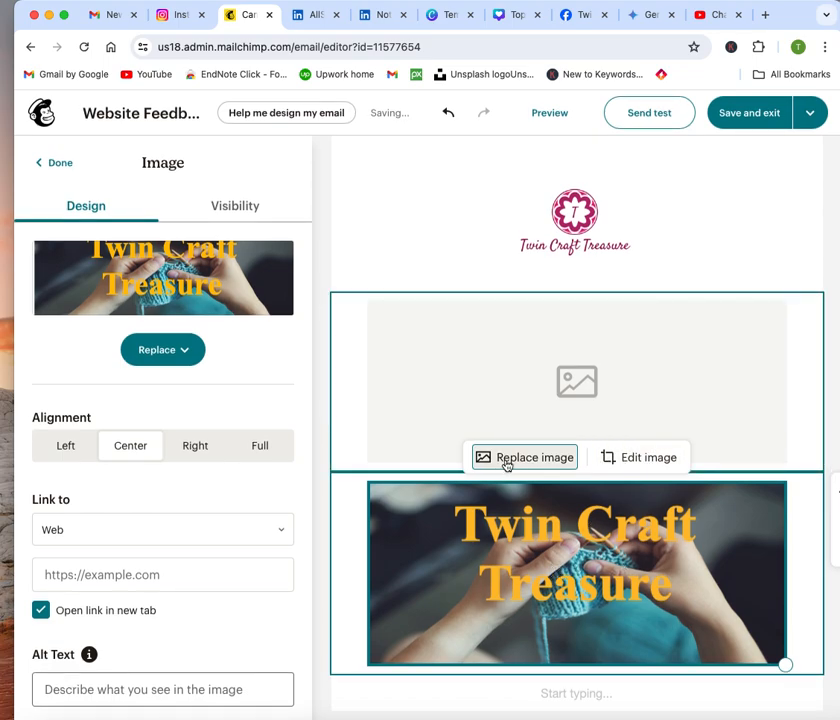
{"action": "left_click", "coordinate": [609, 466]}
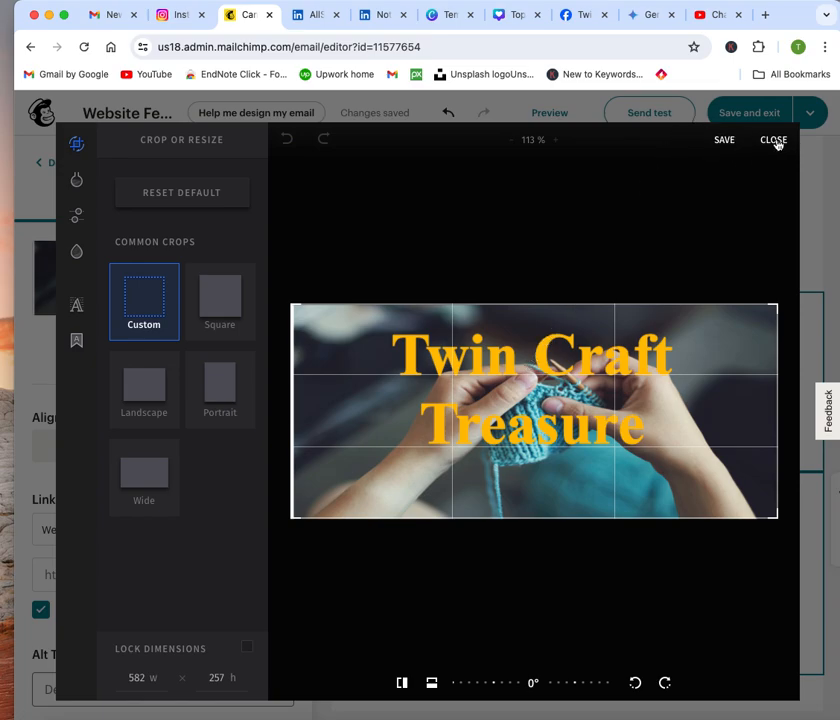
{"action": "left_click", "coordinate": [724, 144]}
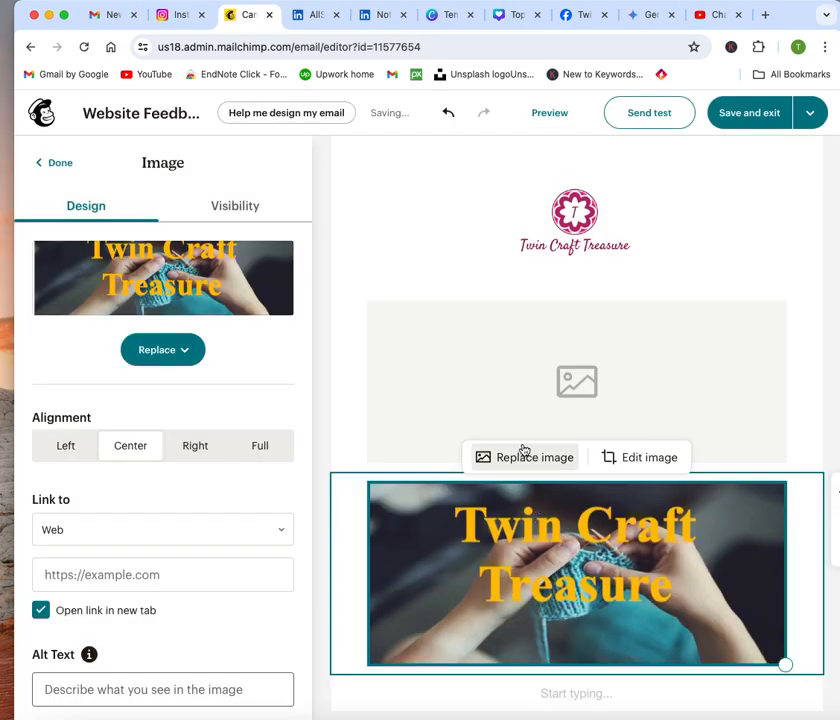
Narrow the browser window to reach the block controls and duplicate the knitting picture's image block
{"action": "scroll", "coordinate": [516, 533], "scroll_direction": "down", "scroll_amount": 2}
{"action": "scroll", "coordinate": [516, 533], "scroll_direction": "down", "scroll_amount": 1}
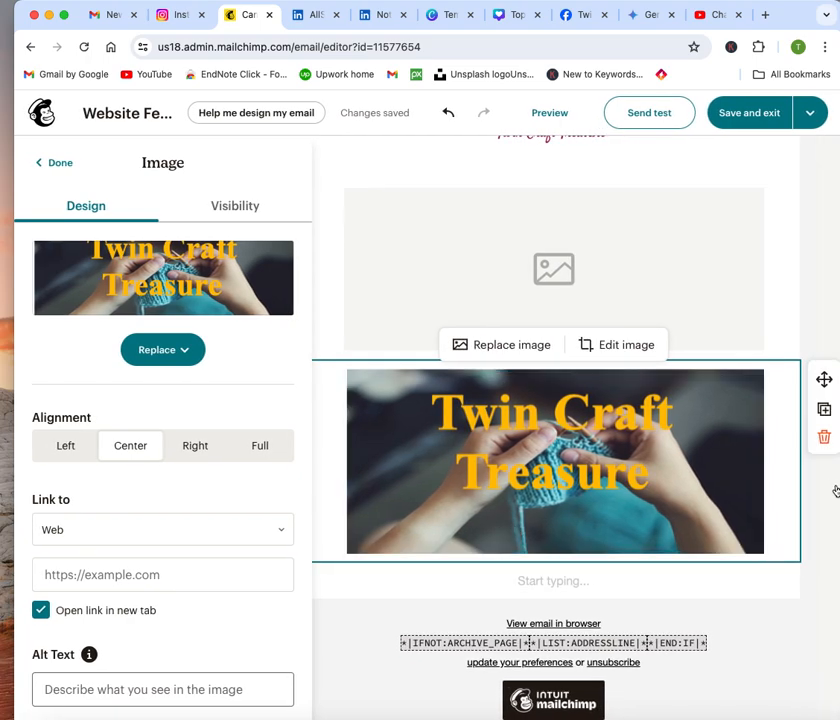
{"action": "left_click_drag", "start_coordinate": [838, 484], "coordinate": [783, 486]}
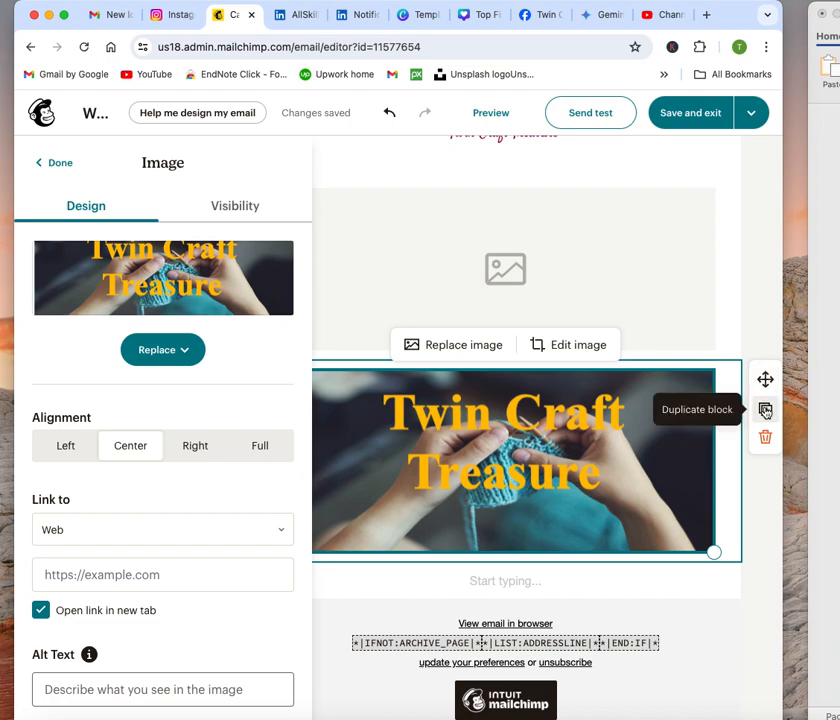
{"action": "left_click", "coordinate": [765, 411]}
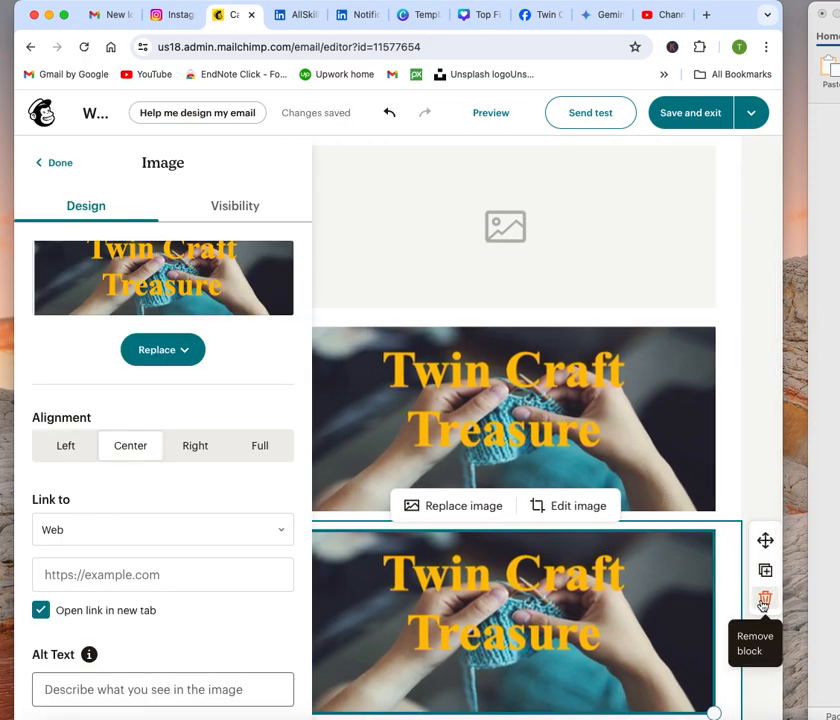
{"action": "left_click", "coordinate": [765, 540]}
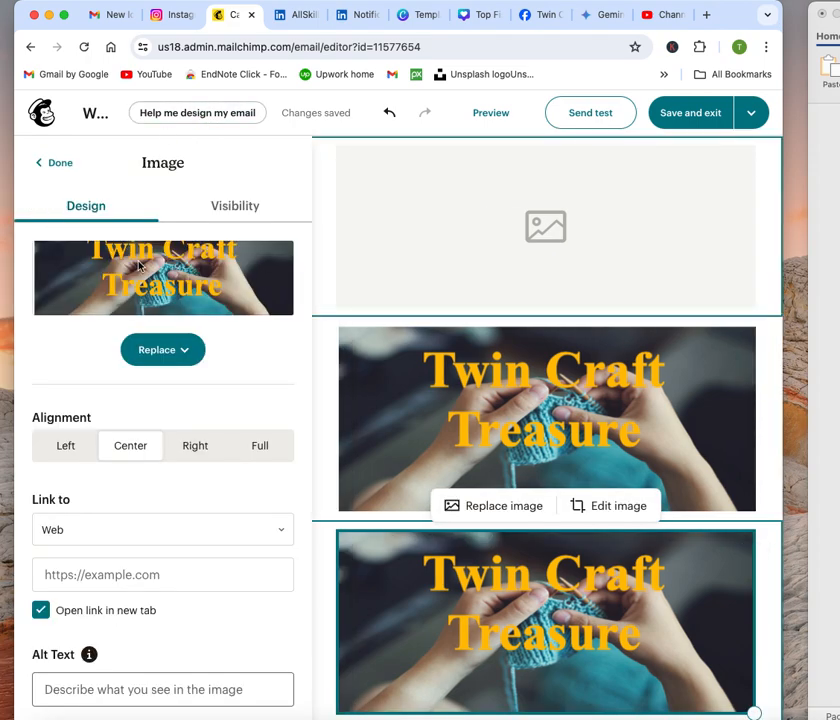
Try left alignment on the duplicated knitting picture and return it to center alignment
{"action": "left_click", "coordinate": [151, 580]}
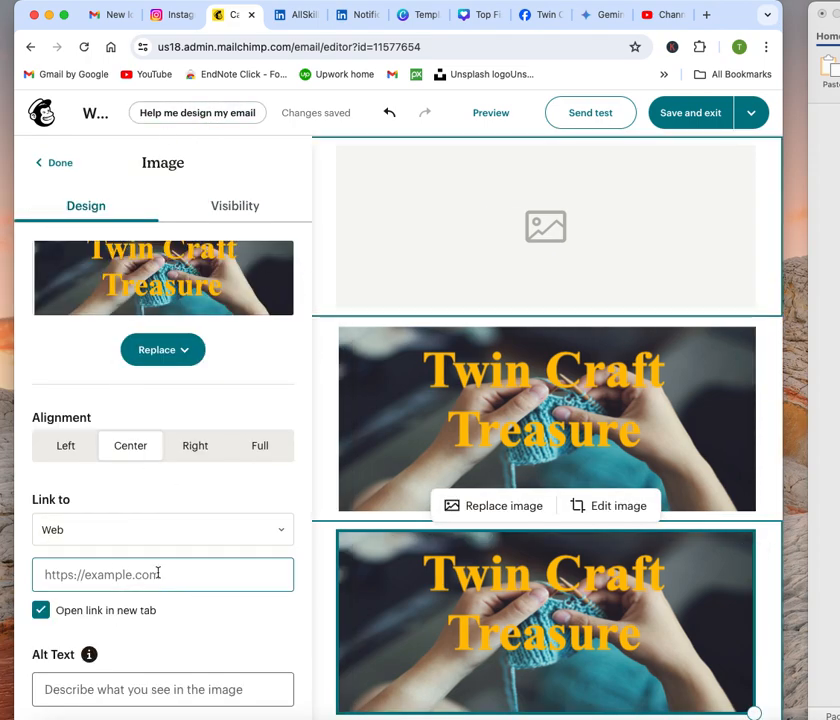
{"action": "scroll", "coordinate": [158, 574], "scroll_direction": "down", "scroll_amount": 3}
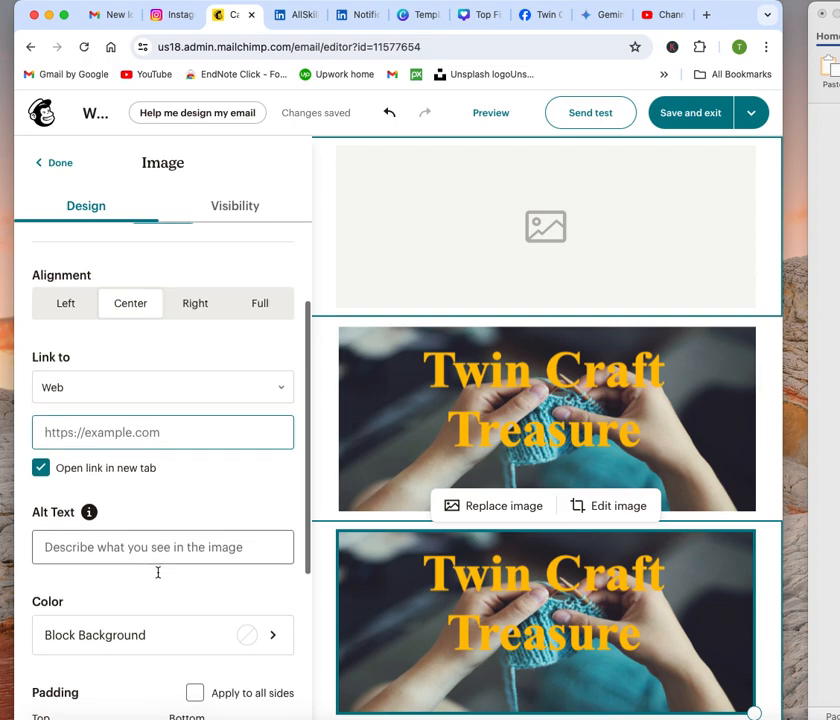
{"action": "left_click", "coordinate": [67, 304]}
{"action": "left_click", "coordinate": [135, 306]}
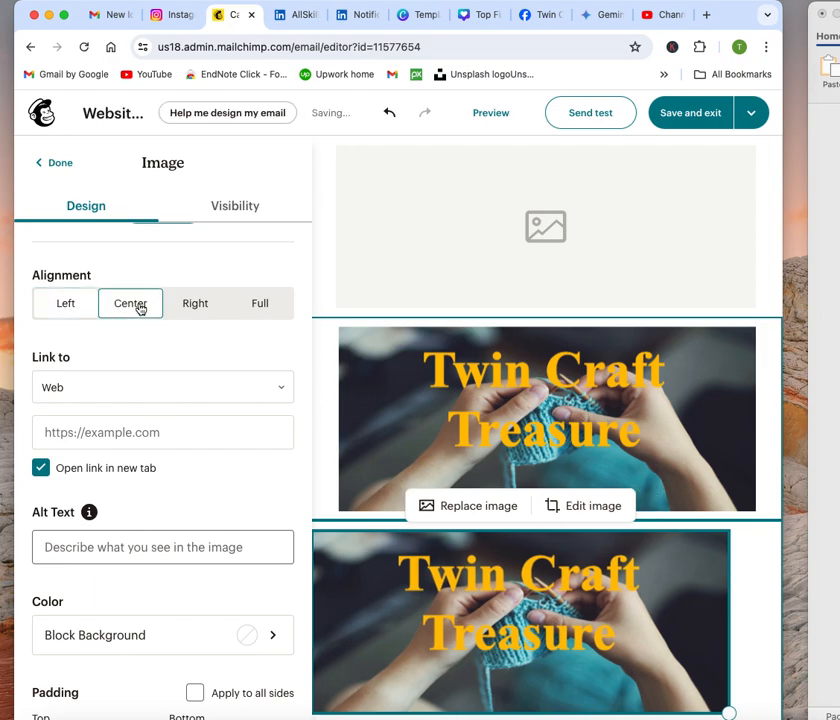
Review the duplicated picture's link, alt text, background, padding, corner, border and visibility settings, and close its settings
{"action": "scroll", "coordinate": [176, 390], "scroll_direction": "down", "scroll_amount": 2}
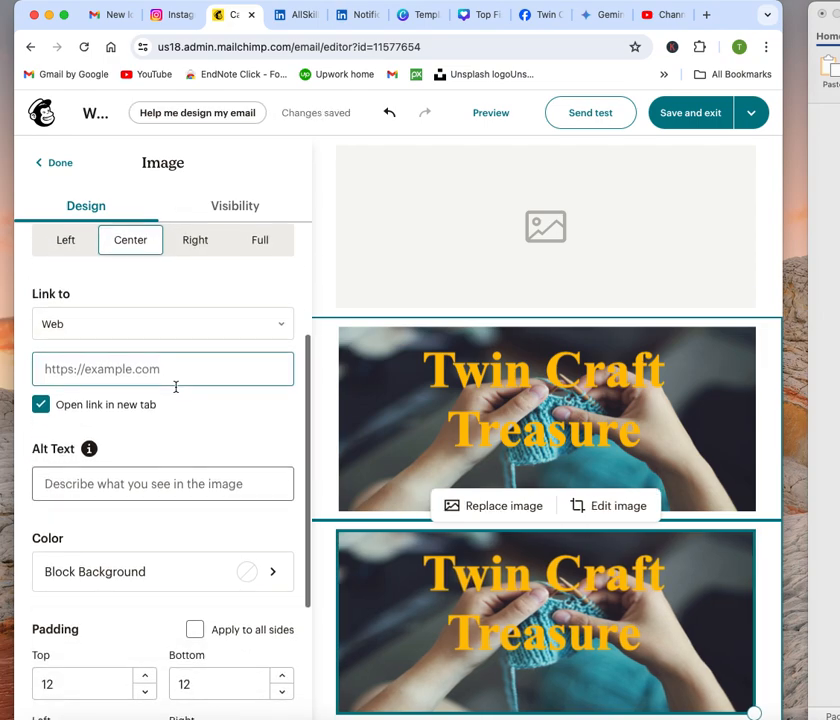
{"action": "left_click", "coordinate": [118, 344]}
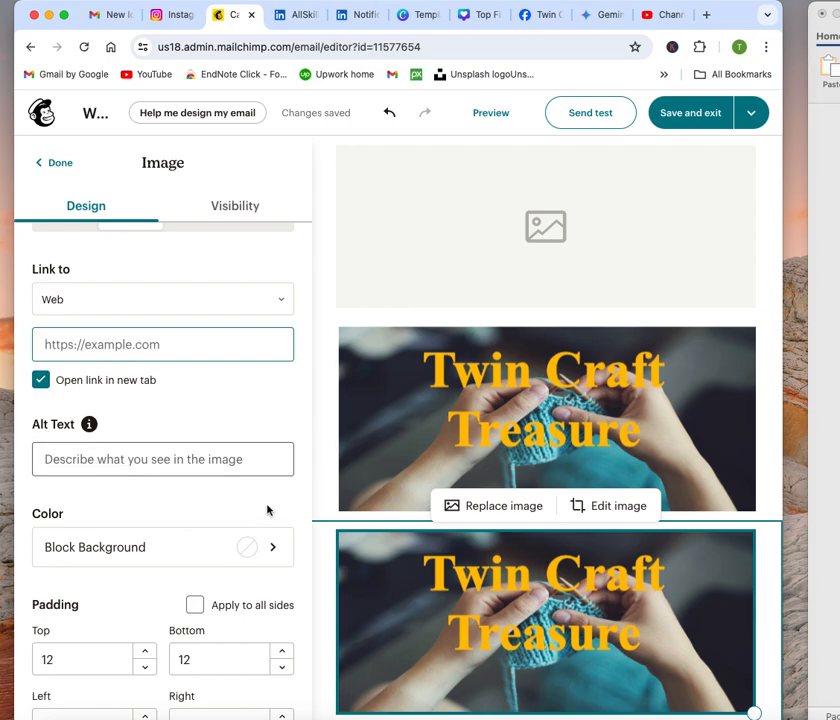
{"action": "scroll", "coordinate": [217, 459], "scroll_direction": "down", "scroll_amount": 3}
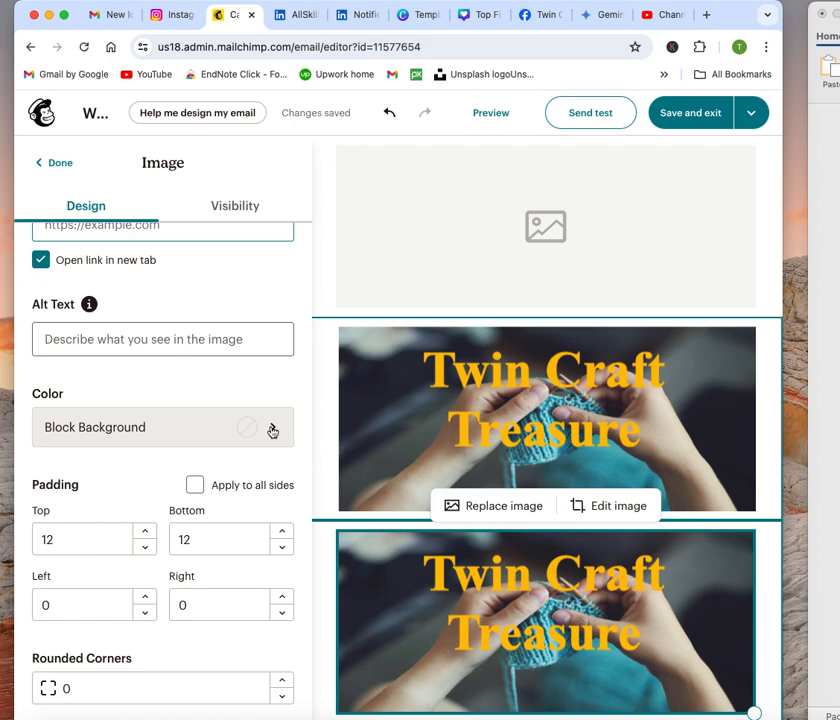
{"action": "scroll", "coordinate": [266, 430], "scroll_direction": "down", "scroll_amount": 2}
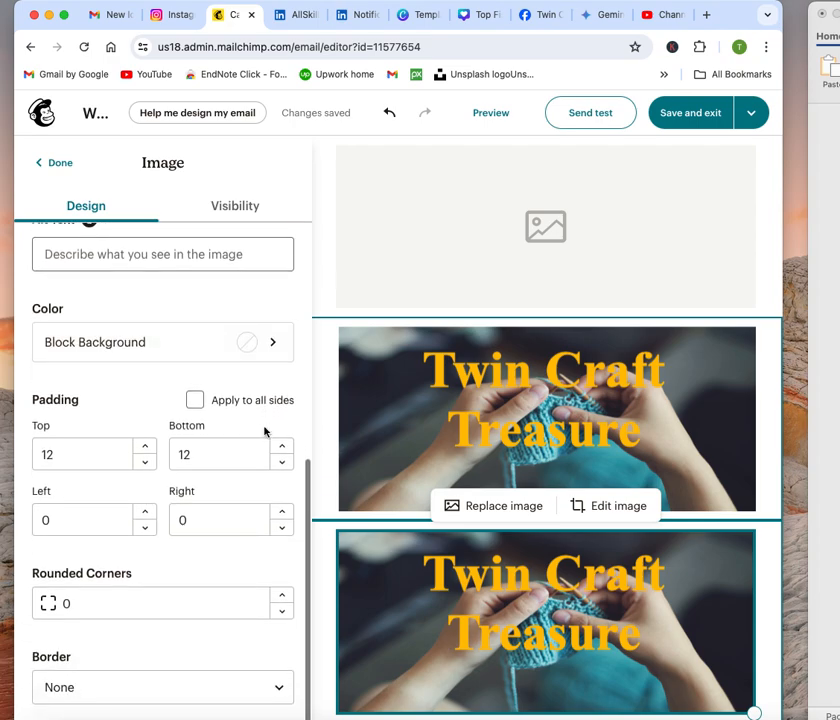
{"action": "scroll", "coordinate": [264, 431], "scroll_direction": "up", "scroll_amount": 5}
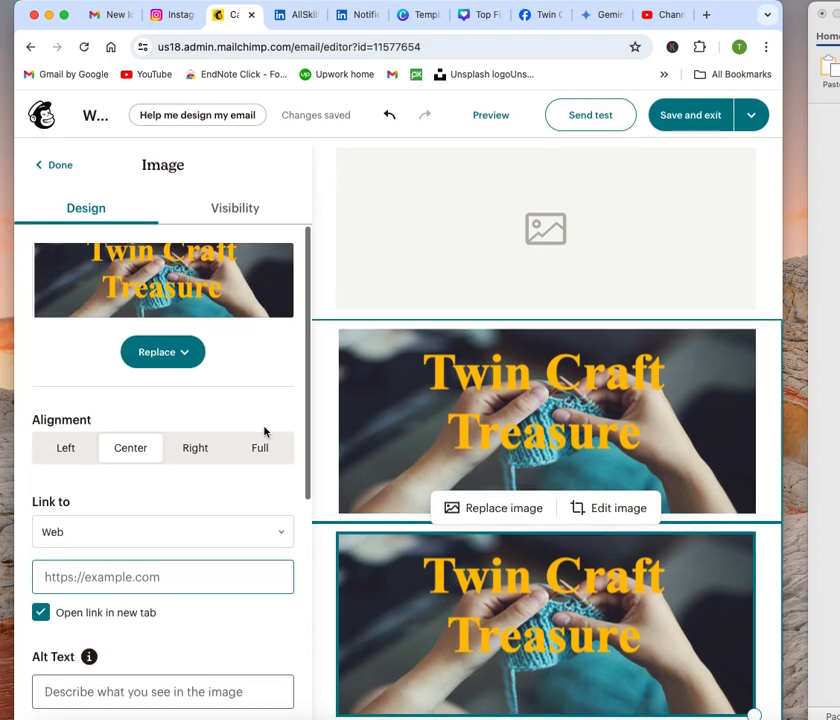
{"action": "left_click", "coordinate": [236, 210]}
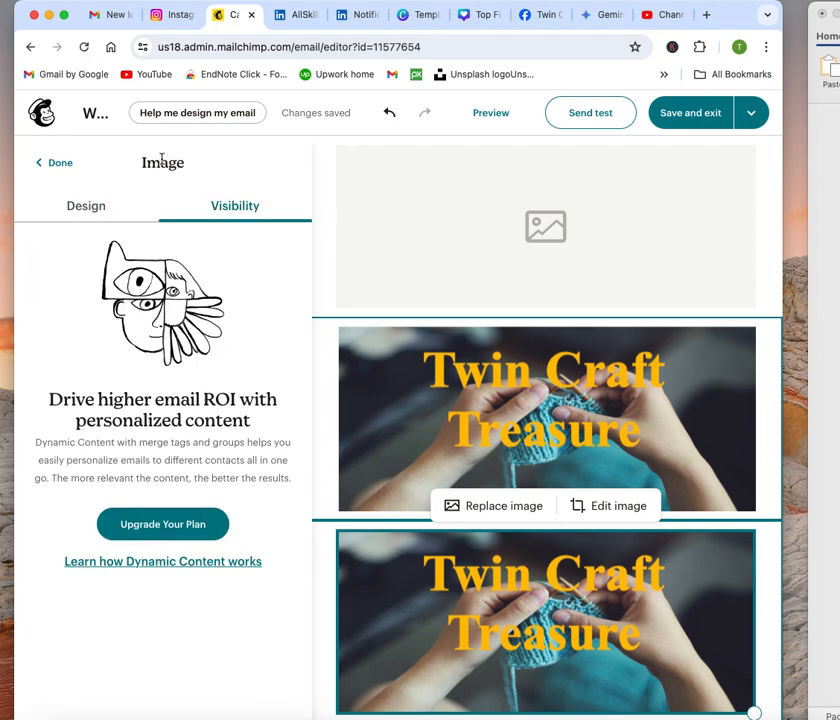
{"action": "left_click", "coordinate": [33, 162]}
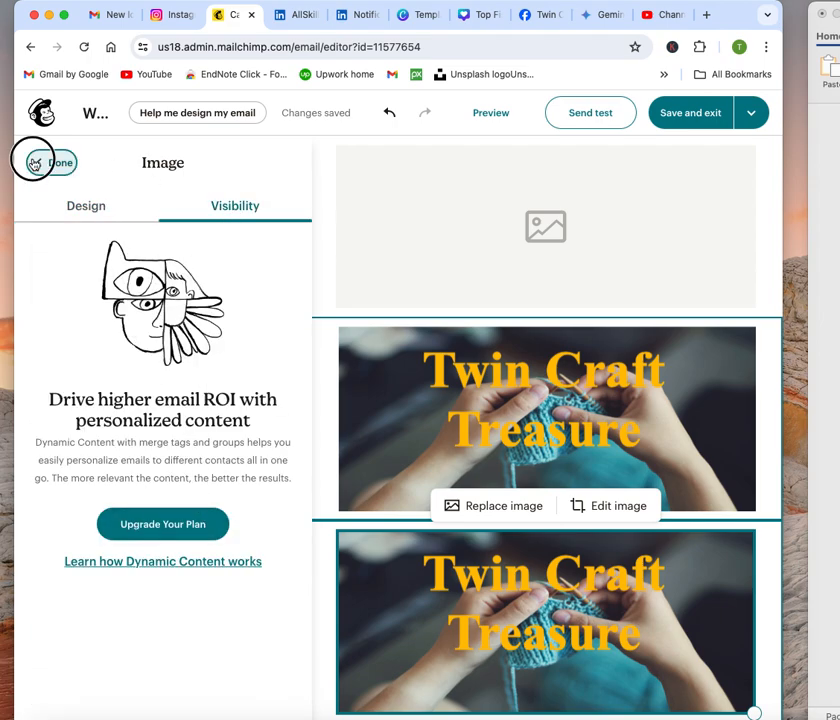
Add a heading block just above the footer, enter "Our Top Products" in it and finish editing it
{"action": "scroll", "coordinate": [508, 433], "scroll_direction": "down", "scroll_amount": 3}
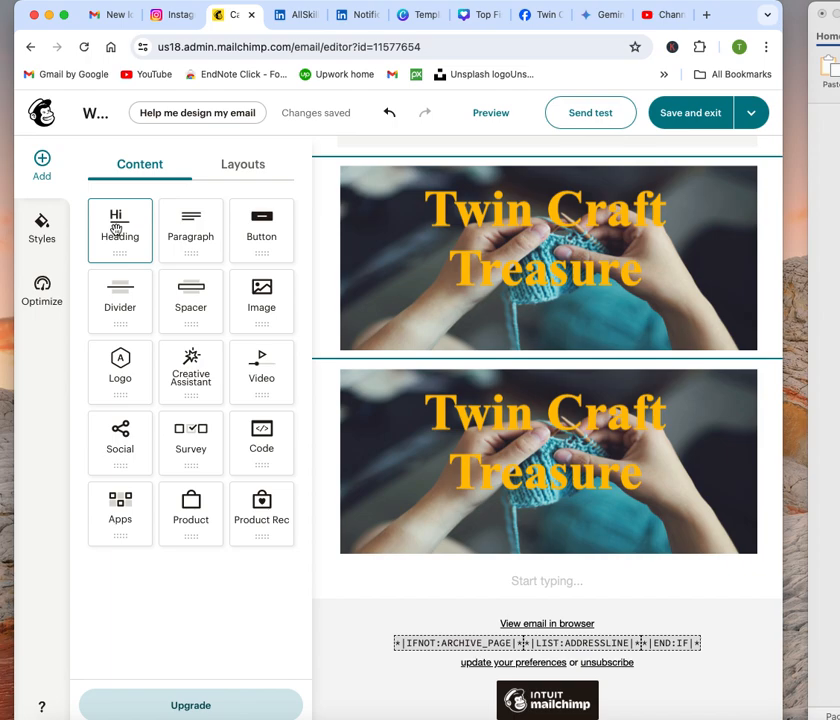
{"action": "left_click_drag", "start_coordinate": [117, 230], "coordinate": [532, 603]}
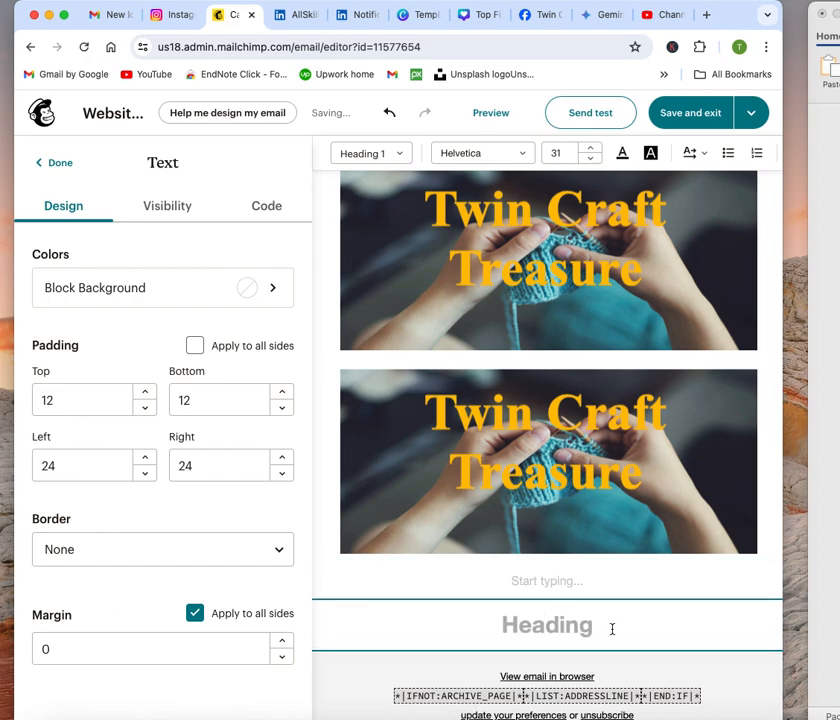
{"action": "type", "text": "Our"}
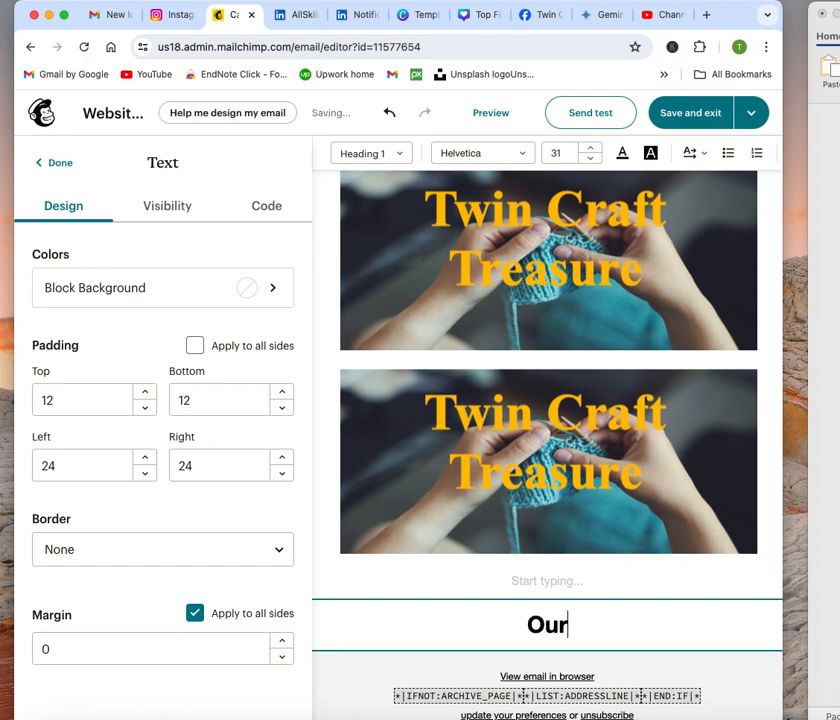
{"action": "type", "text": " To"}
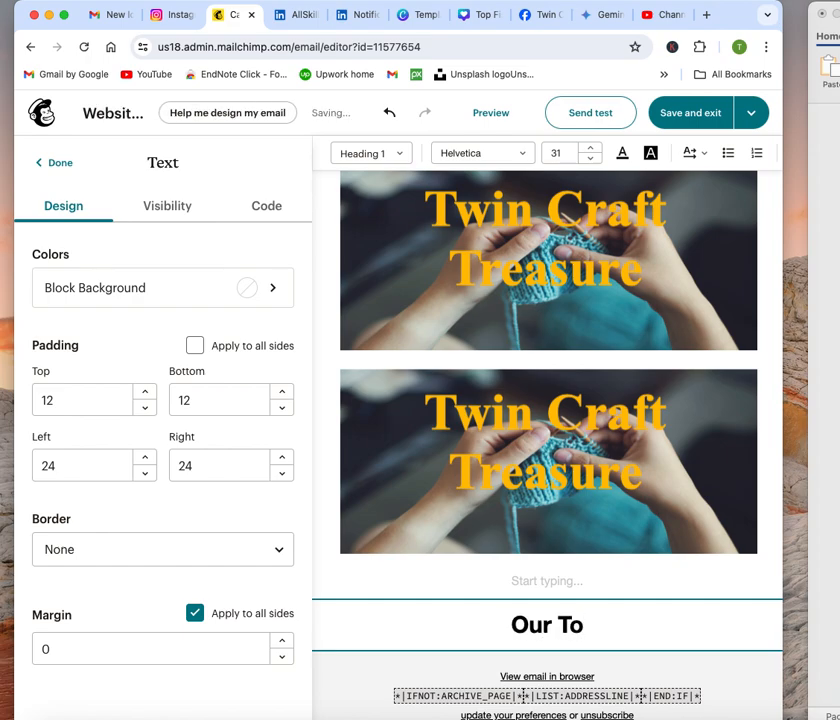
{"action": "type", "text": "p"}
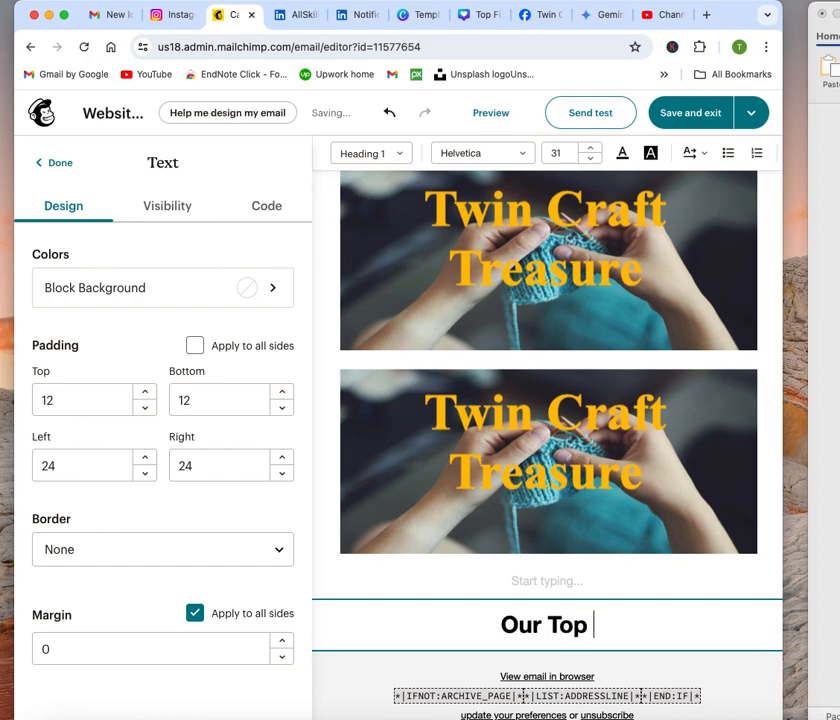
{"action": "type", "text": " Pr"}
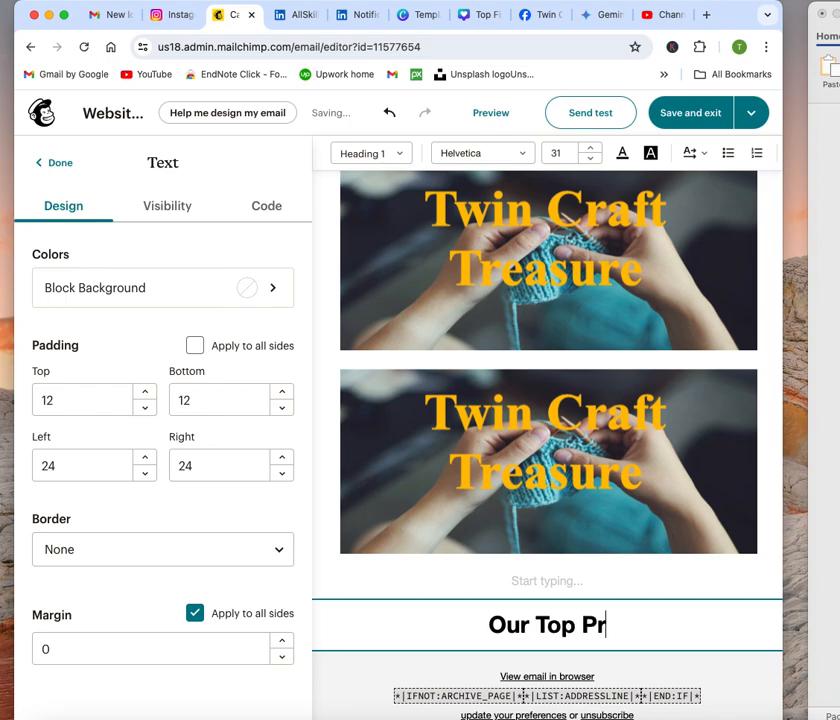
{"action": "type", "text": "oducts"}
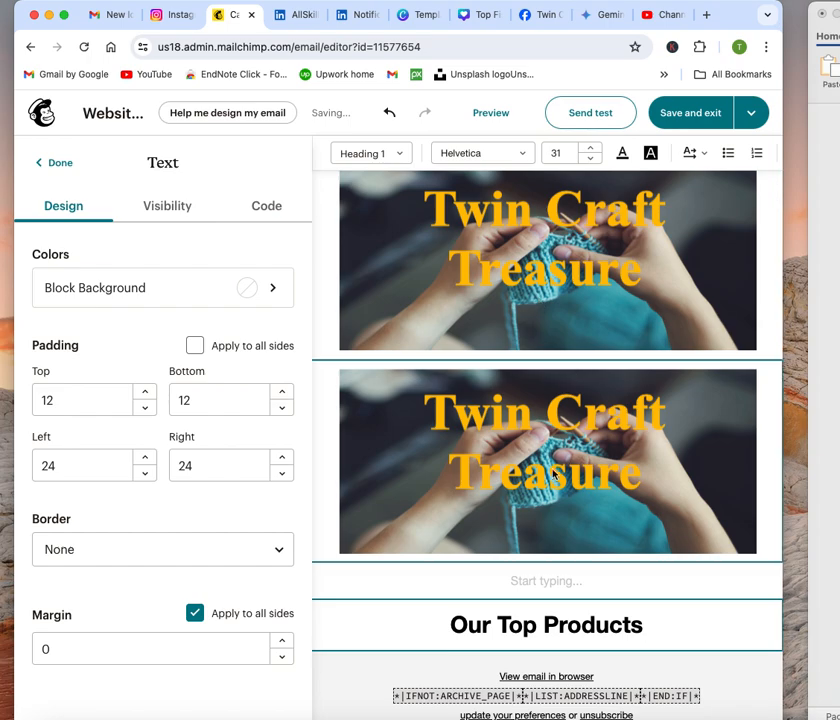
{"action": "scroll", "coordinate": [571, 633], "scroll_direction": "down", "scroll_amount": 1}
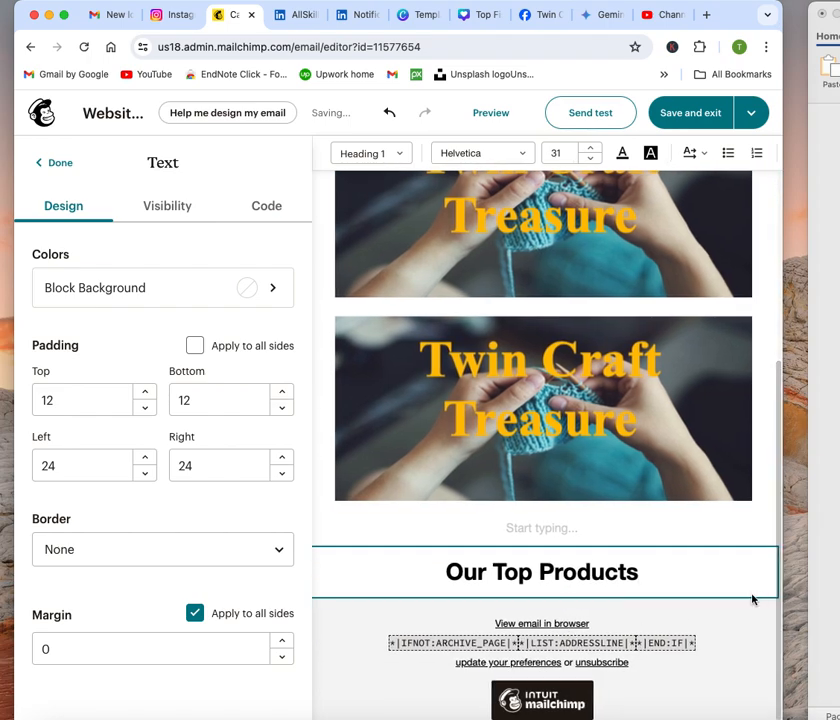
{"action": "scroll", "coordinate": [757, 598], "scroll_direction": "right", "scroll_amount": 1}
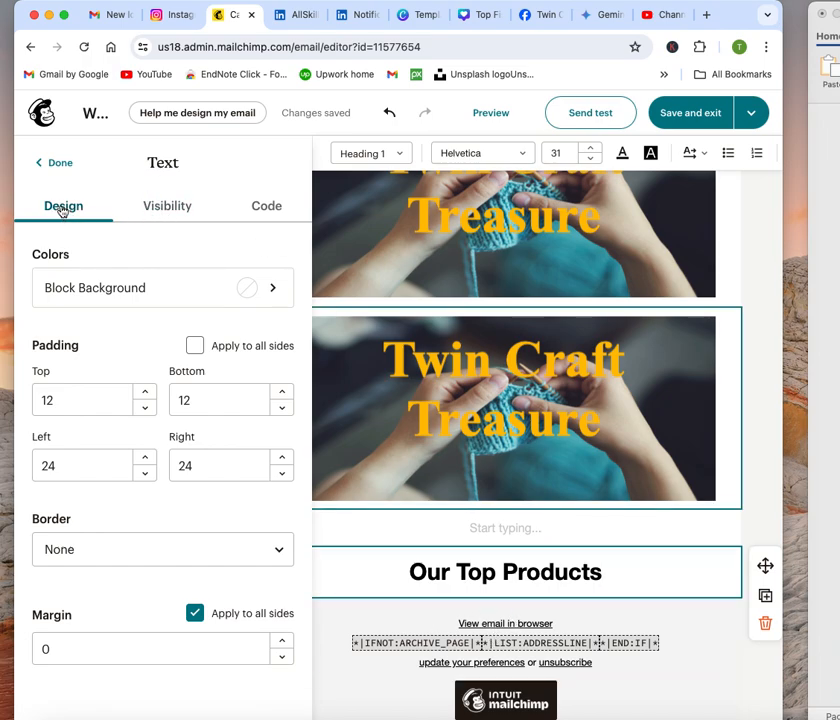
{"action": "left_click", "coordinate": [54, 162]}
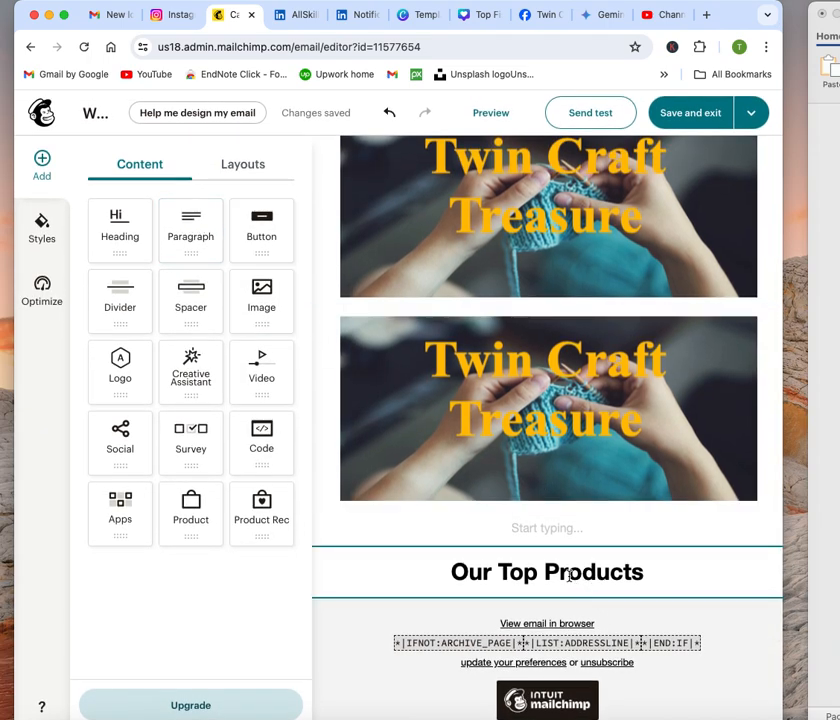
Duplicate the Our Top Products heading block and remove the duplicate
{"action": "left_click", "coordinate": [592, 611]}
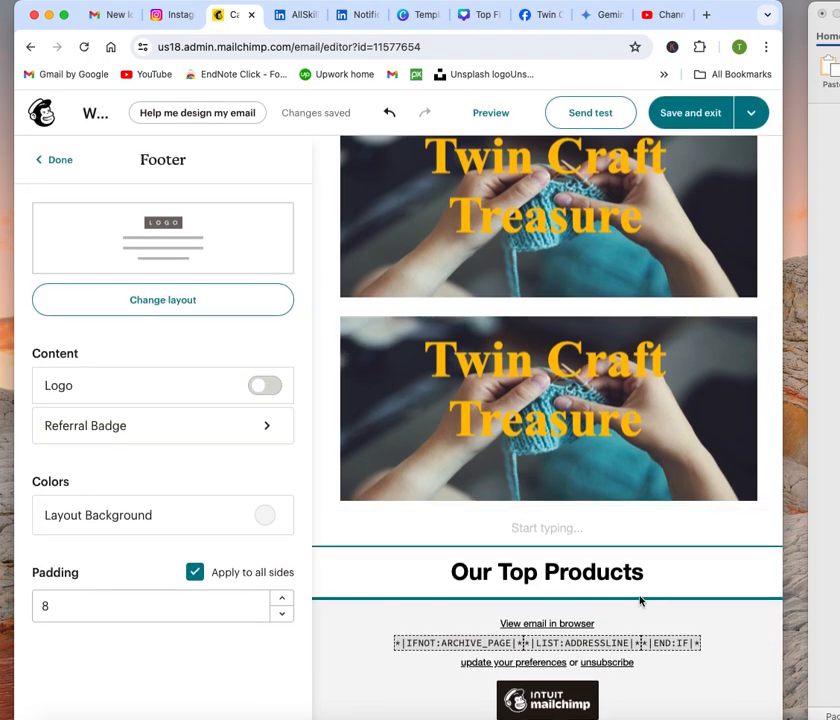
{"action": "left_click", "coordinate": [647, 597]}
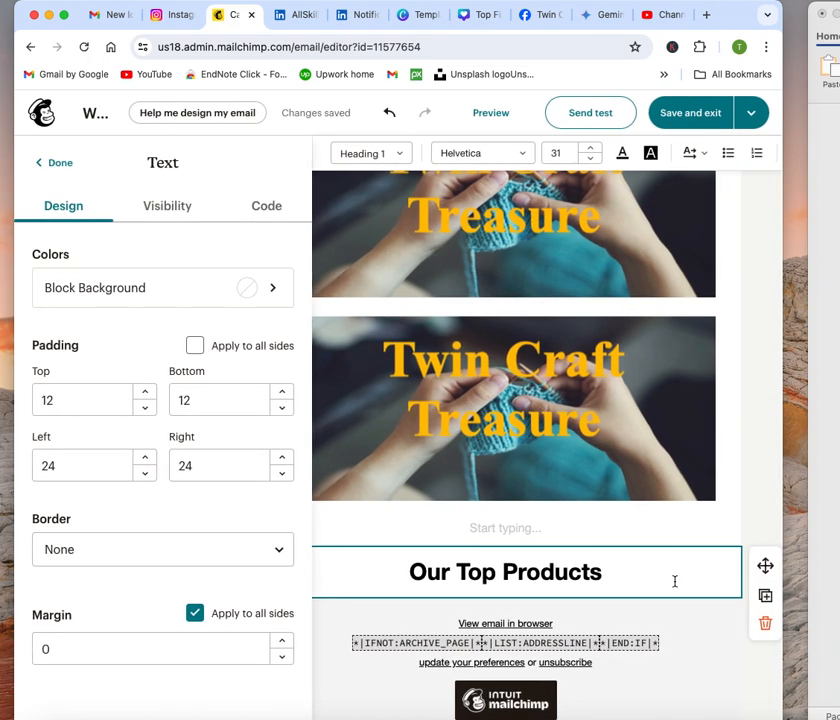
{"action": "left_click", "coordinate": [767, 597]}
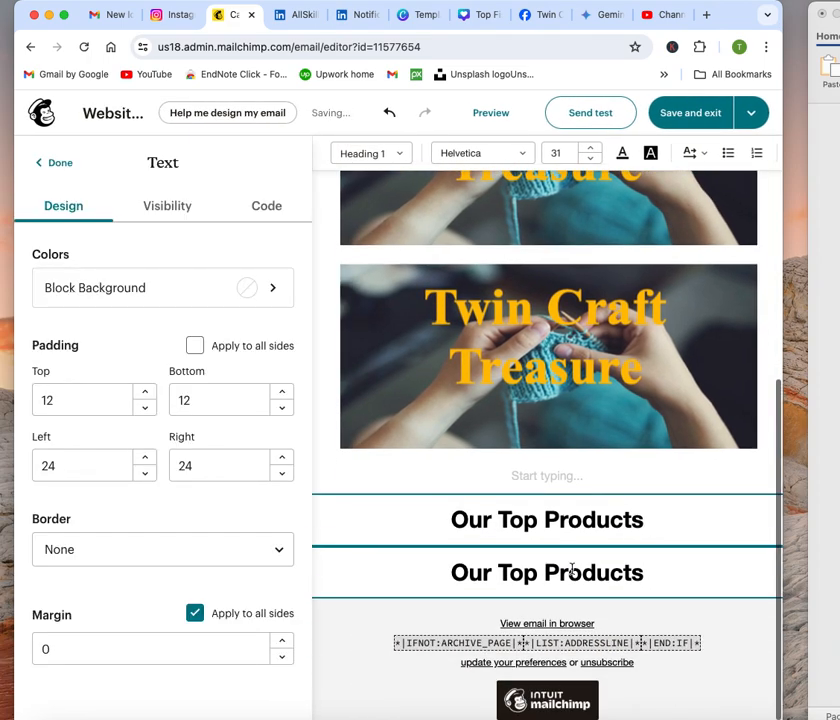
{"action": "left_click_drag", "start_coordinate": [655, 575], "coordinate": [442, 566]}
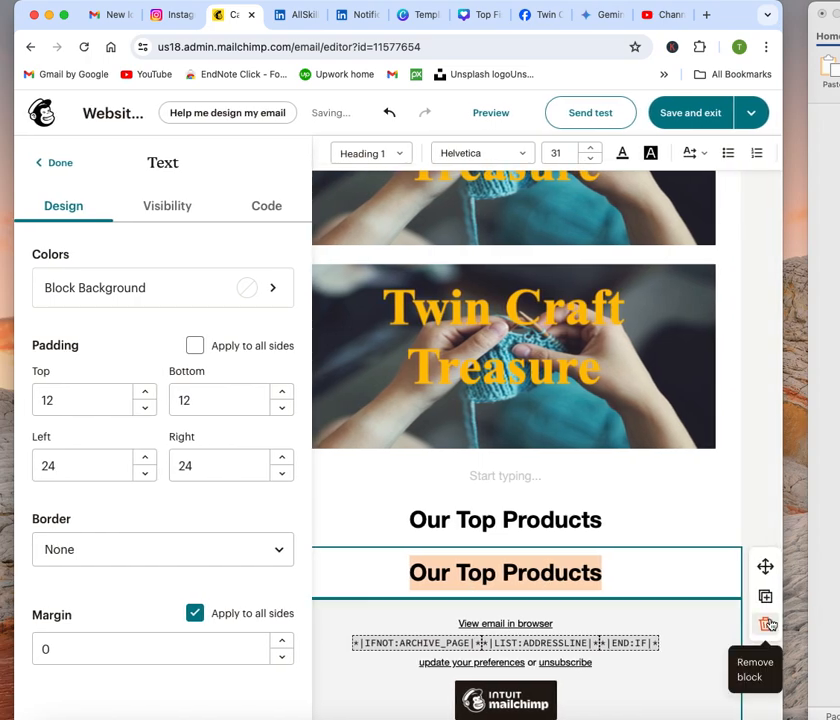
{"action": "left_click", "coordinate": [763, 624]}
Add a paragraph block below the Our Top Products heading reading "You can check our products by click button below"
{"action": "left_click_drag", "start_coordinate": [190, 235], "coordinate": [531, 613]}
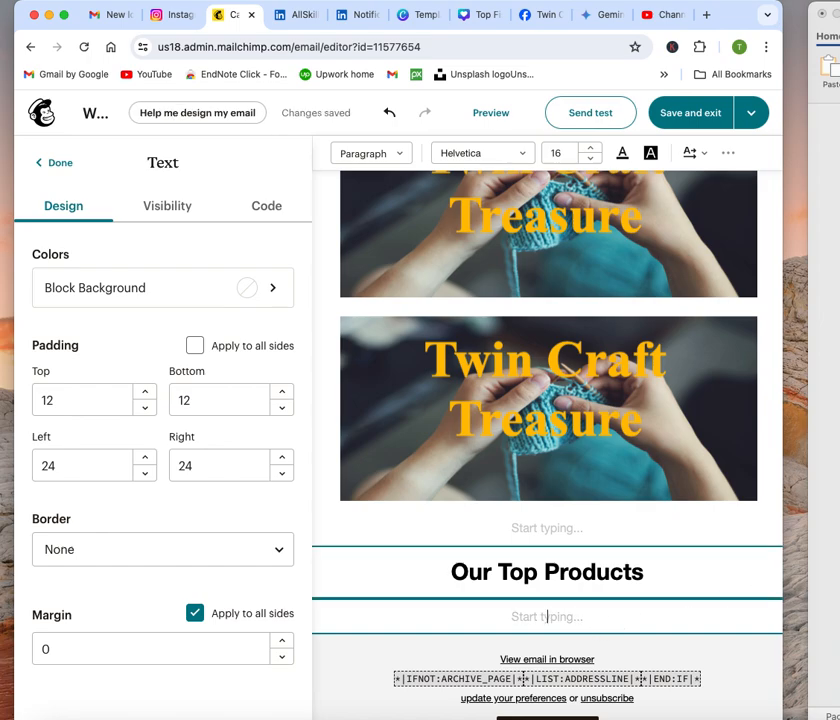
{"action": "key", "text": "super+Tab"}
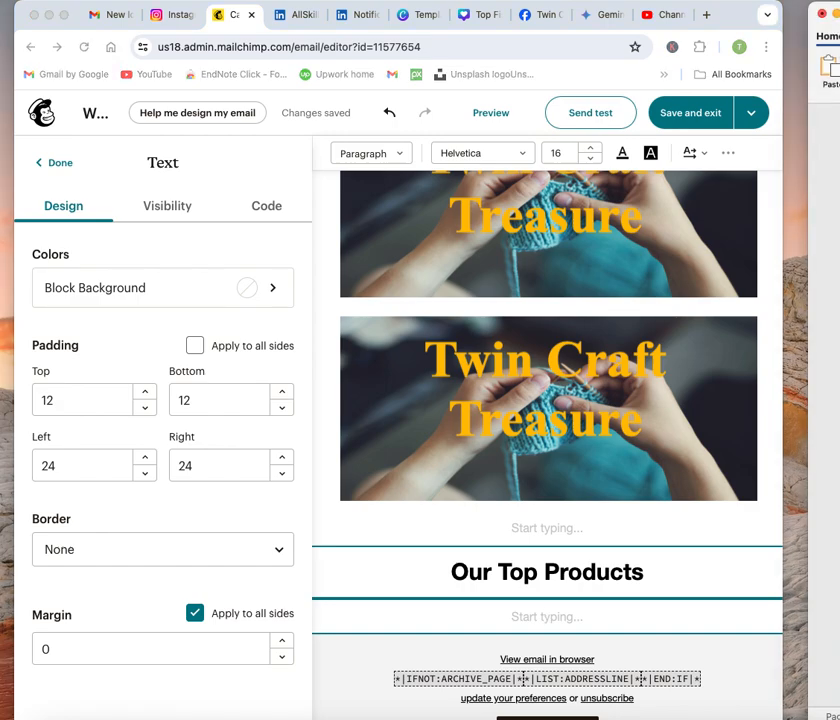
{"action": "left_click", "coordinate": [565, 619]}
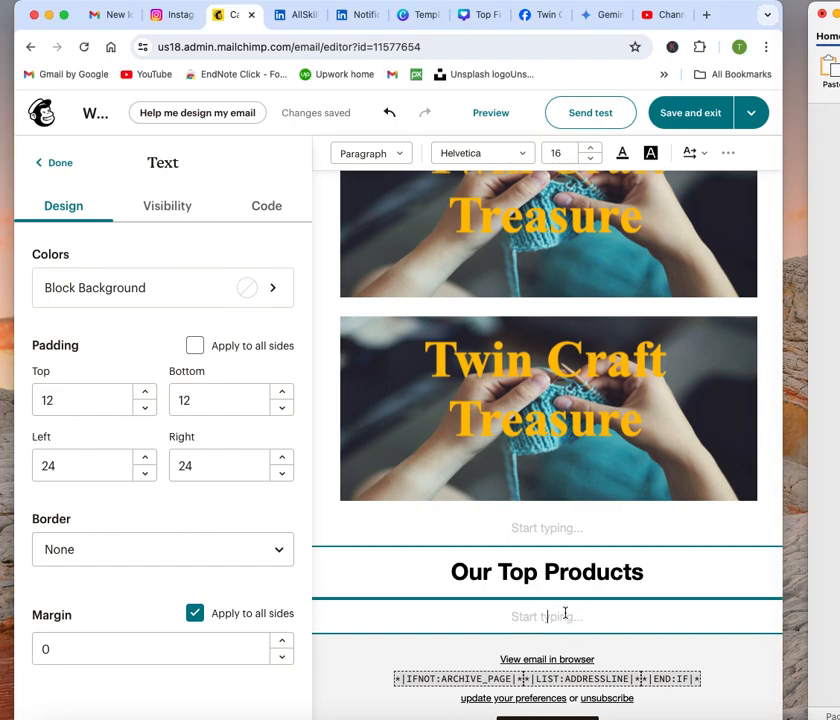
{"action": "type", "text": "You"}
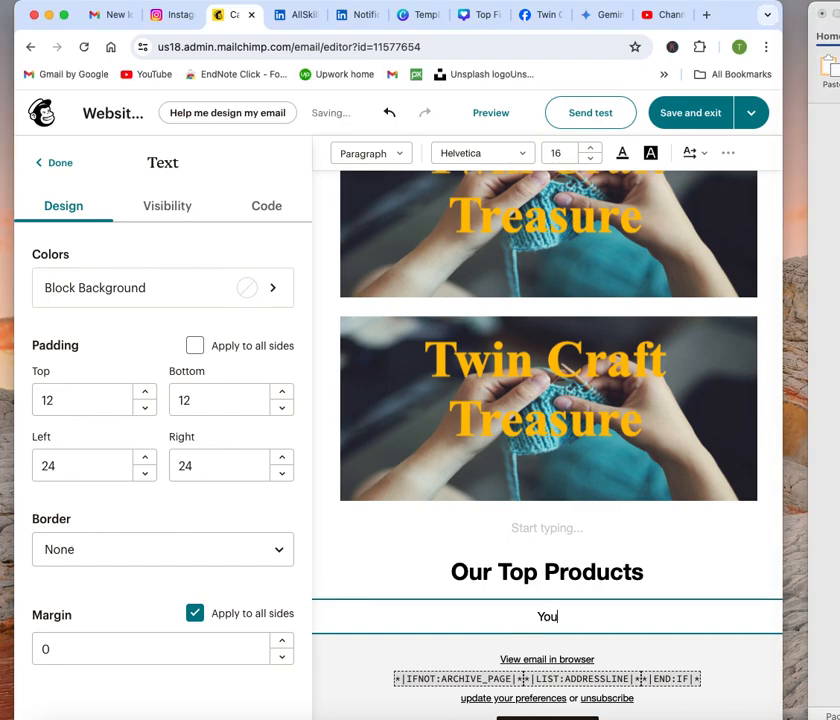
{"action": "type", "text": " can c"}
{"action": "type", "text": "heck o"}
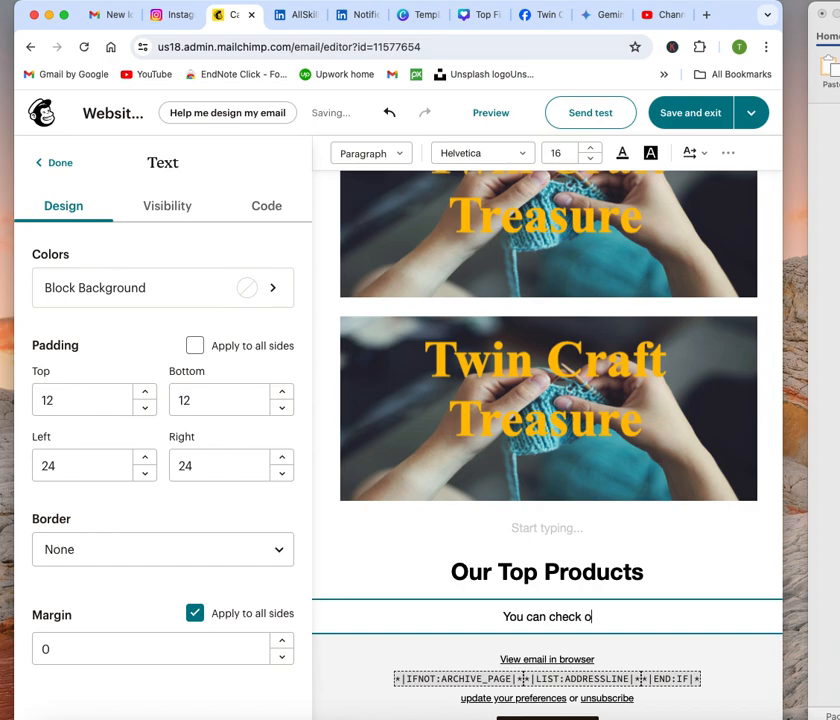
{"action": "type", "text": "ur pr"}
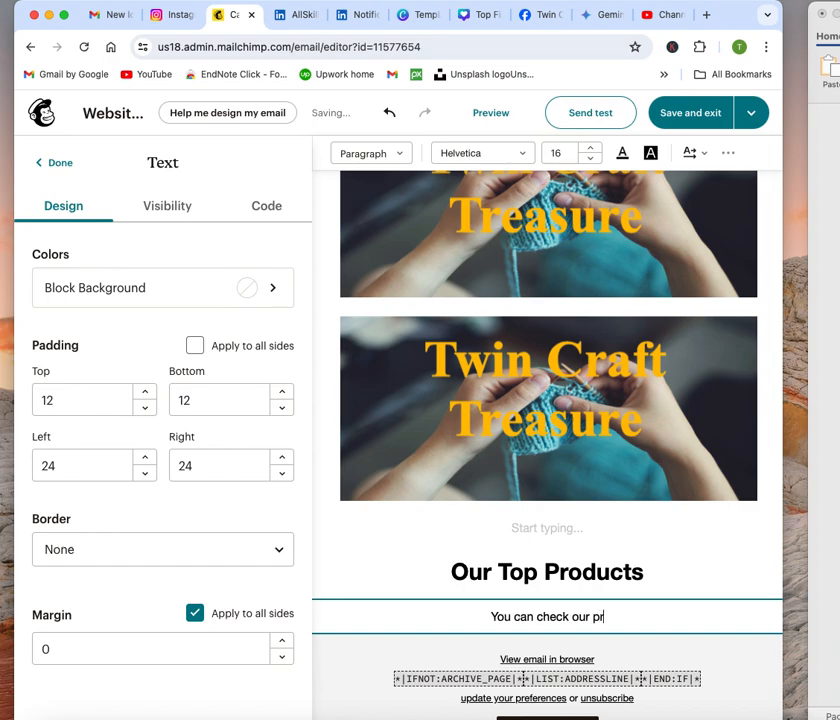
{"action": "type", "text": "oducts "}
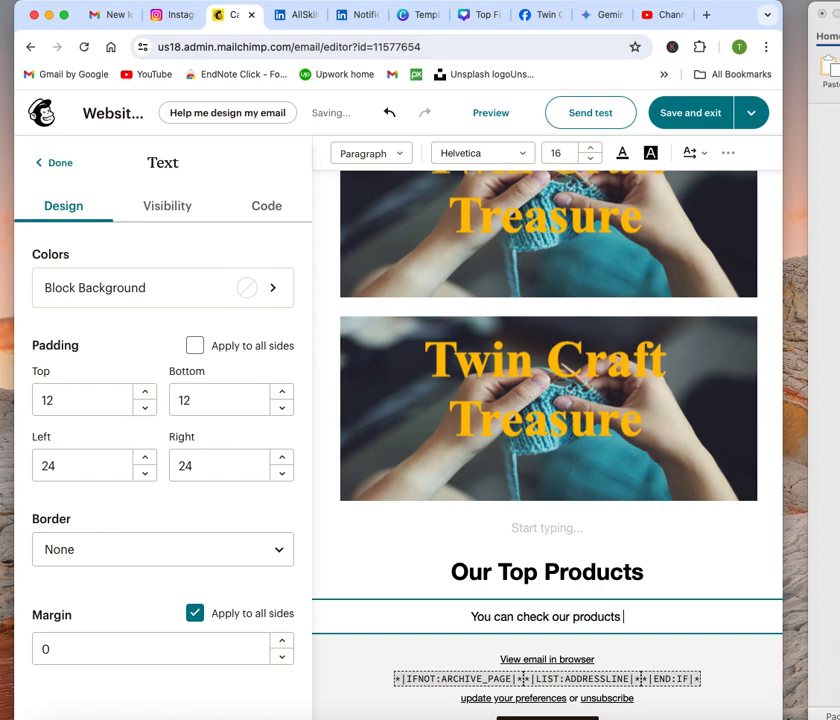
{"action": "type", "text": "by cli"}
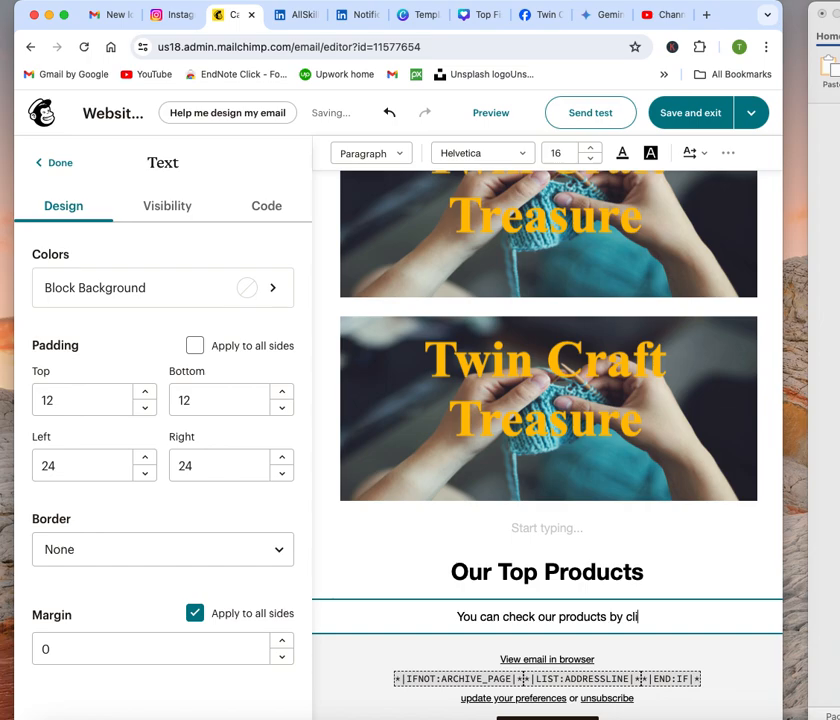
{"action": "type", "text": "ck "}
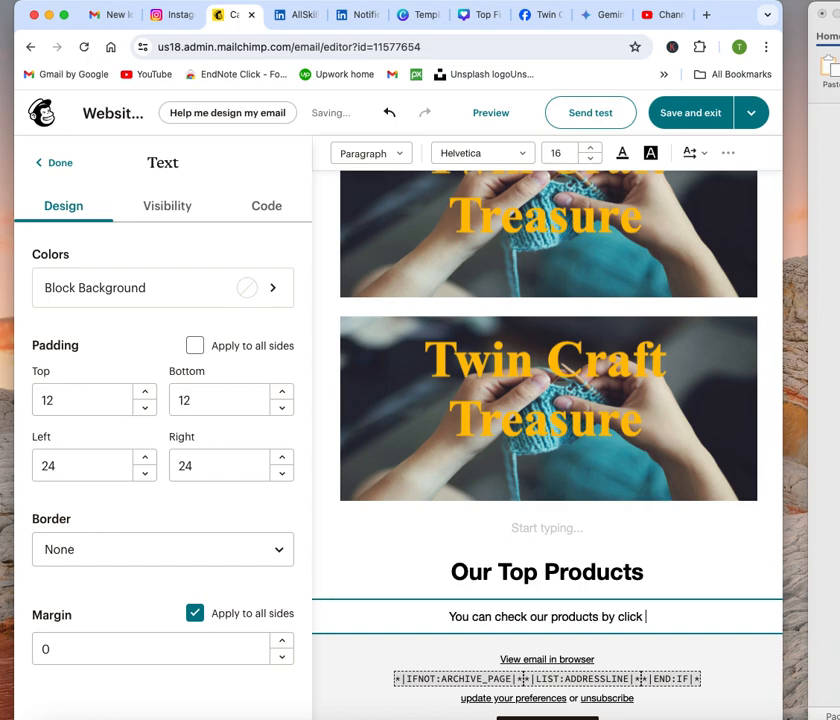
{"action": "type", "text": "but"}
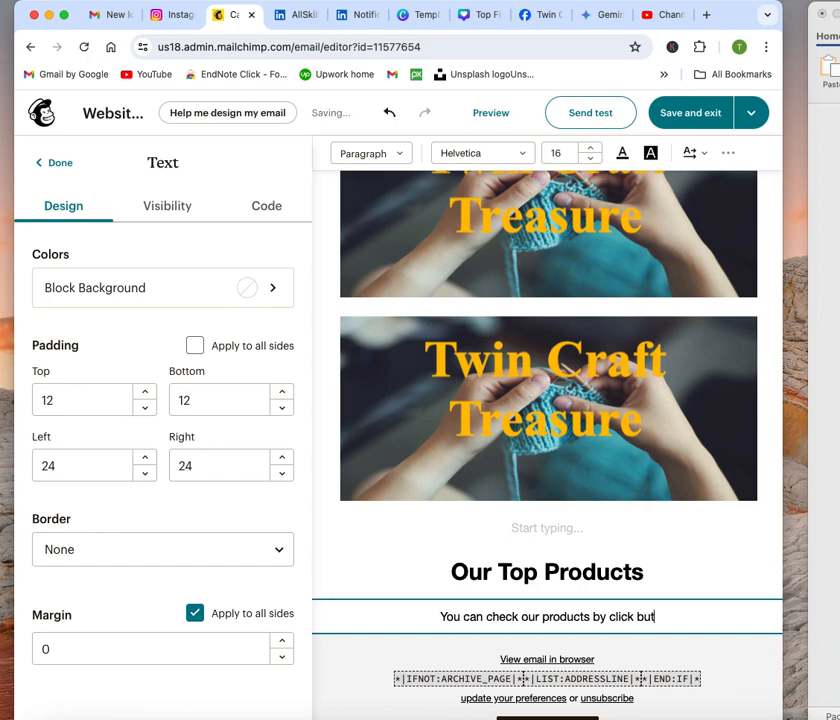
{"action": "type", "text": "ton below"}
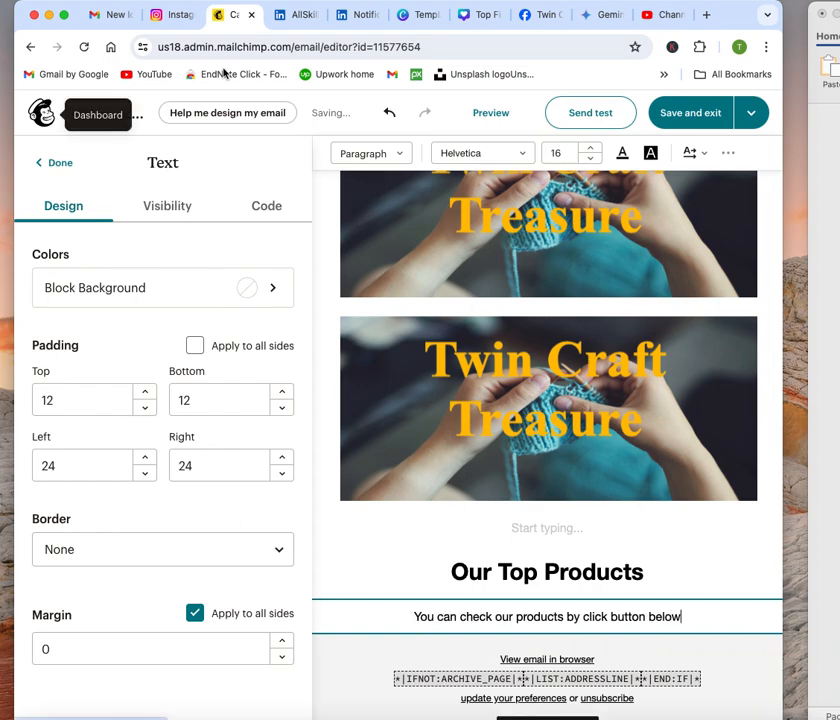
Finish editing the paragraph and add a button block below it, just above the footer
{"action": "left_click", "coordinate": [45, 162]}
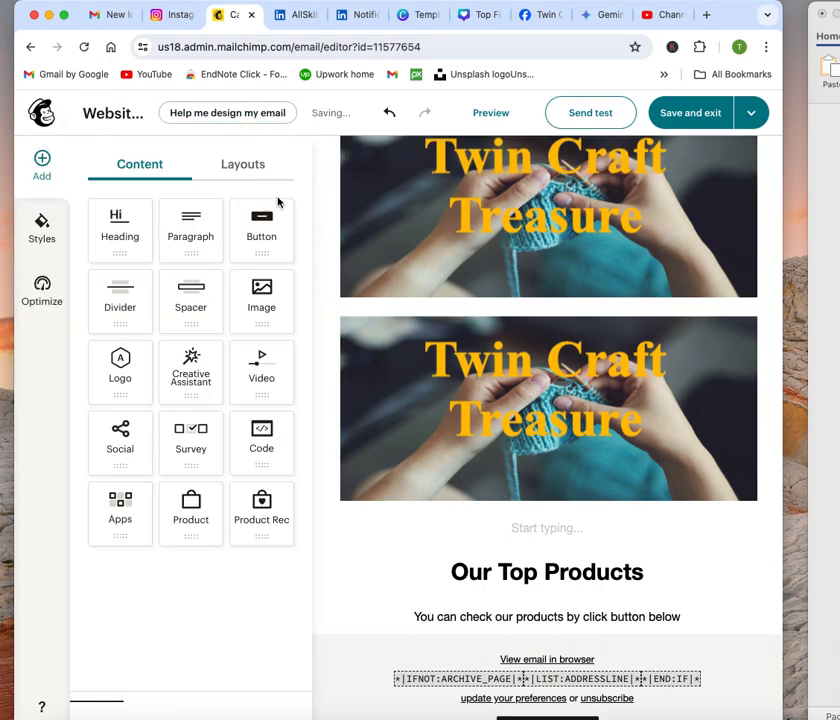
{"action": "left_click_drag", "start_coordinate": [247, 222], "coordinate": [541, 612]}
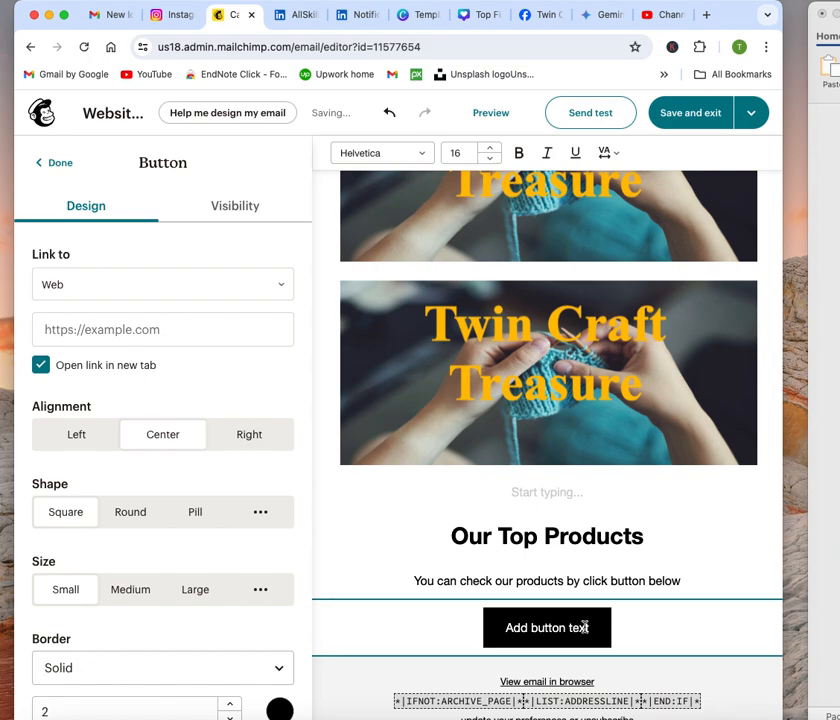
{"action": "left_click", "coordinate": [178, 330]}
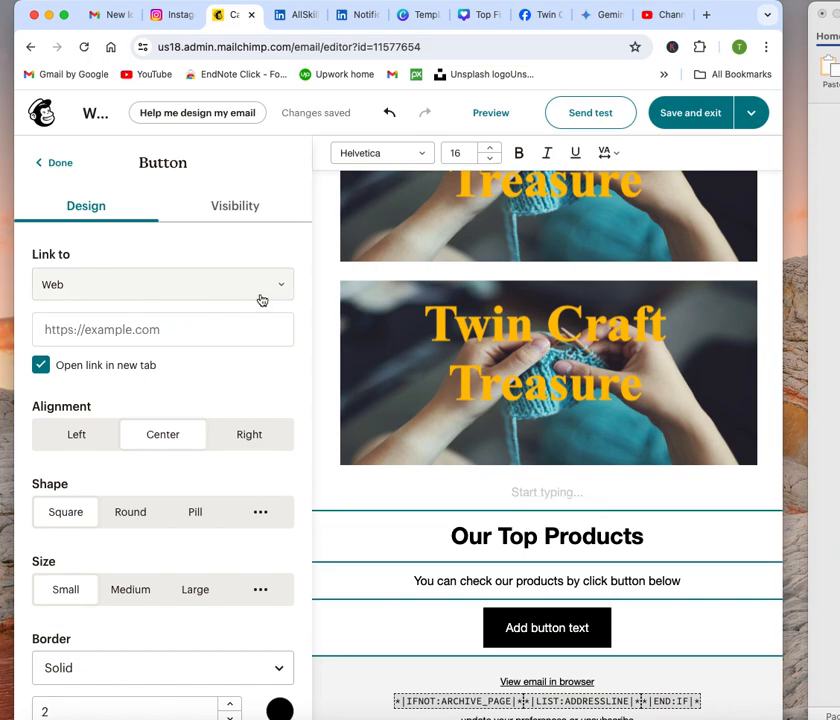
{"action": "left_click", "coordinate": [597, 636]}
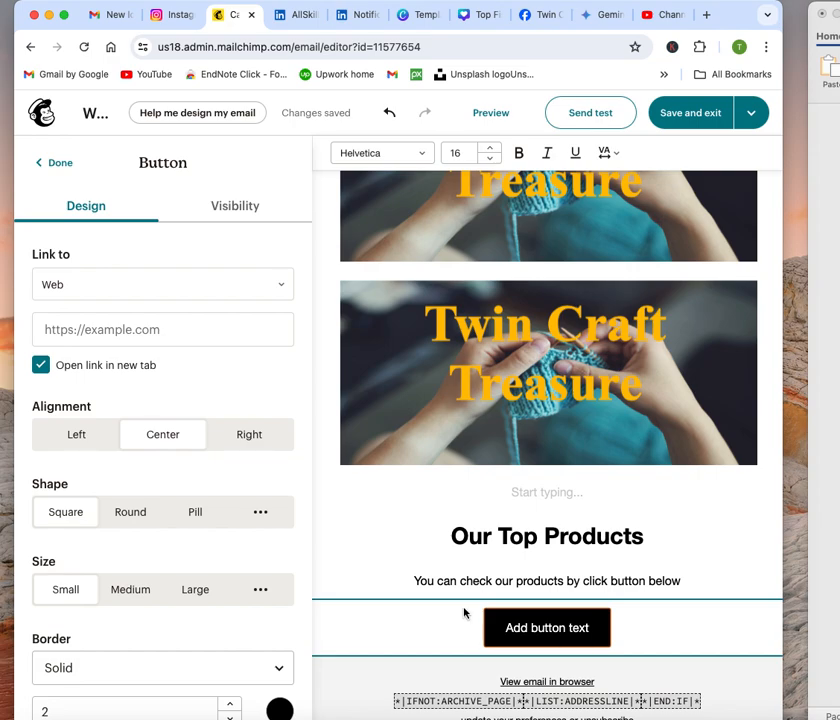
{"action": "left_click", "coordinate": [555, 624]}
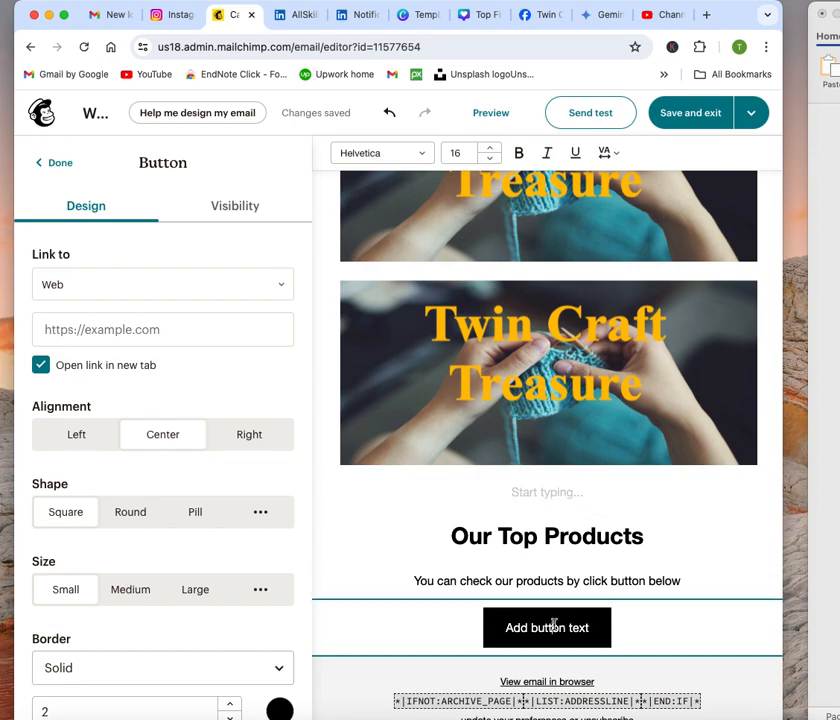
{"action": "scroll", "coordinate": [553, 624], "scroll_direction": "down", "scroll_amount": 1}
{"action": "left_click", "coordinate": [589, 577]}
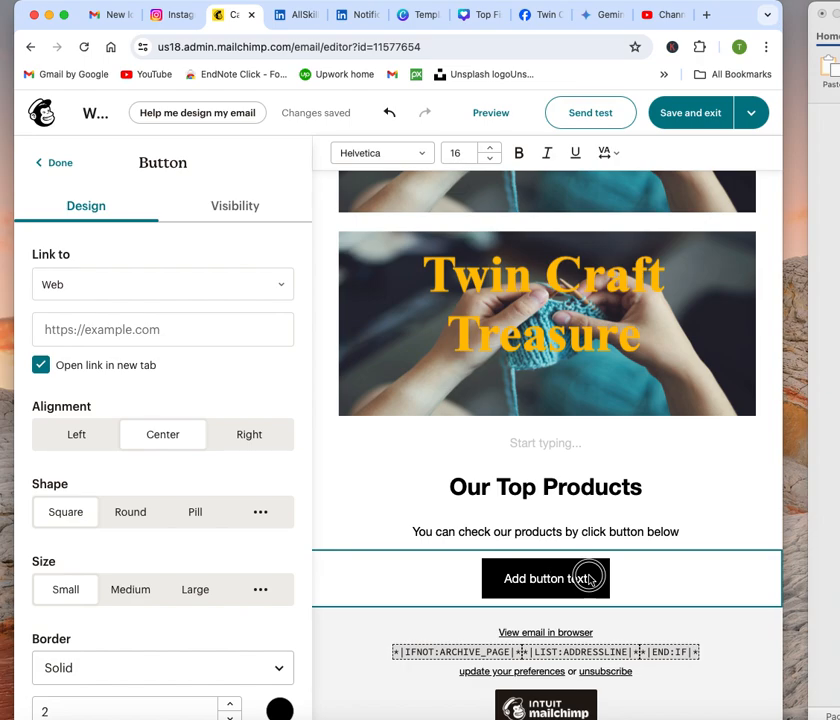
Review the new button's visibility settings, link type choices, and border, color and padding options
{"action": "left_click", "coordinate": [243, 207]}
{"action": "left_click", "coordinate": [45, 162]}
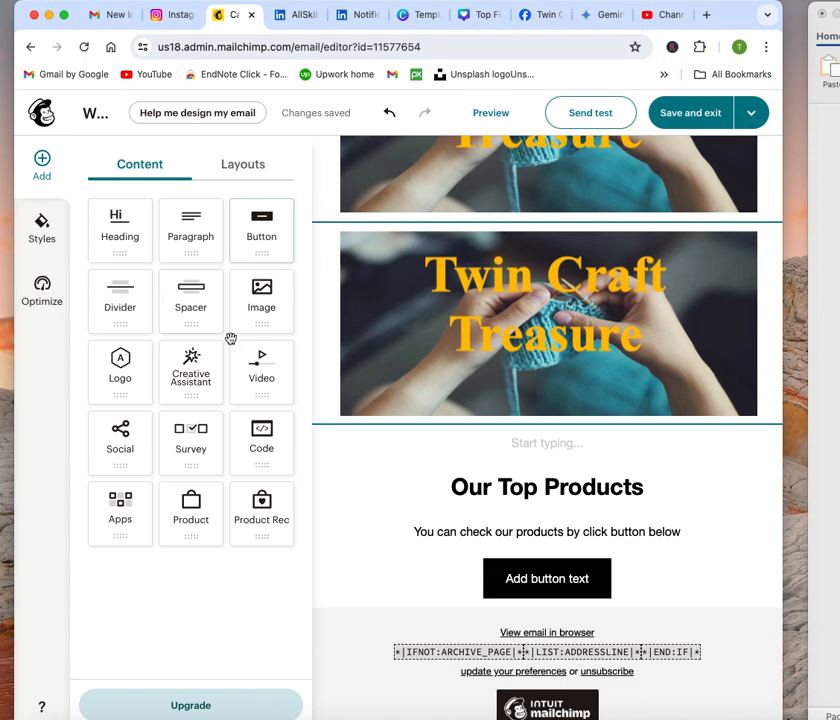
{"action": "left_click", "coordinate": [587, 577]}
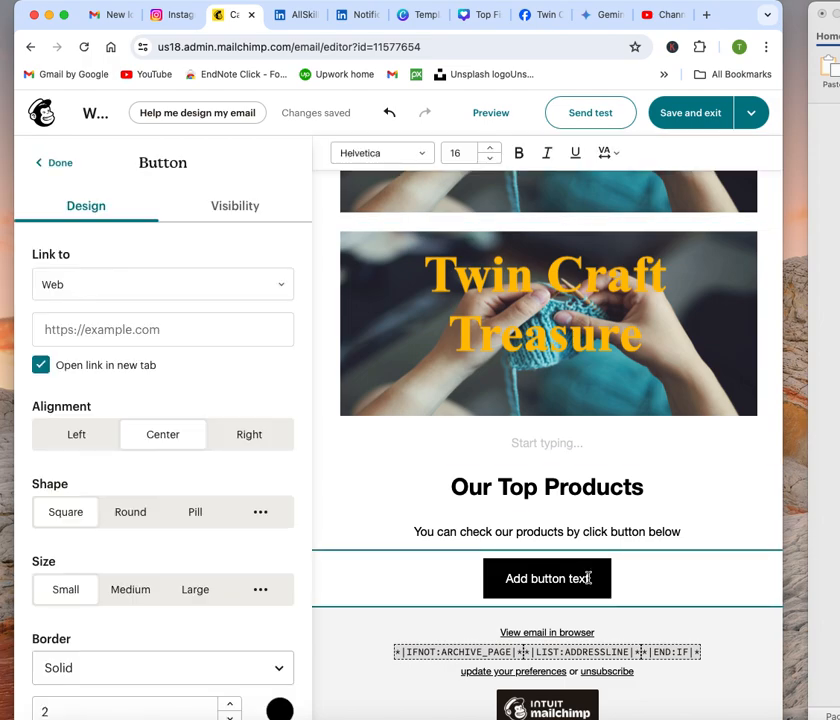
{"action": "left_click", "coordinate": [281, 284]}
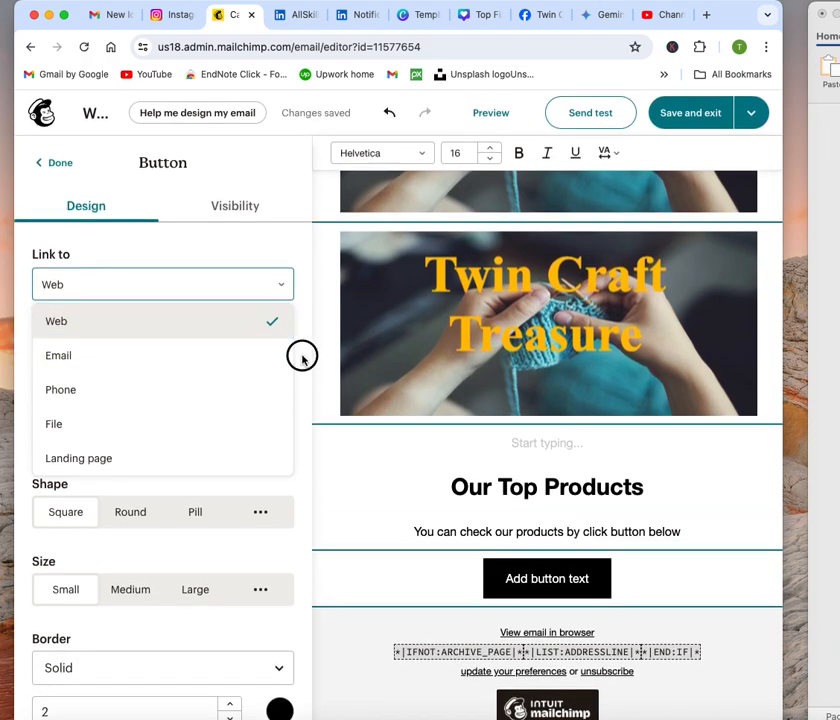
{"action": "left_click", "coordinate": [300, 355]}
{"action": "scroll", "coordinate": [203, 393], "scroll_direction": "down", "scroll_amount": 5}
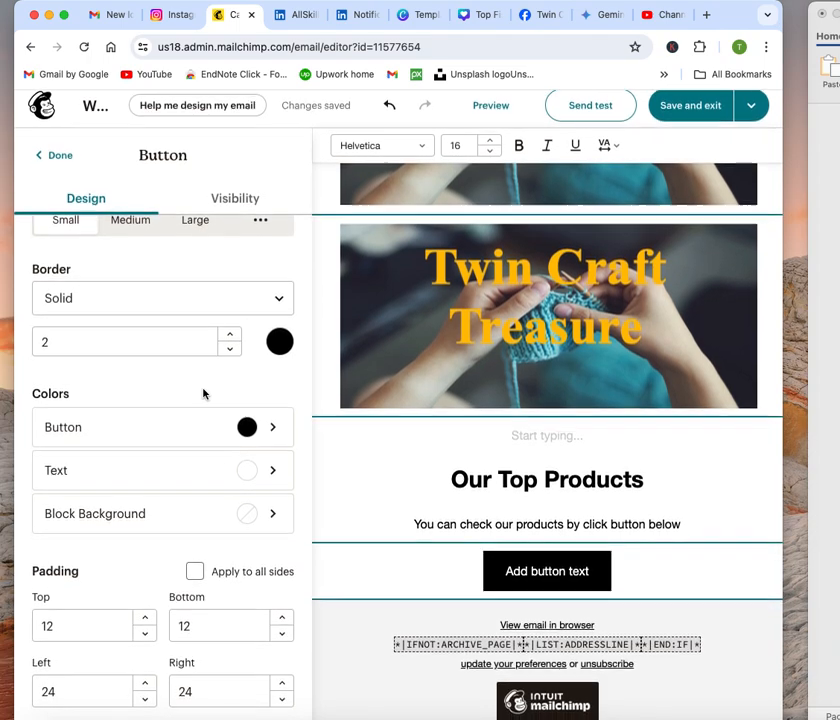
Set the button's text color to bright yellow and close the button's settings
{"action": "left_click", "coordinate": [252, 480]}
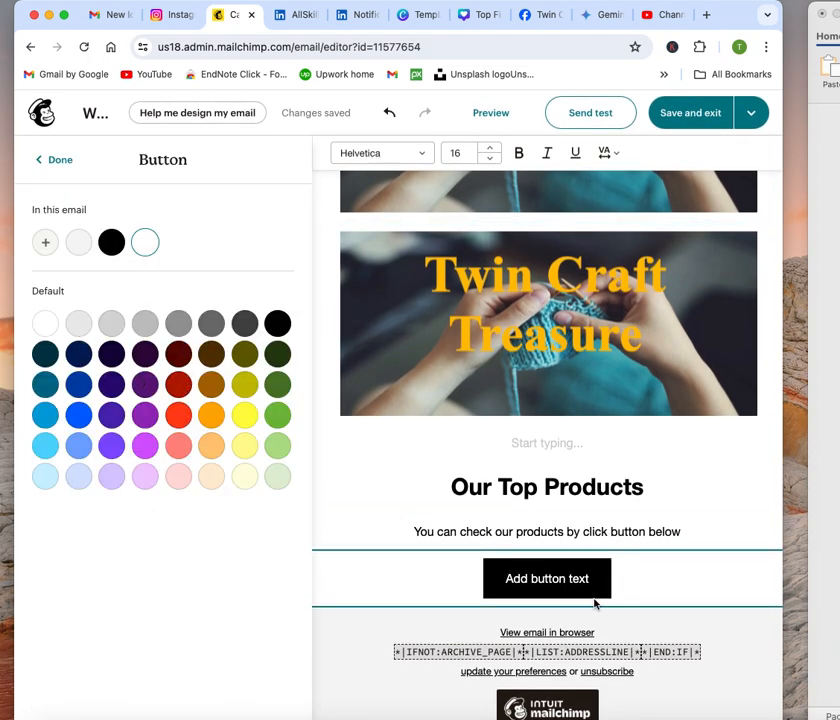
{"action": "left_click", "coordinate": [567, 579]}
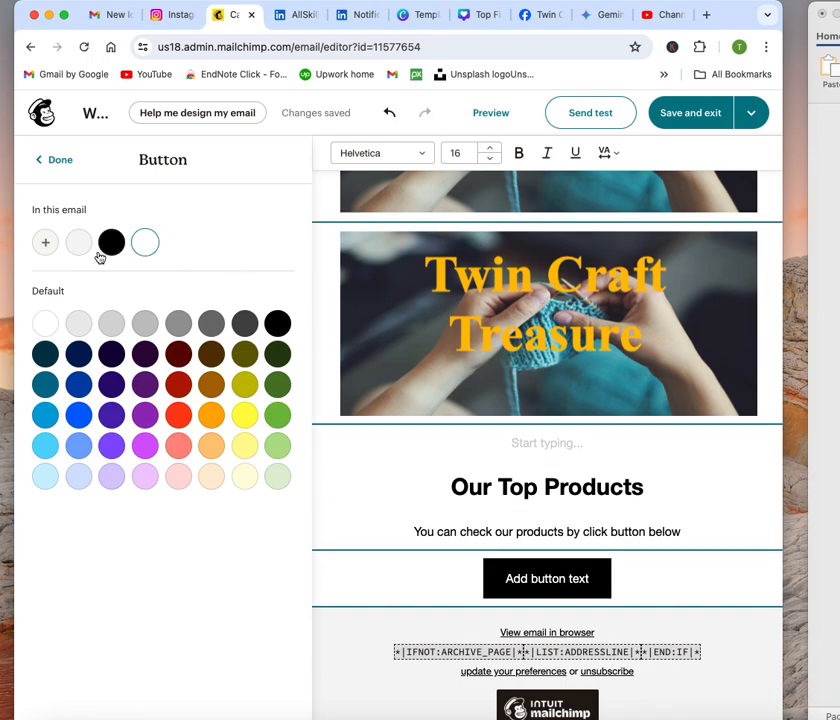
{"action": "left_click", "coordinate": [43, 355]}
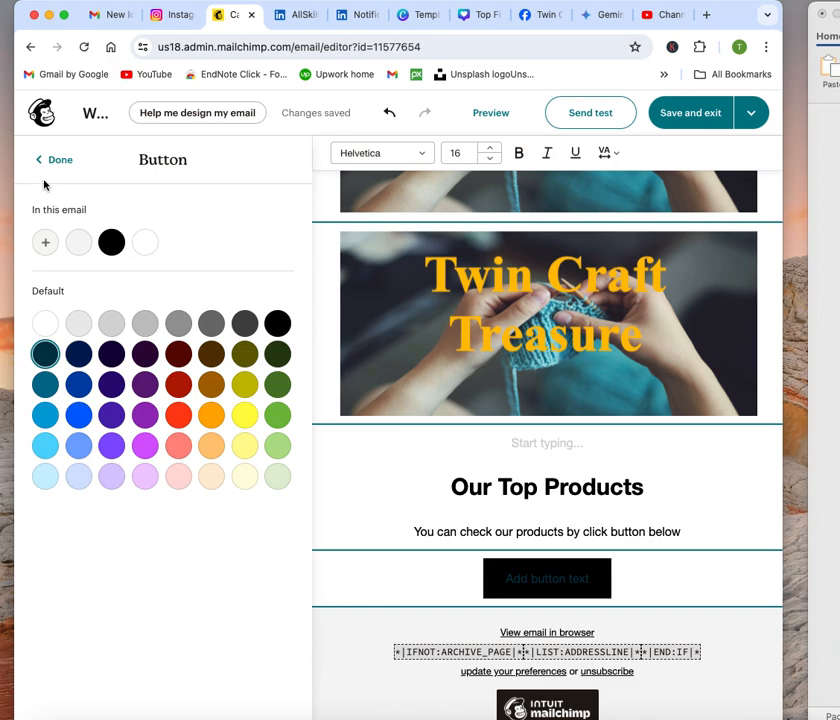
{"action": "left_click", "coordinate": [246, 415]}
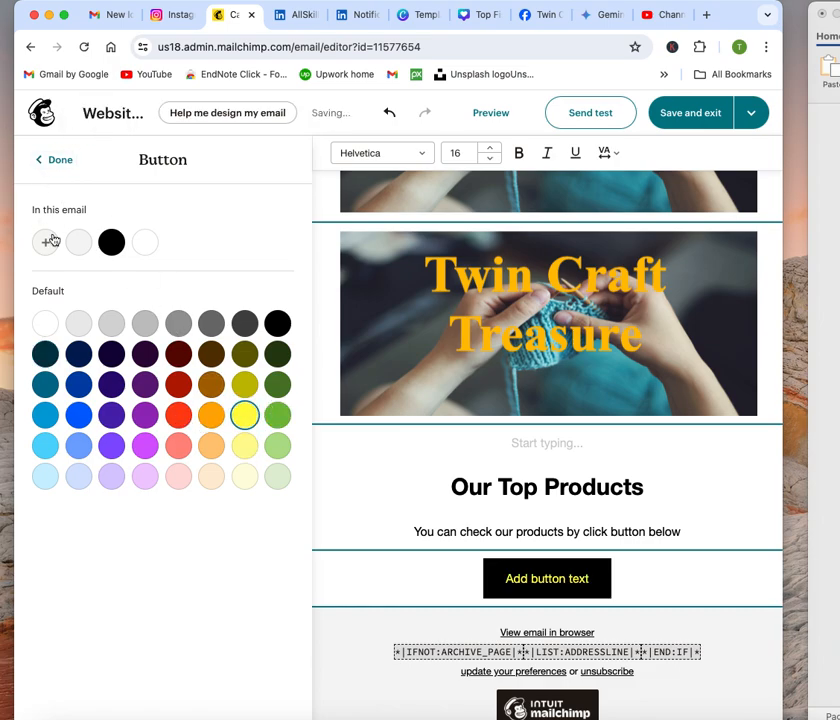
{"action": "left_click", "coordinate": [50, 160]}
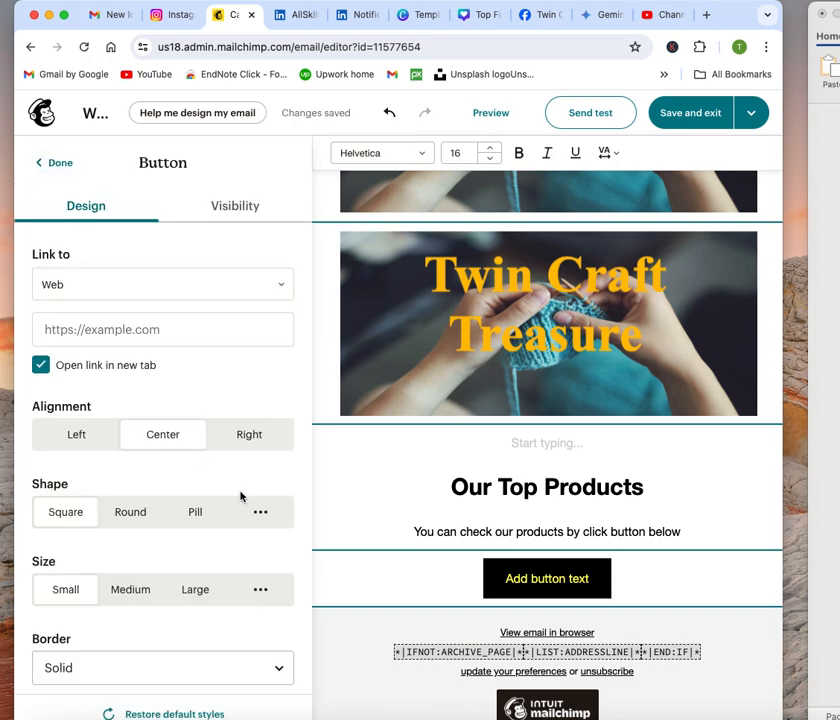
{"action": "left_click", "coordinate": [47, 162]}
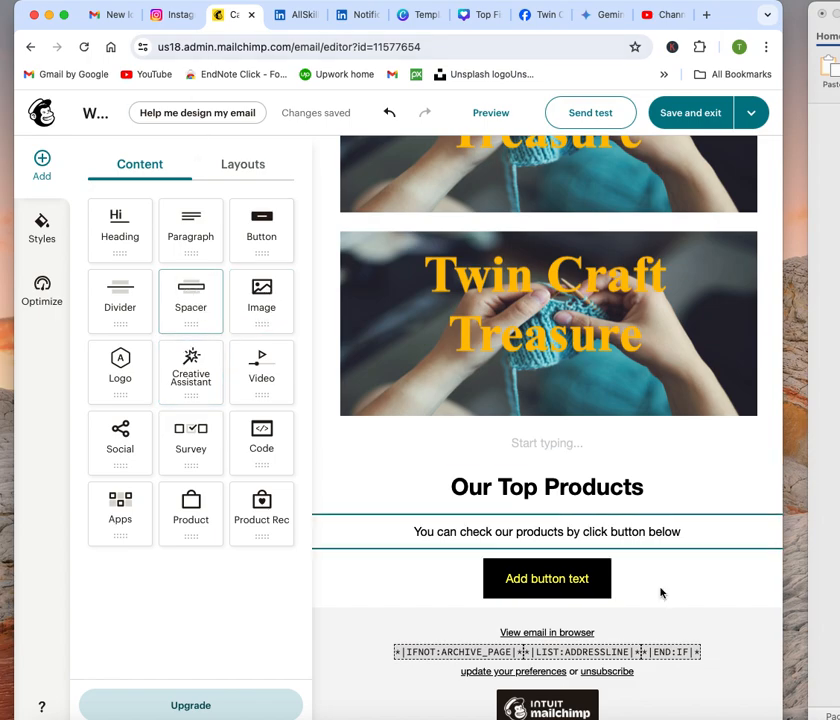
Add a spacer block below the button and an empty image block beneath the spacer
{"action": "left_click_drag", "start_coordinate": [193, 286], "coordinate": [512, 619]}
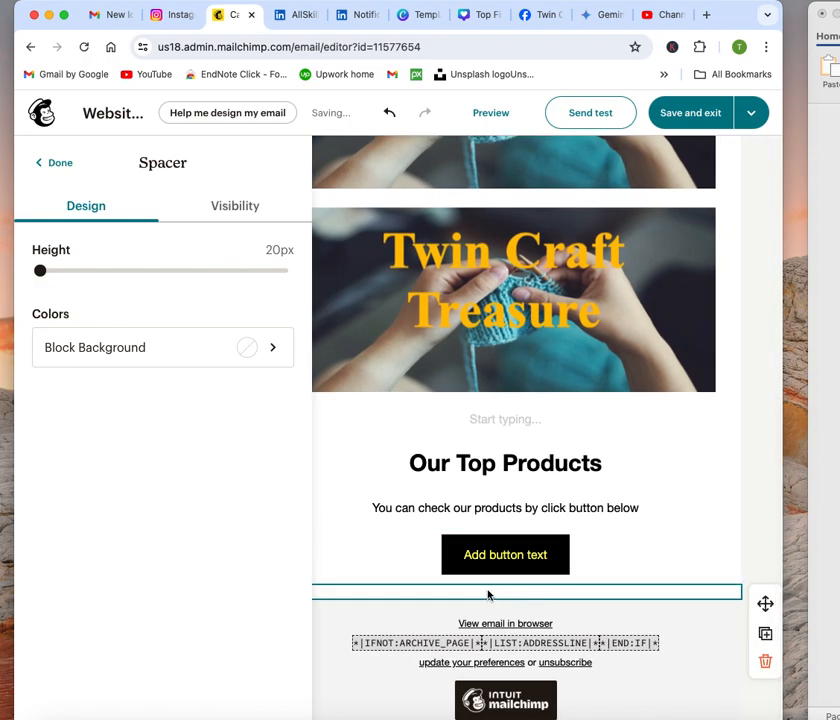
{"action": "left_click", "coordinate": [53, 162]}
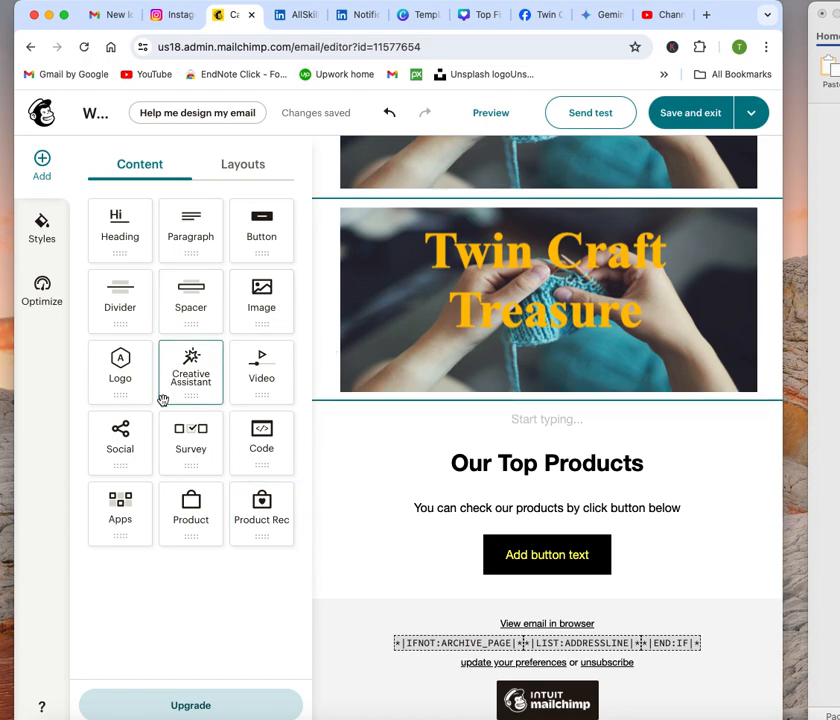
{"action": "left_click_drag", "start_coordinate": [259, 297], "coordinate": [497, 602]}
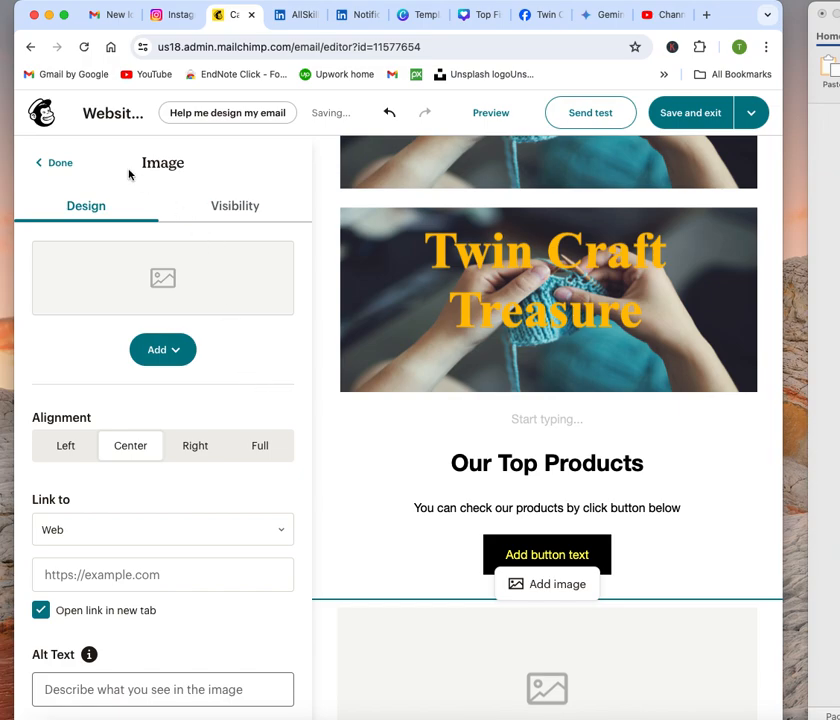
{"action": "left_click", "coordinate": [52, 165]}
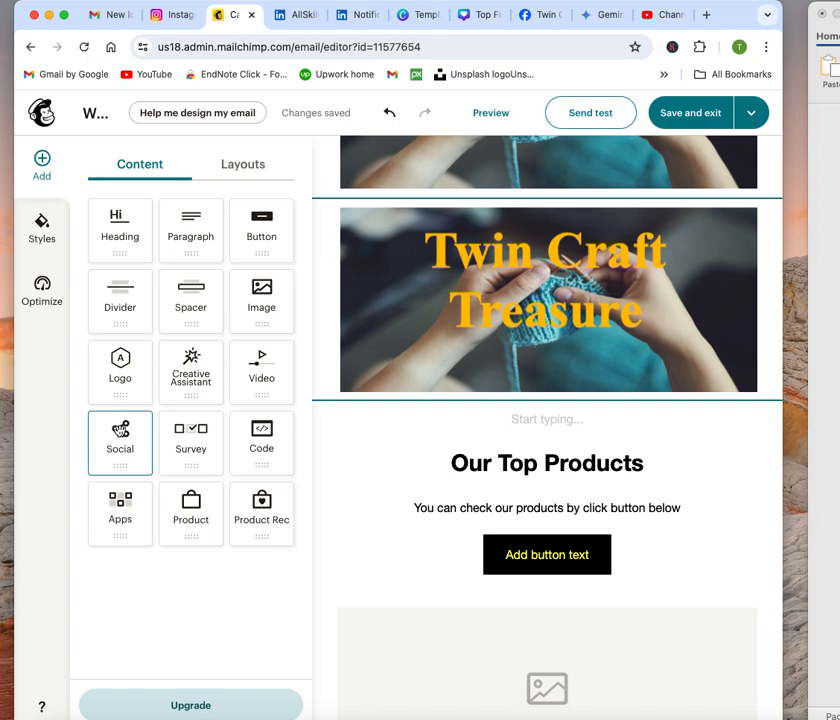
Add a social links block between the empty image block and the footer, and close its settings
{"action": "scroll", "coordinate": [530, 587], "scroll_direction": "down", "scroll_amount": 3}
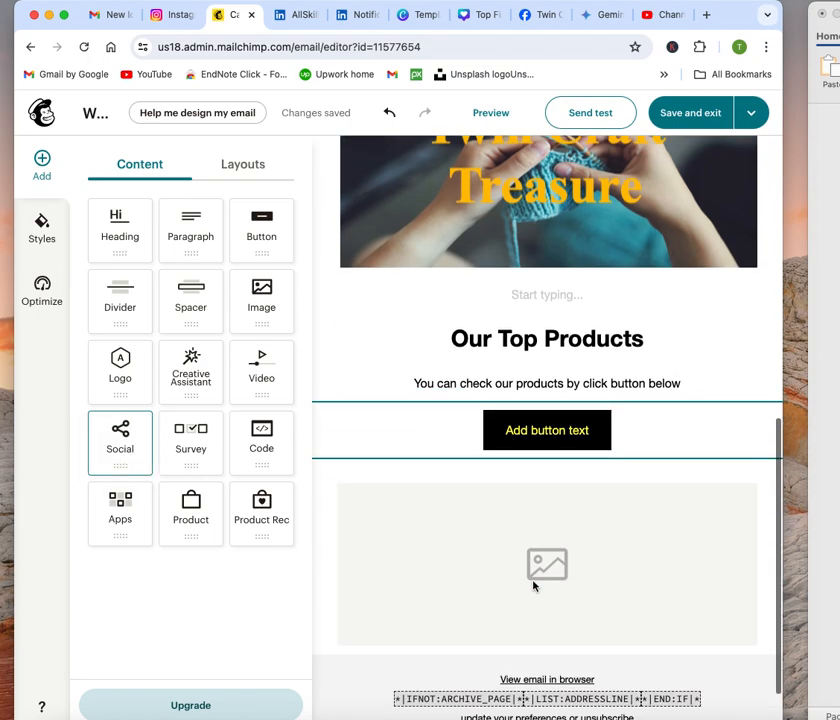
{"action": "scroll", "coordinate": [533, 586], "scroll_direction": "down", "scroll_amount": 2}
{"action": "left_click_drag", "start_coordinate": [118, 430], "coordinate": [519, 616]}
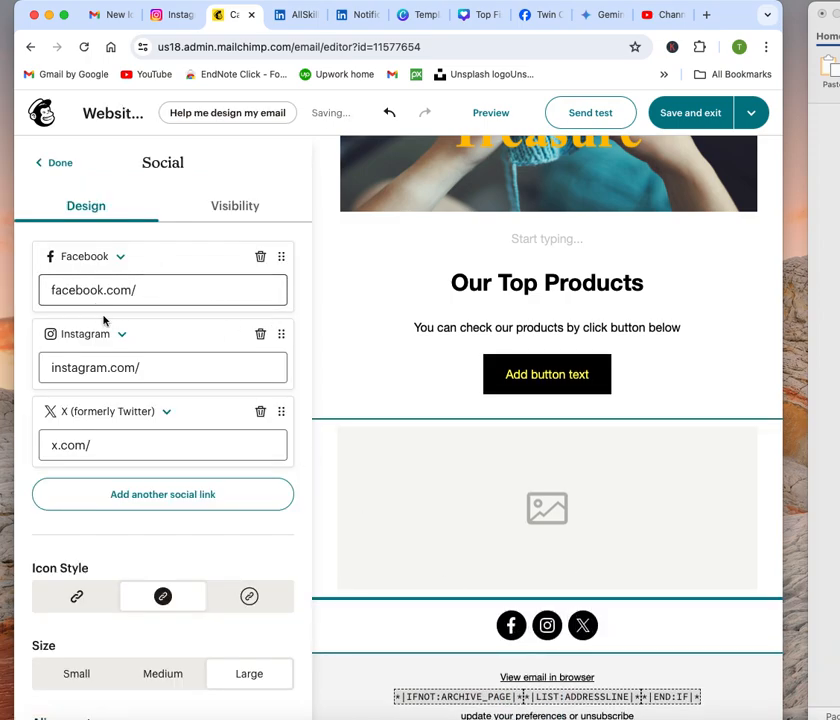
{"action": "left_click", "coordinate": [185, 296]}
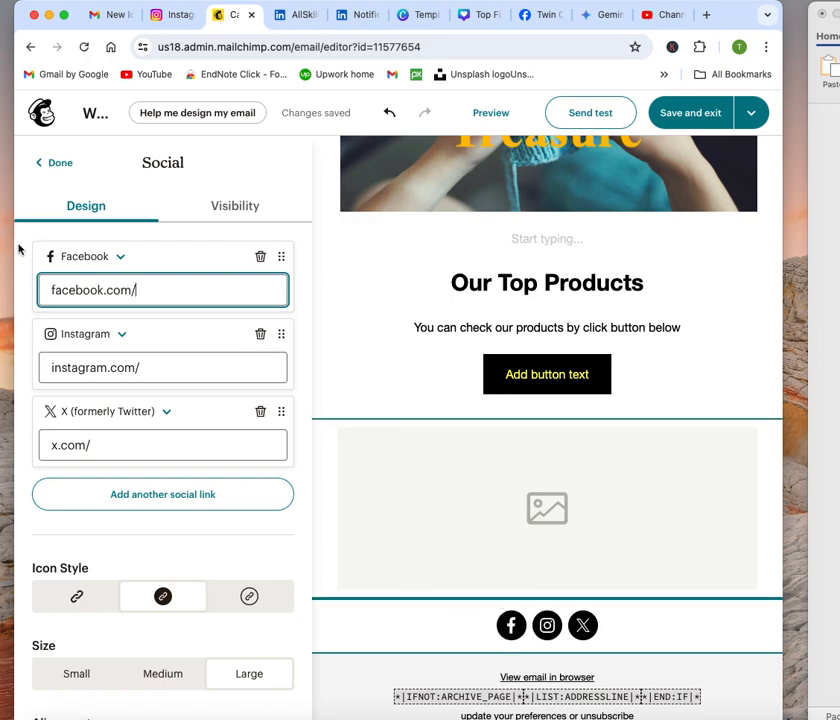
{"action": "left_click", "coordinate": [42, 165]}
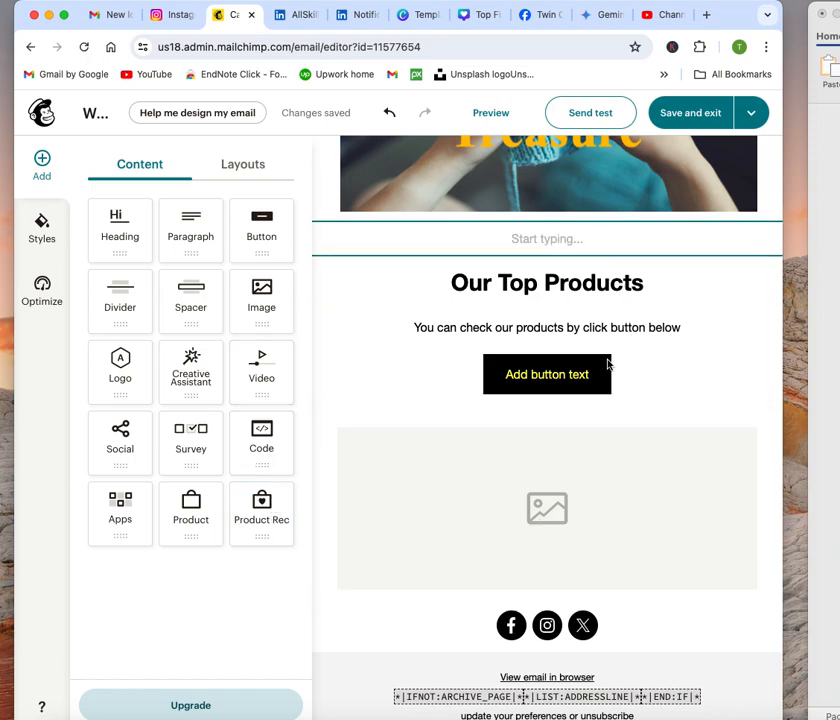
Add a center-aligned logo block directly below the existing logo at the start of the email
{"action": "scroll", "coordinate": [611, 434], "scroll_direction": "up", "scroll_amount": 5}
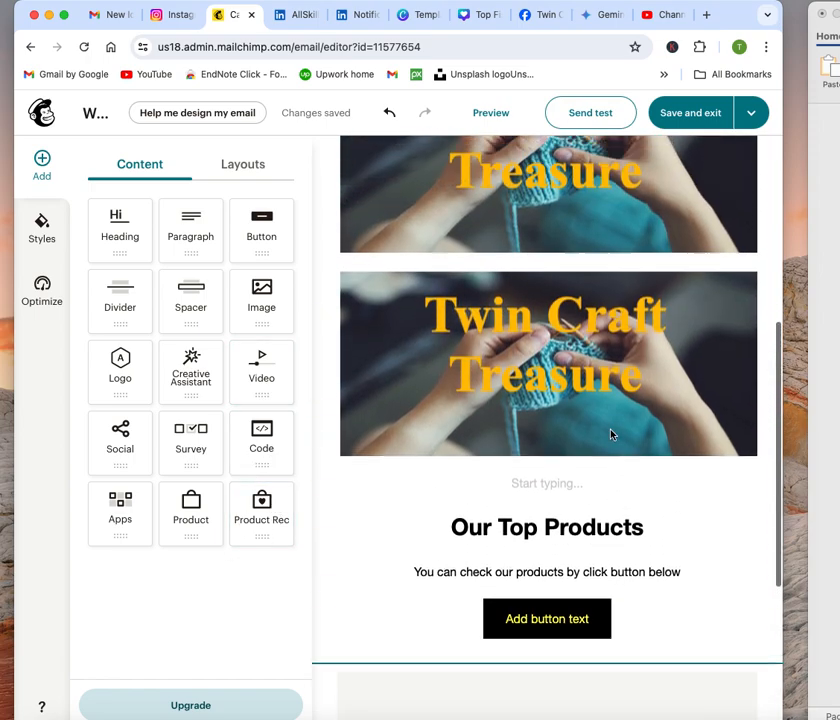
{"action": "scroll", "coordinate": [611, 434], "scroll_direction": "up", "scroll_amount": 6}
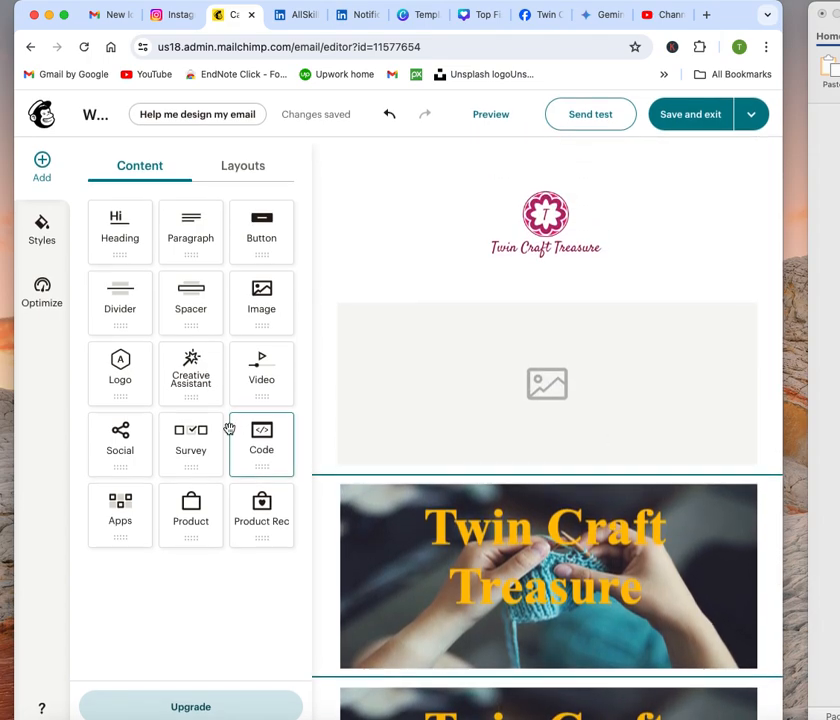
{"action": "left_click_drag", "start_coordinate": [120, 360], "coordinate": [368, 240]}
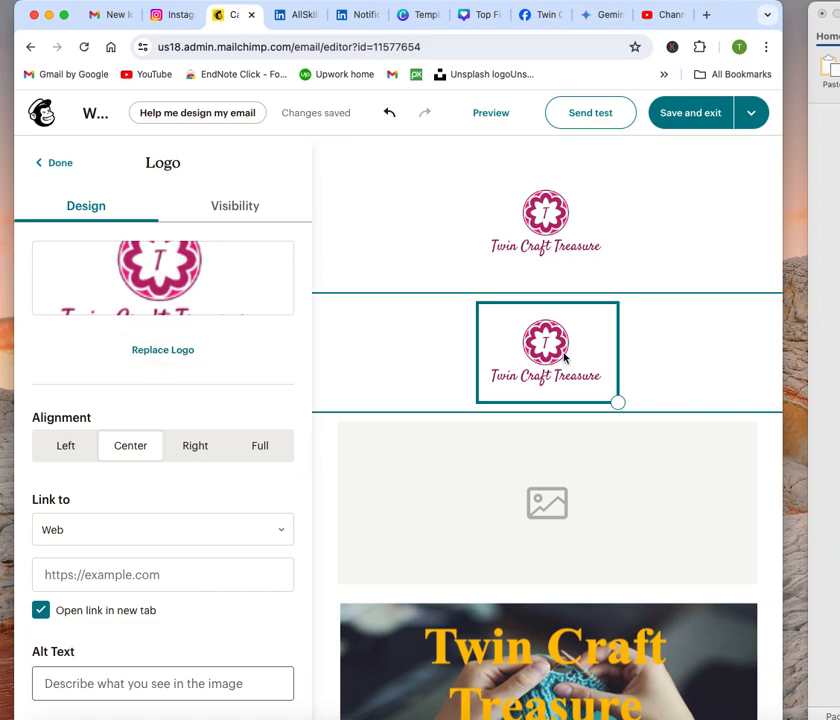
{"action": "left_click", "coordinate": [58, 449]}
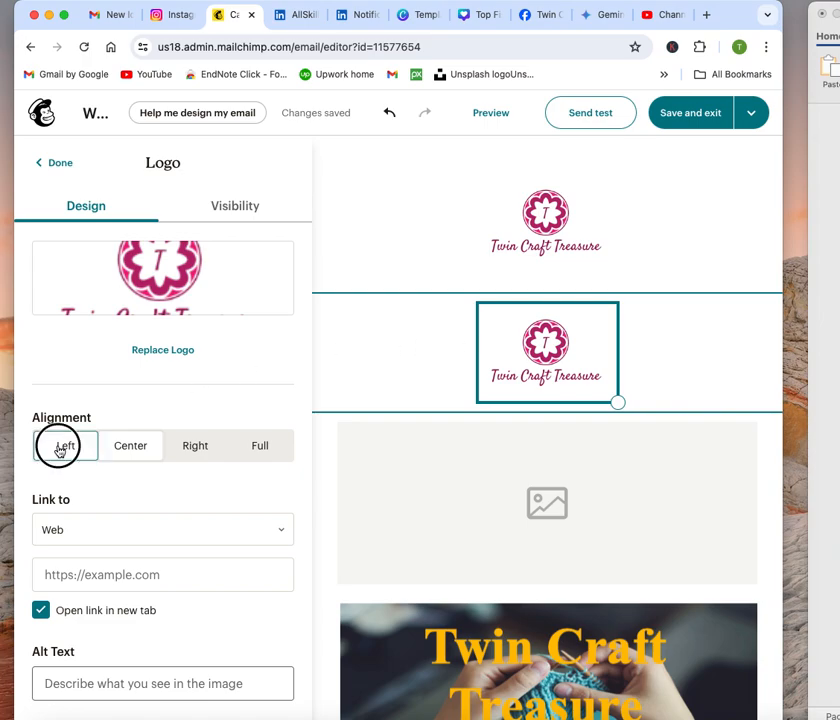
{"action": "left_click", "coordinate": [128, 446]}
Set the second logo's block background to dark green and leave the color picker
{"action": "scroll", "coordinate": [190, 452], "scroll_direction": "down", "scroll_amount": 5}
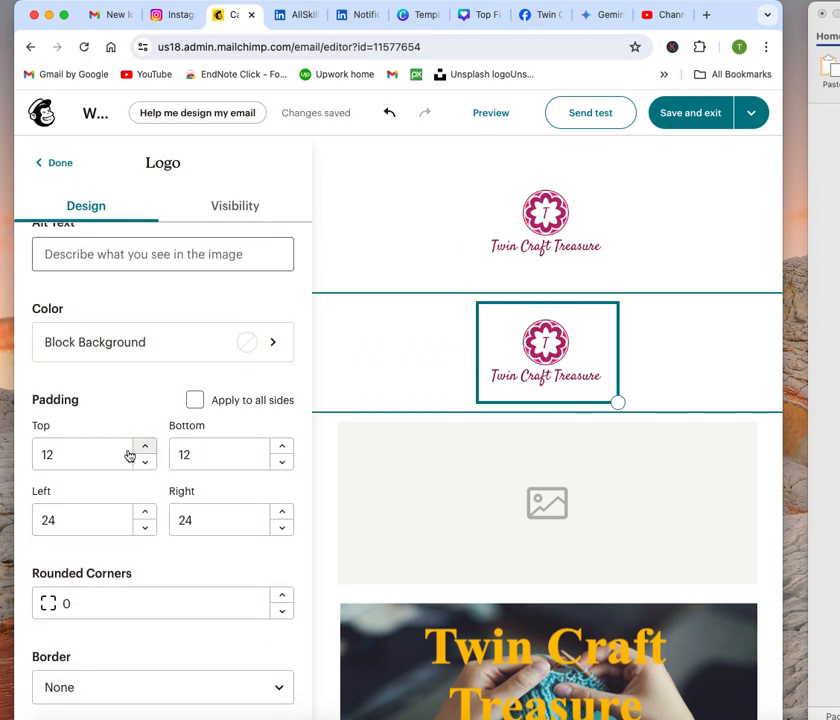
{"action": "left_click", "coordinate": [274, 342]}
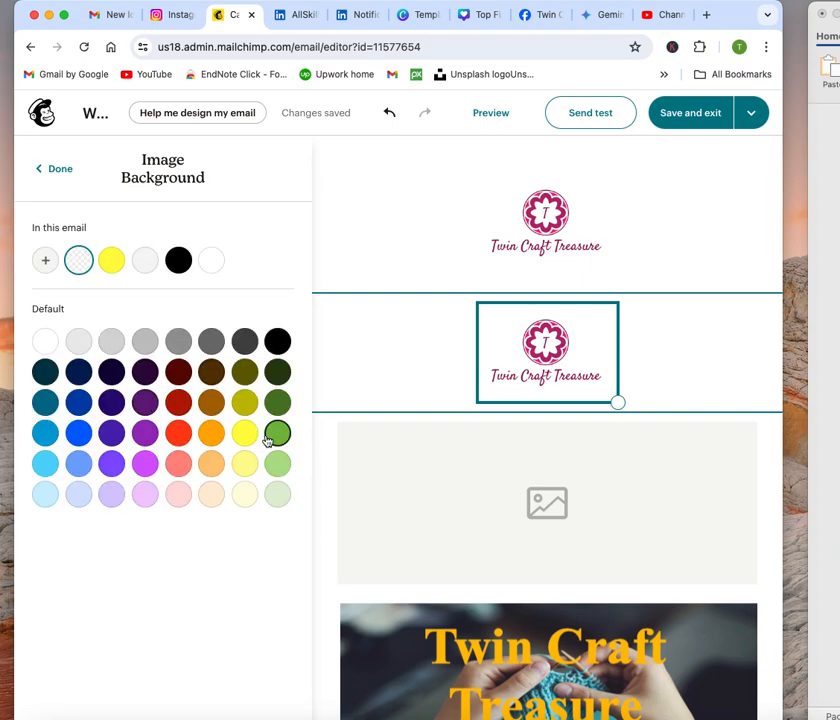
{"action": "left_click", "coordinate": [278, 404]}
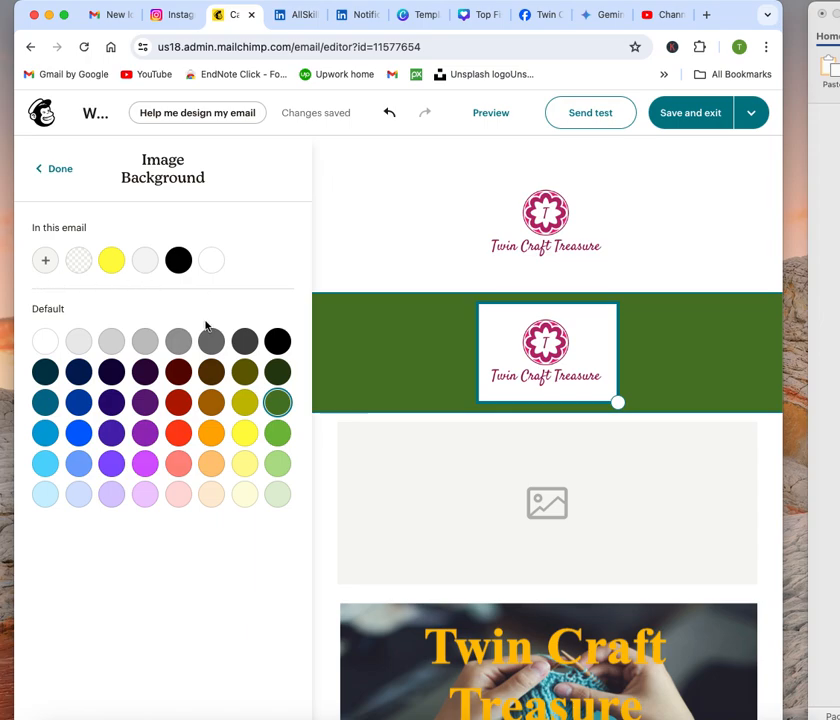
{"action": "left_click", "coordinate": [34, 168]}
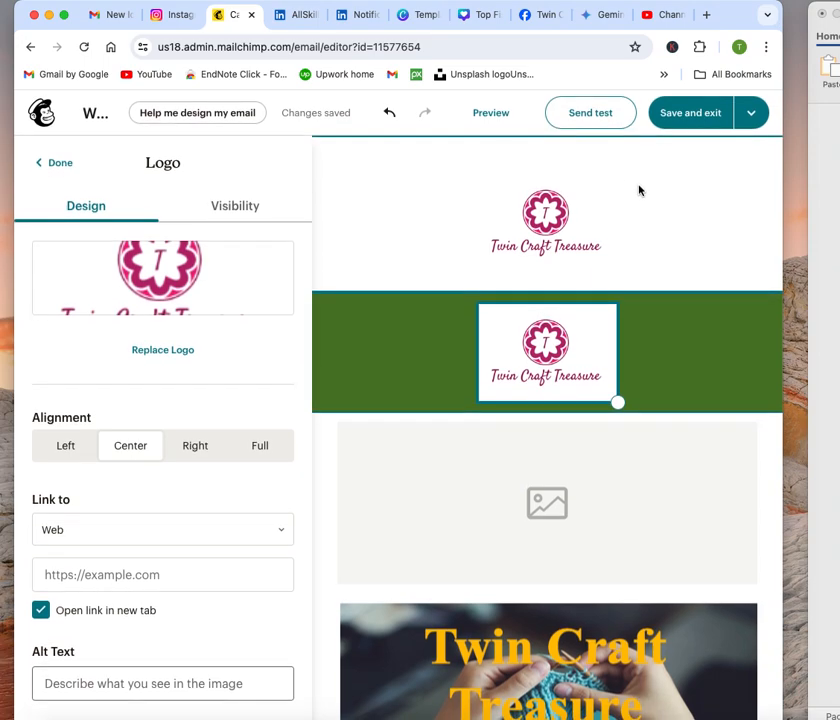
{"action": "scroll", "coordinate": [493, 591], "scroll_direction": "down", "scroll_amount": 5}
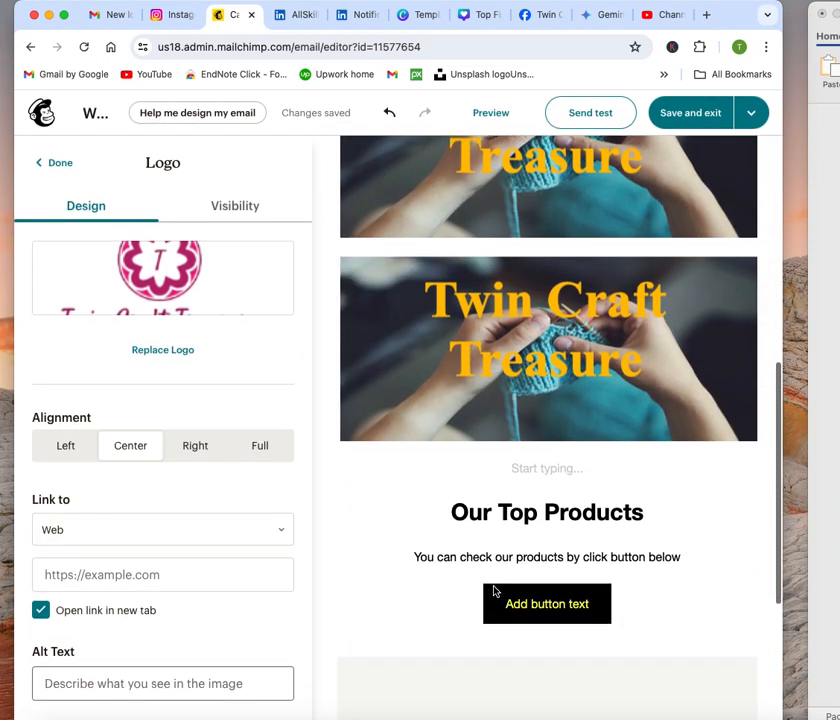
{"action": "scroll", "coordinate": [493, 591], "scroll_direction": "up", "scroll_amount": 5}
{"action": "scroll", "coordinate": [493, 591], "scroll_direction": "down", "scroll_amount": 3}
{"action": "scroll", "coordinate": [591, 482], "scroll_direction": "up", "scroll_amount": 1}
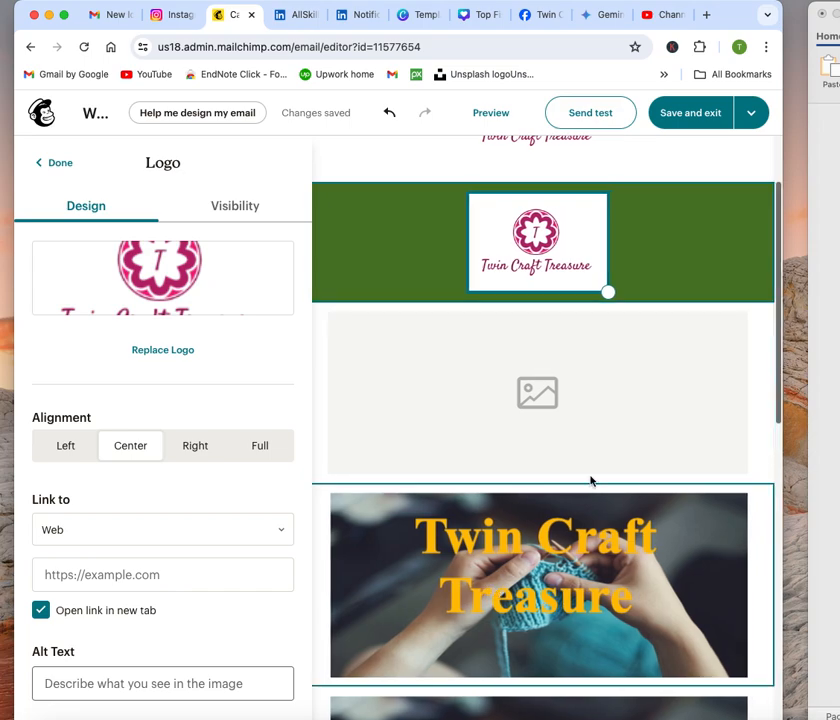
{"action": "scroll", "coordinate": [693, 433], "scroll_direction": "right", "scroll_amount": 2}
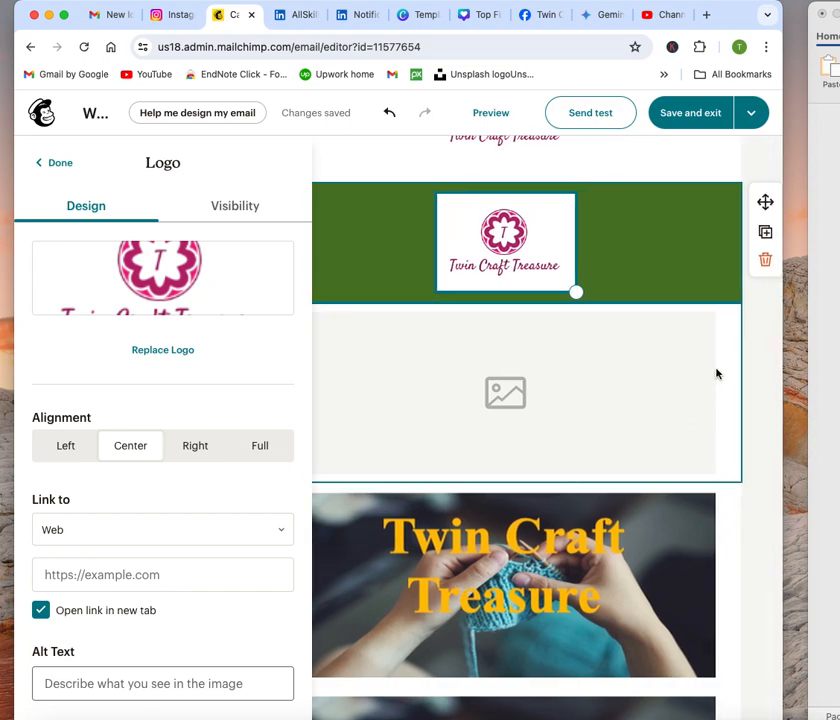
Delete the empty image block below the green logo and the duplicate Twin Craft Treasure banner image above the empty text block
{"action": "left_click", "coordinate": [698, 398]}
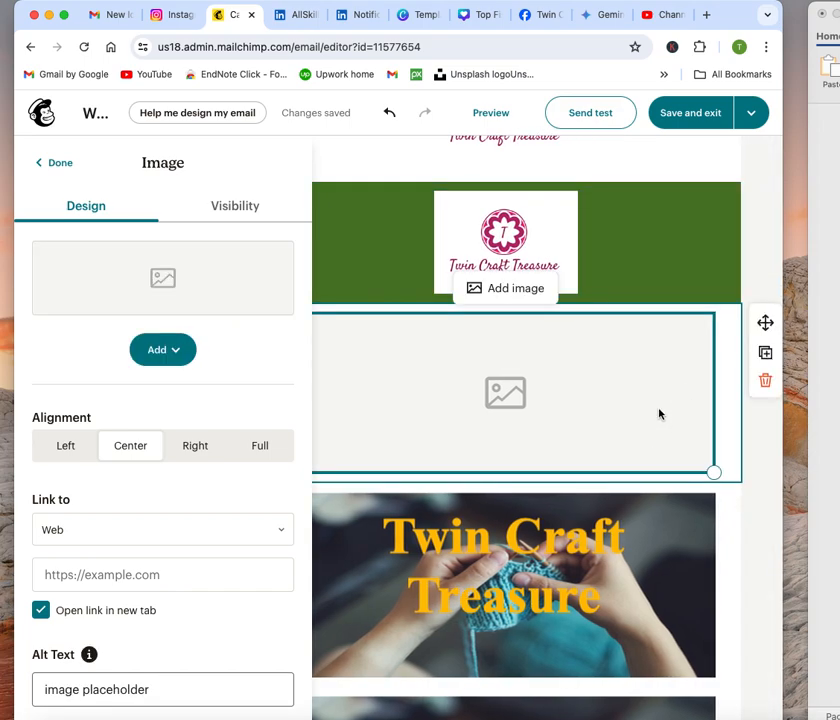
{"action": "left_click", "coordinate": [761, 381]}
{"action": "scroll", "coordinate": [679, 470], "scroll_direction": "down", "scroll_amount": 3}
{"action": "scroll", "coordinate": [677, 465], "scroll_direction": "down", "scroll_amount": 3}
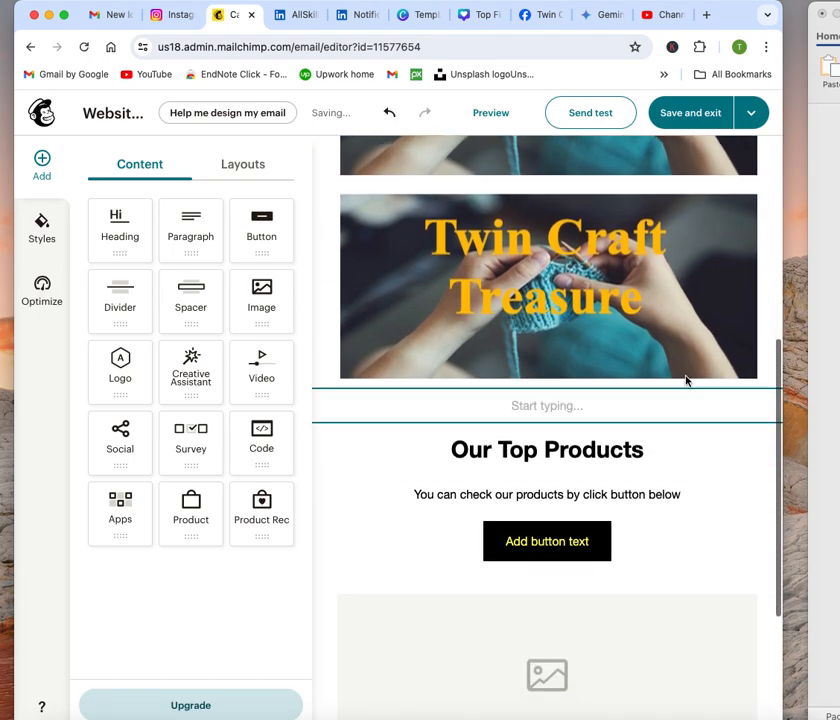
{"action": "scroll", "coordinate": [660, 330], "scroll_direction": "right", "scroll_amount": 1}
{"action": "scroll", "coordinate": [660, 330], "scroll_direction": "left", "scroll_amount": 1}
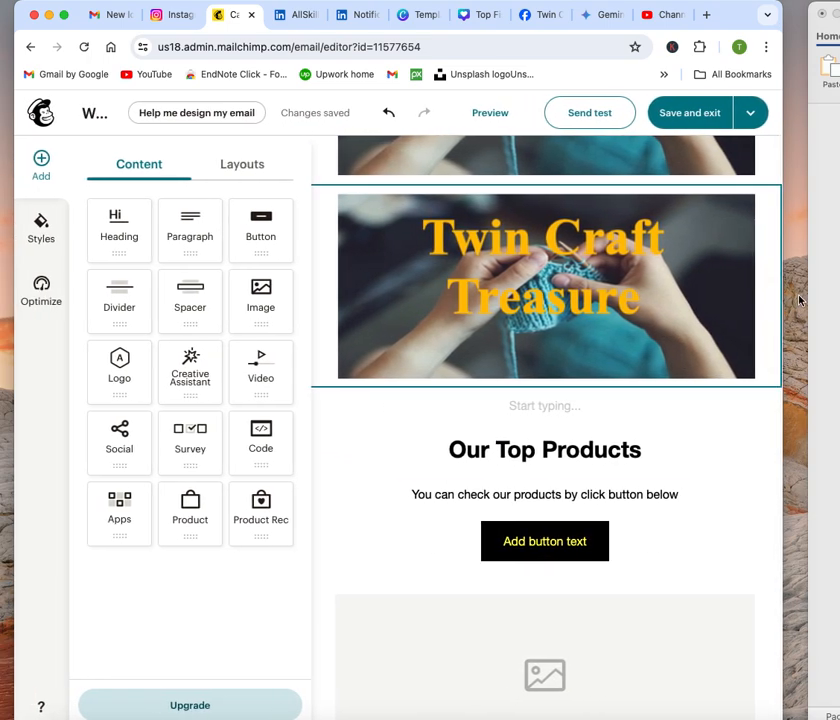
{"action": "left_click", "coordinate": [764, 314]}
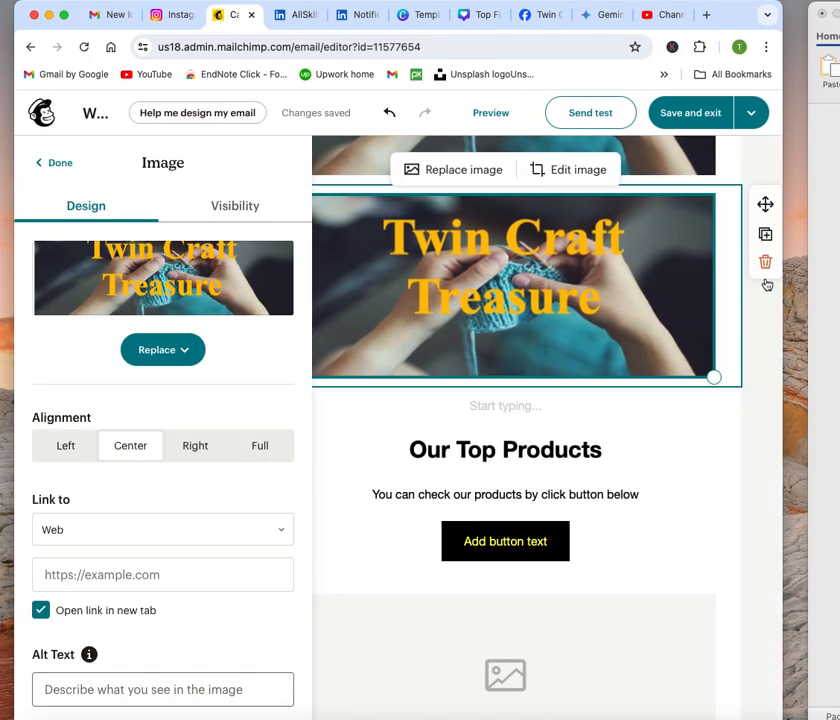
{"action": "left_click", "coordinate": [765, 263]}
{"action": "scroll", "coordinate": [520, 380], "scroll_direction": "up", "scroll_amount": 8}
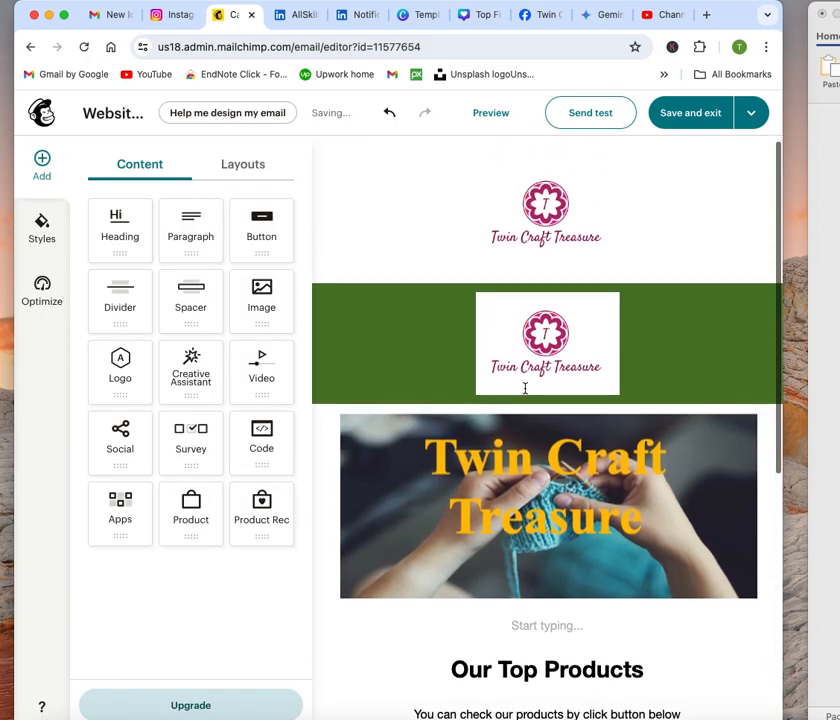
Open the footer text block and examine its HTML code and its contact info, padding, border and margin settings
{"action": "scroll", "coordinate": [525, 390], "scroll_direction": "down", "scroll_amount": 5}
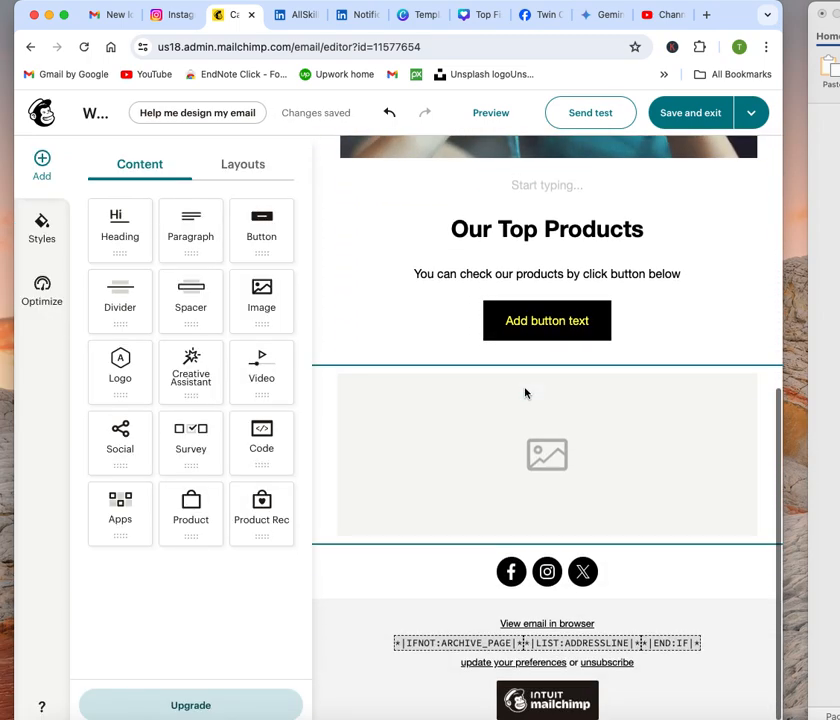
{"action": "left_click", "coordinate": [555, 654]}
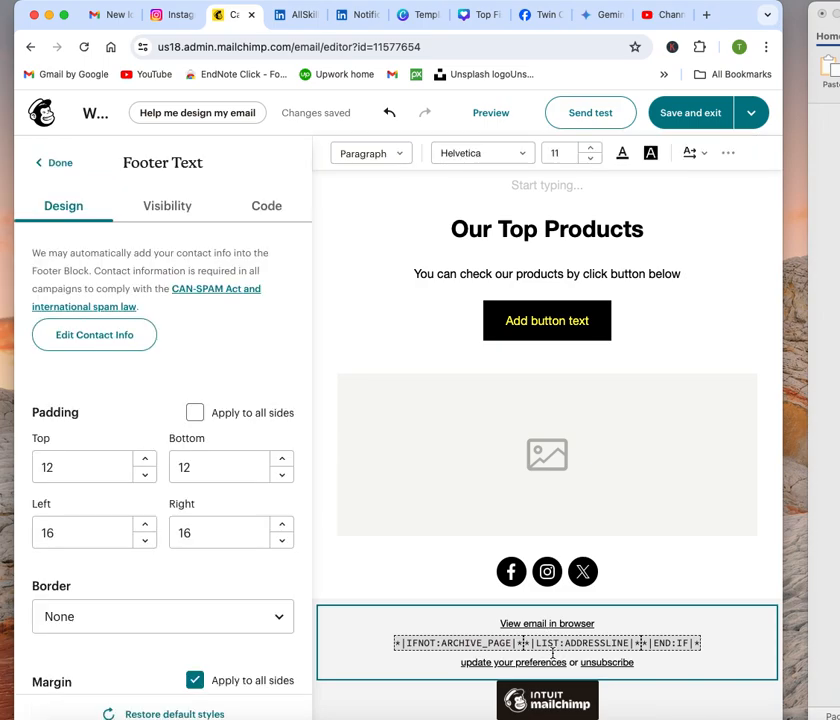
{"action": "left_click", "coordinate": [271, 208]}
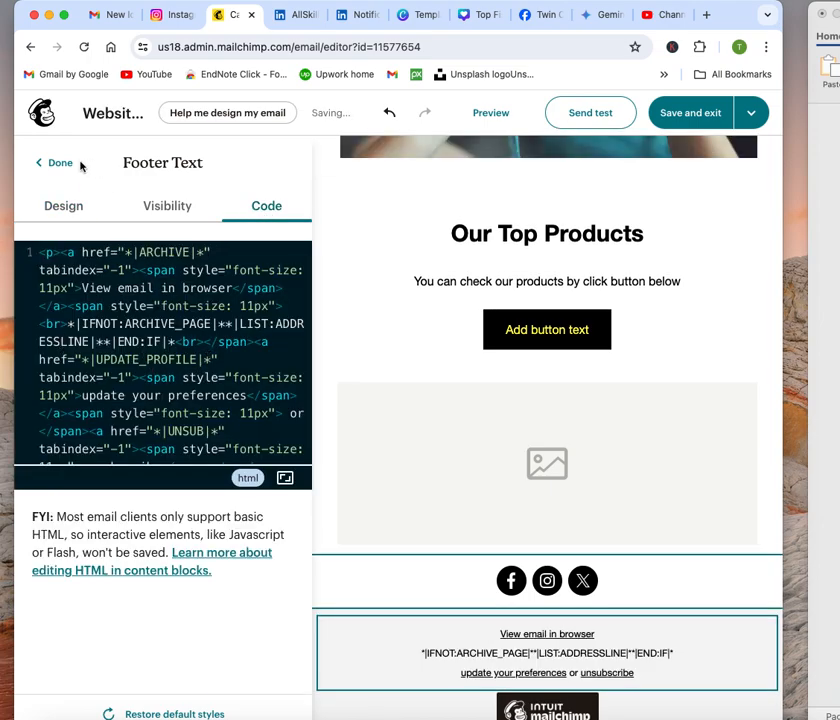
{"action": "left_click", "coordinate": [63, 204]}
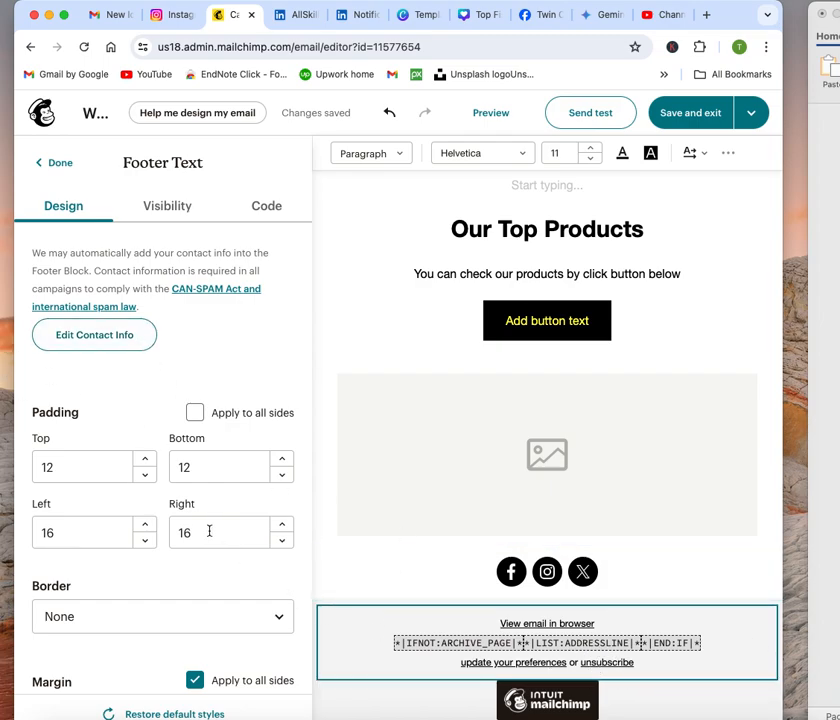
{"action": "scroll", "coordinate": [209, 531], "scroll_direction": "down", "scroll_amount": 2}
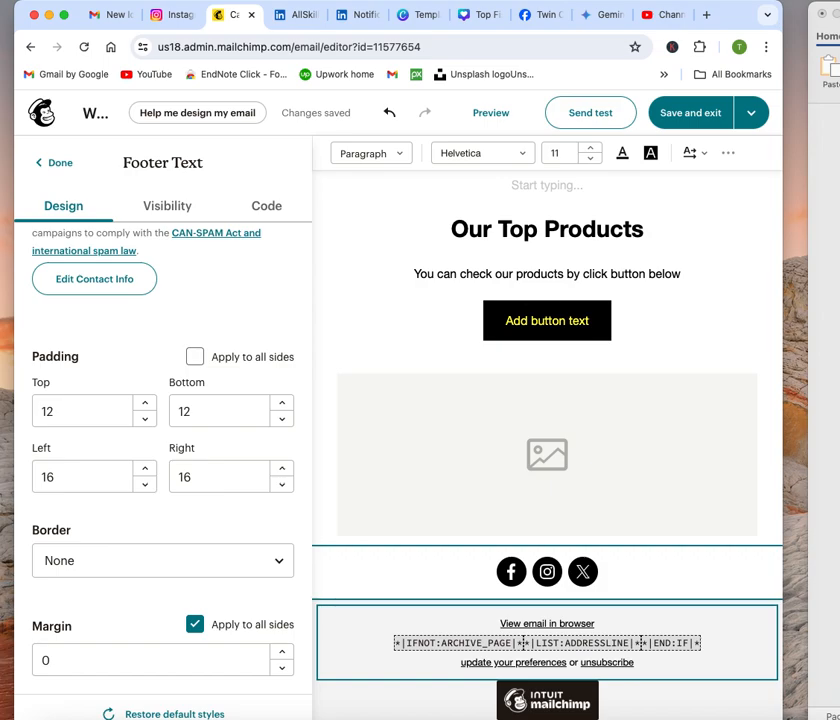
Preview the email in its desktop, mobile and inbox versions, and return to the editor
{"action": "left_click", "coordinate": [489, 115]}
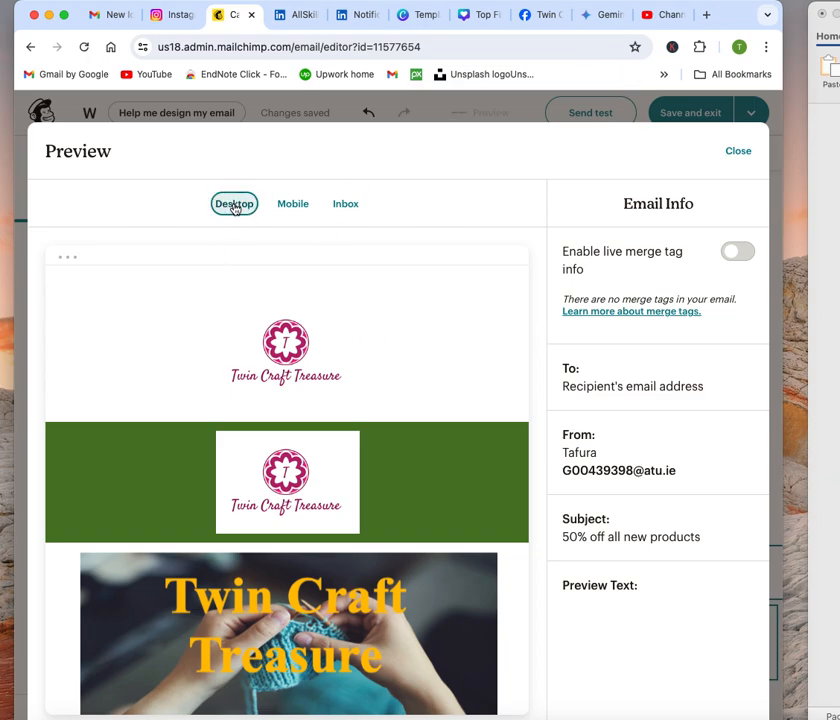
{"action": "left_click", "coordinate": [294, 206]}
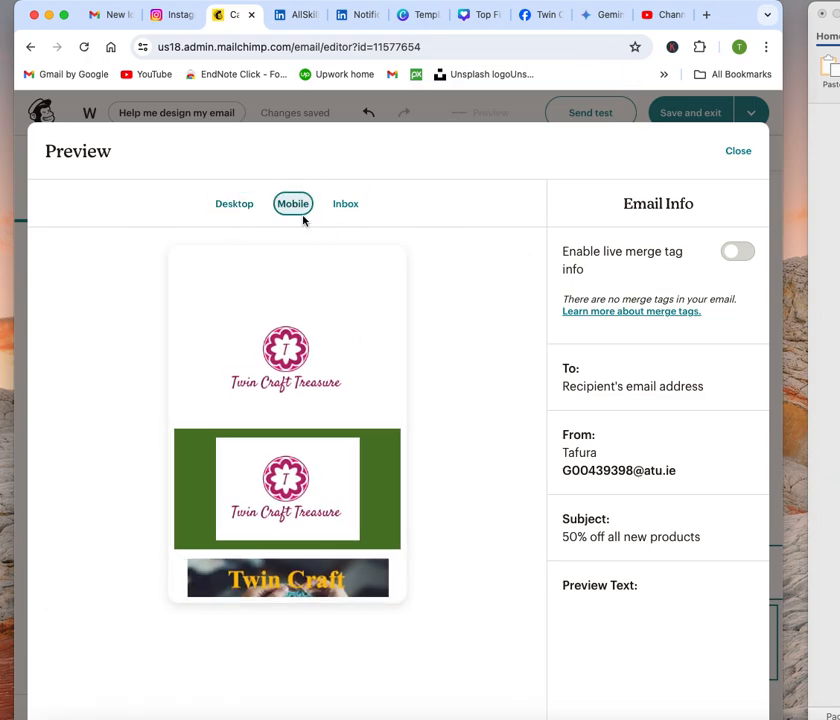
{"action": "scroll", "coordinate": [358, 367], "scroll_direction": "down", "scroll_amount": 5}
{"action": "scroll", "coordinate": [358, 367], "scroll_direction": "down", "scroll_amount": 3}
{"action": "scroll", "coordinate": [358, 367], "scroll_direction": "up", "scroll_amount": 8}
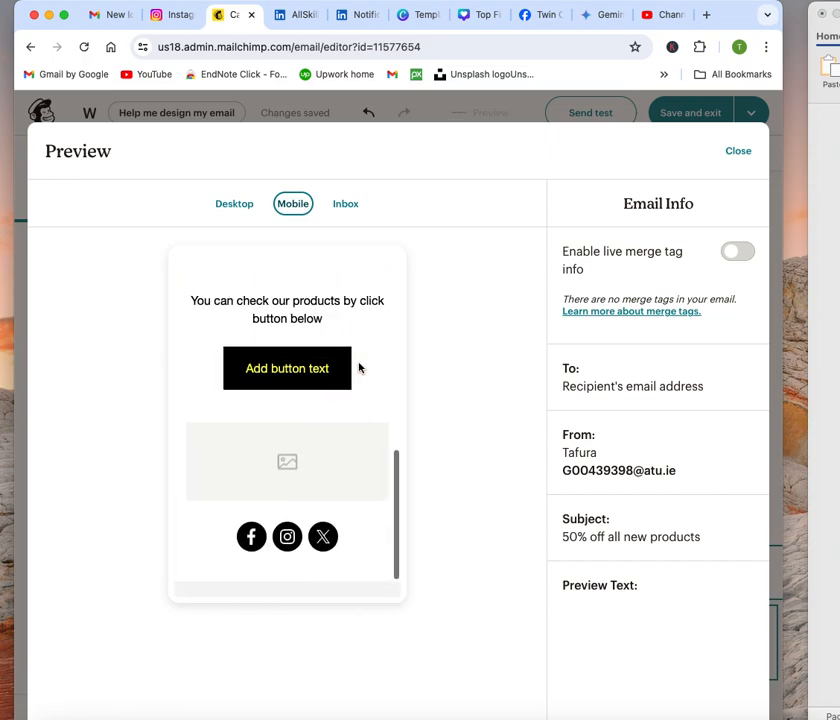
{"action": "left_click", "coordinate": [347, 205]}
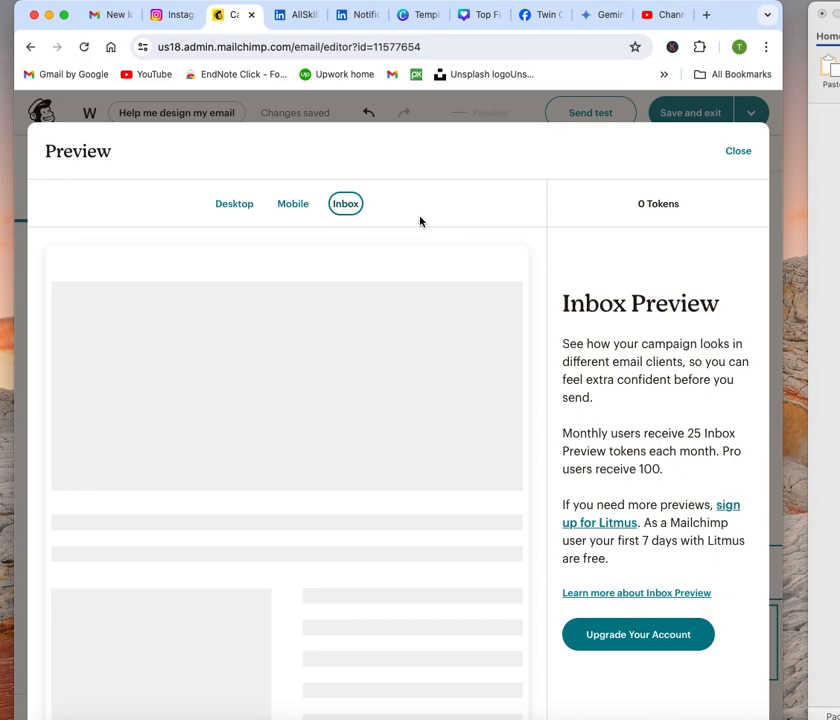
{"action": "left_click", "coordinate": [738, 151]}
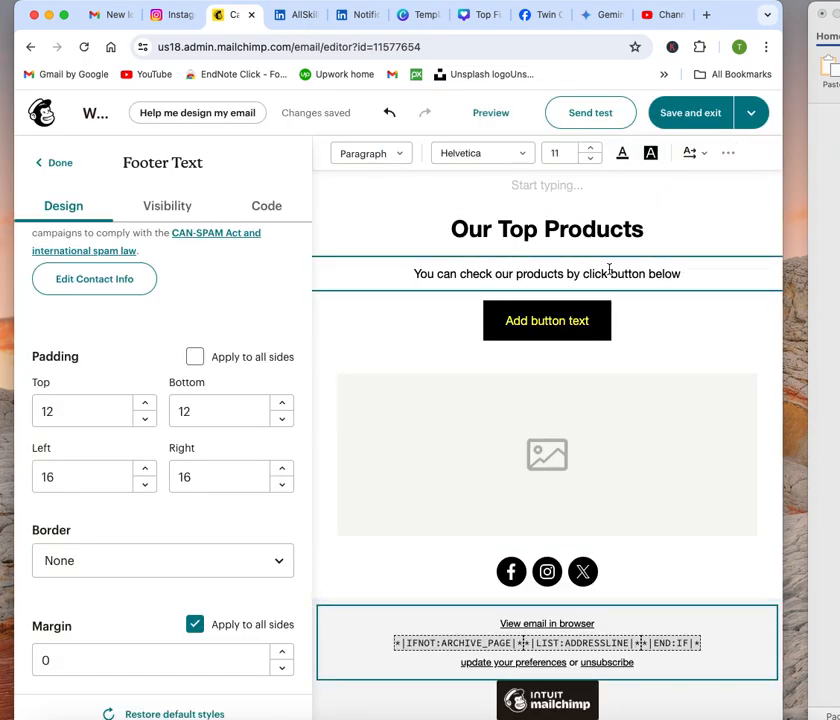
Examine the form for sending a test email and leave it without sending anything
{"action": "left_click", "coordinate": [593, 116]}
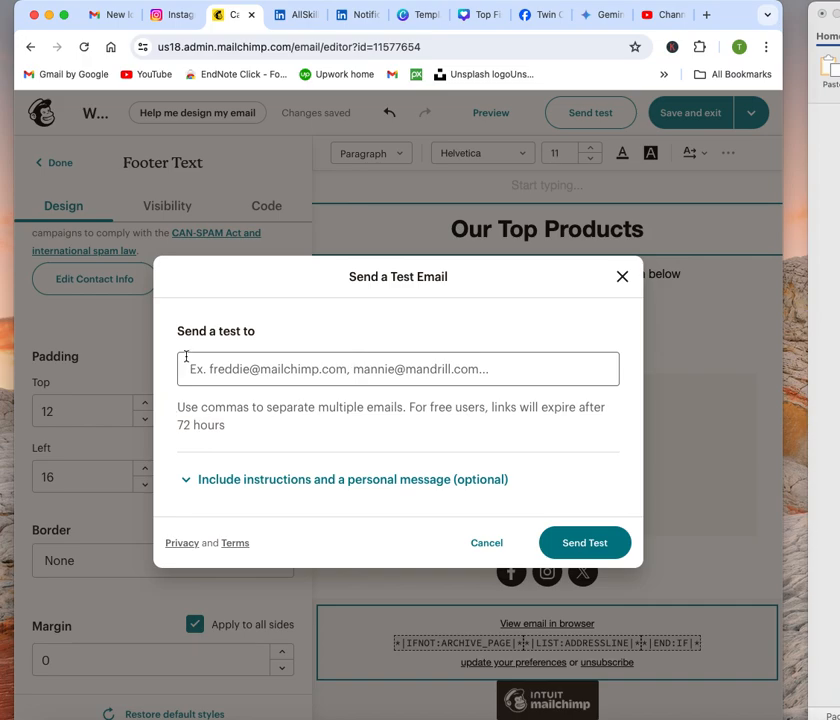
{"action": "left_click", "coordinate": [247, 376]}
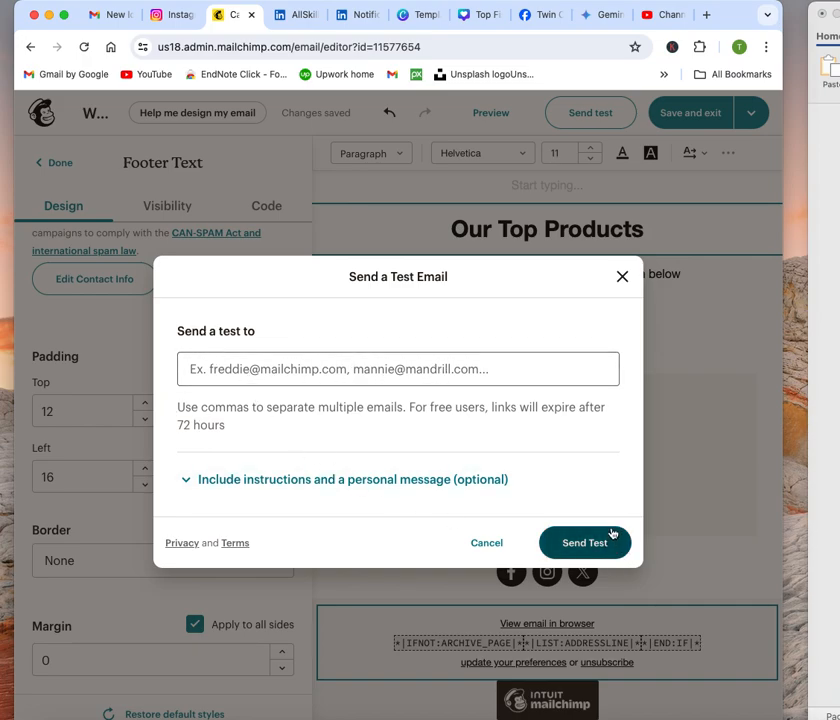
{"action": "left_click", "coordinate": [622, 277]}
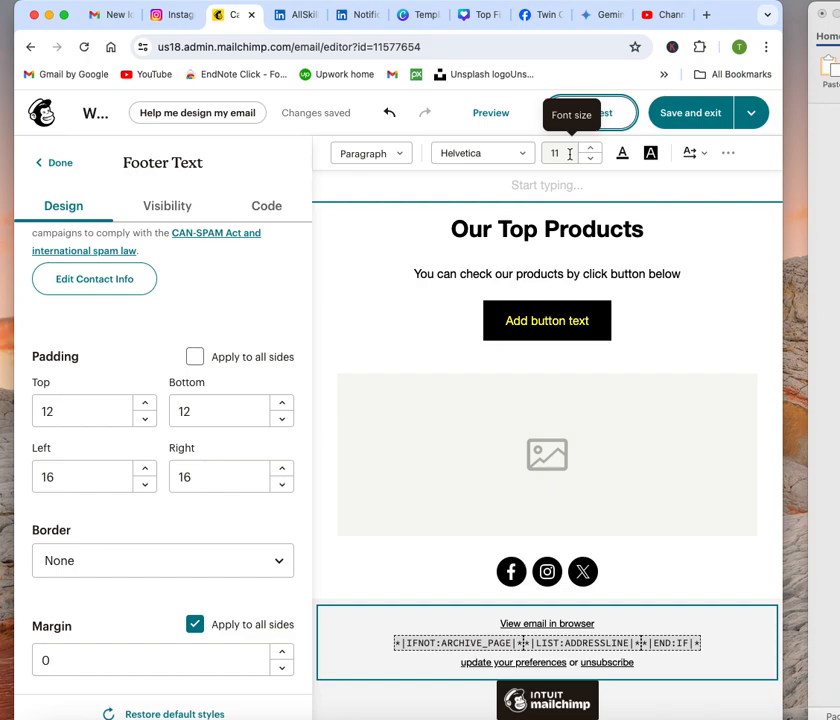
Look through the footer text's paragraph styles, font choices and additional formatting options without changing them
{"action": "left_click", "coordinate": [398, 158]}
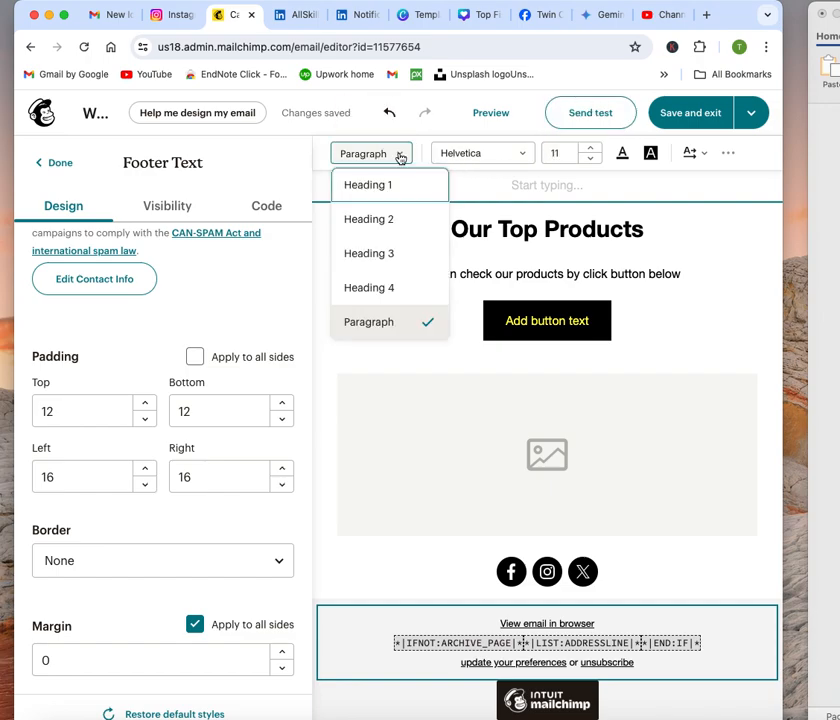
{"action": "left_click", "coordinate": [525, 155]}
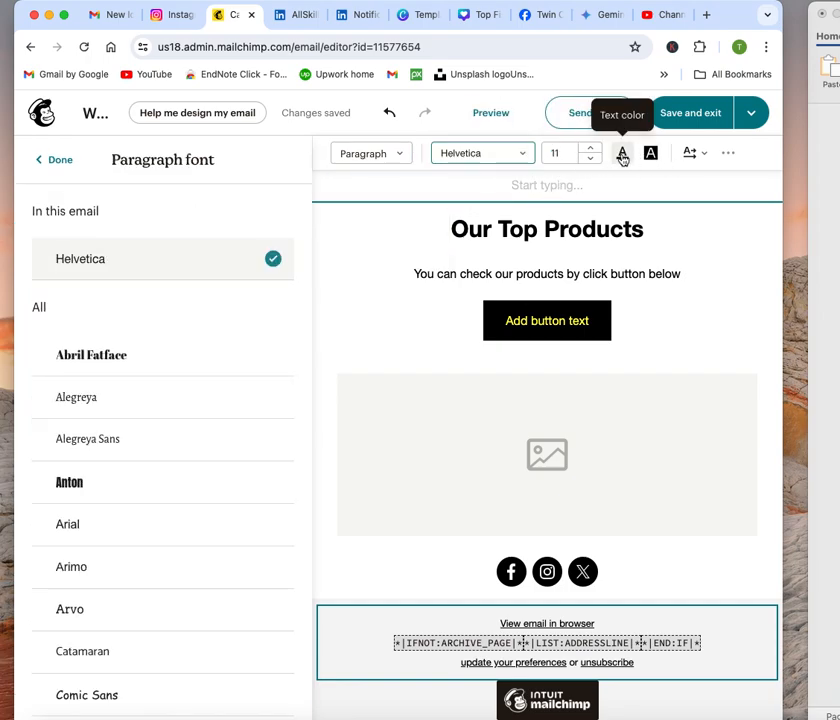
{"action": "left_click", "coordinate": [726, 155]}
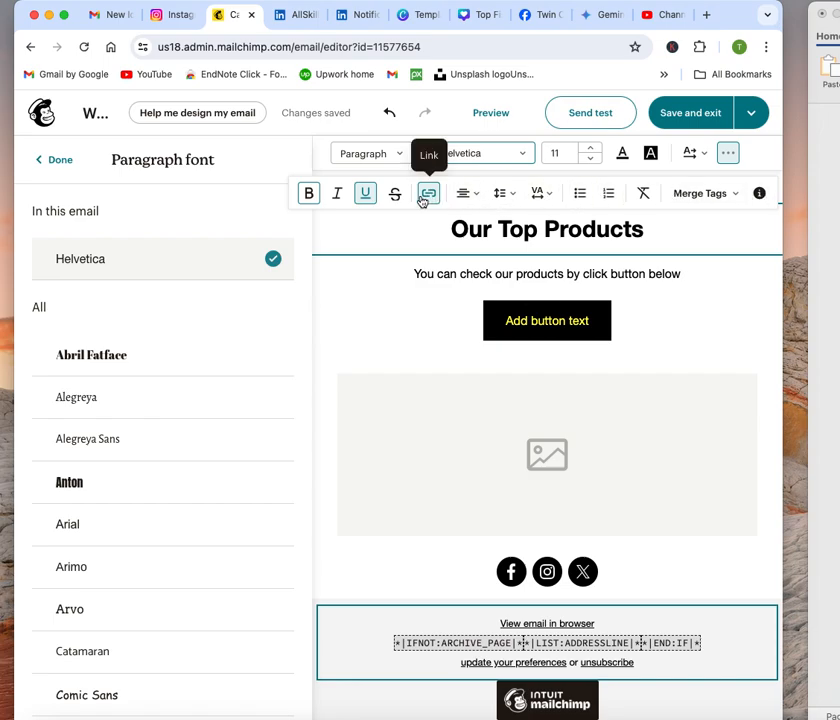
{"action": "left_click", "coordinate": [694, 295]}
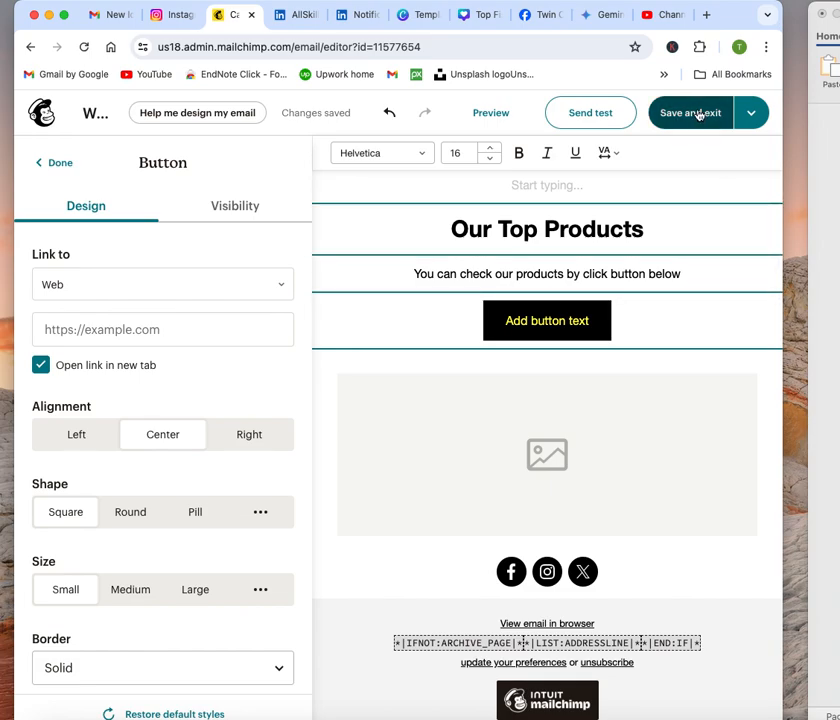
Save the email design, leave the editor and review the Website Feedback campaign checklist
{"action": "left_click", "coordinate": [685, 114]}
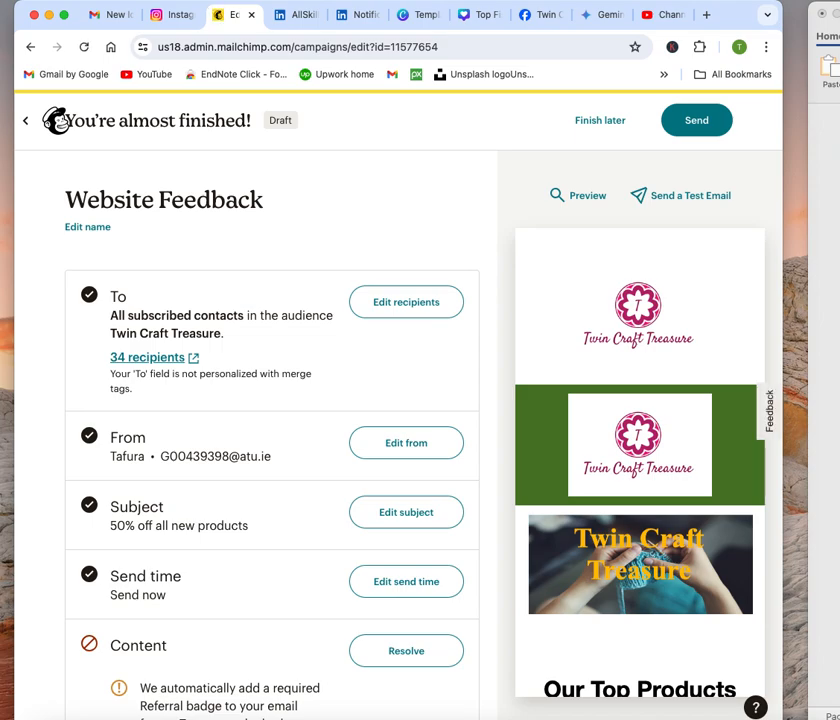
{"action": "scroll", "coordinate": [632, 385], "scroll_direction": "down", "scroll_amount": 1}
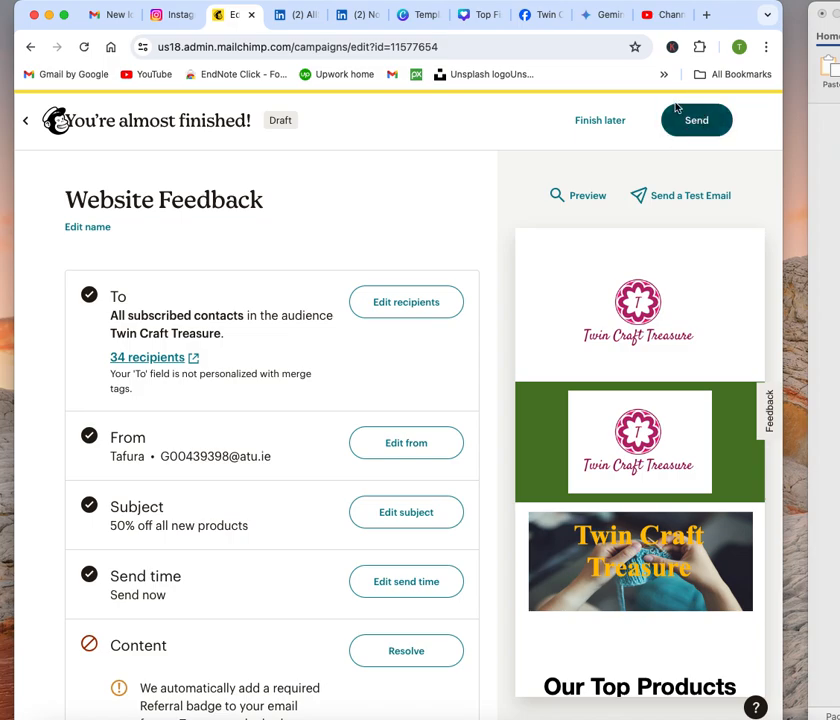
{"action": "scroll", "coordinate": [529, 335], "scroll_direction": "up", "scroll_amount": 1}
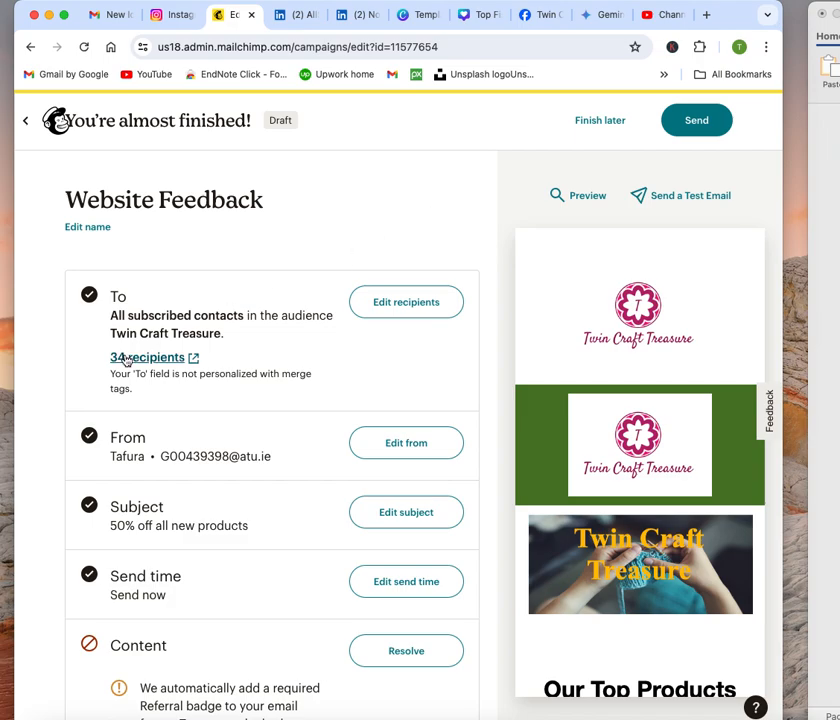
Leave the campaign checklist for the campaign list and open the sample-data Marketing dashboard, dismissing its introduction and upgrade offer
{"action": "left_click", "coordinate": [35, 121]}
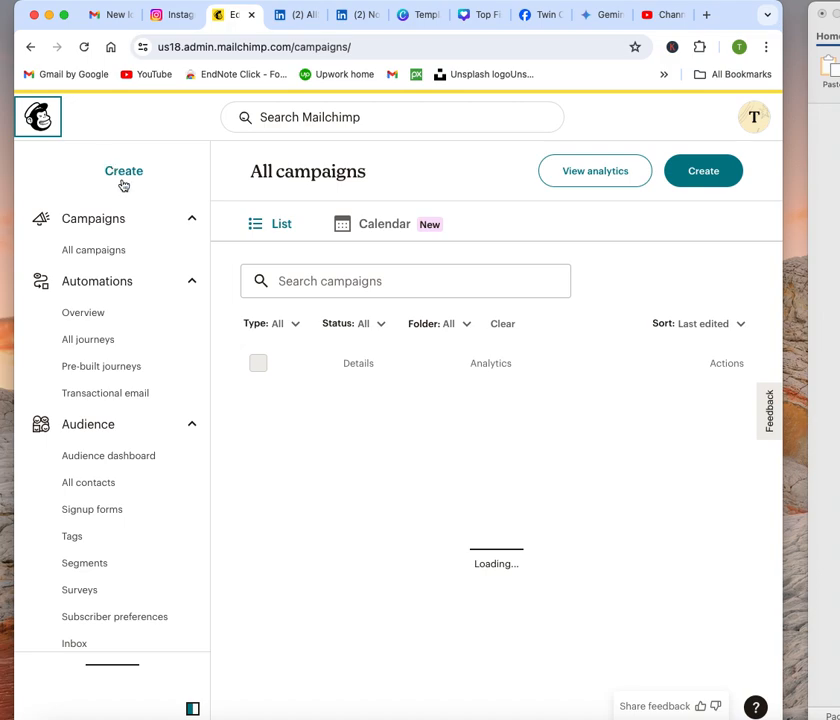
{"action": "scroll", "coordinate": [96, 438], "scroll_direction": "down", "scroll_amount": 3}
{"action": "scroll", "coordinate": [96, 438], "scroll_direction": "down", "scroll_amount": 5}
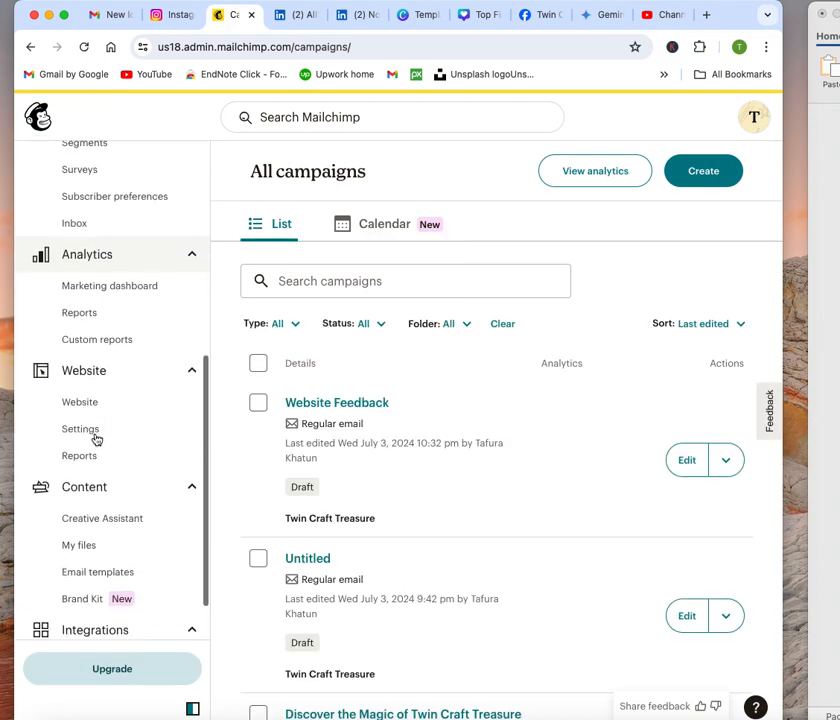
{"action": "scroll", "coordinate": [100, 369], "scroll_direction": "up", "scroll_amount": 2}
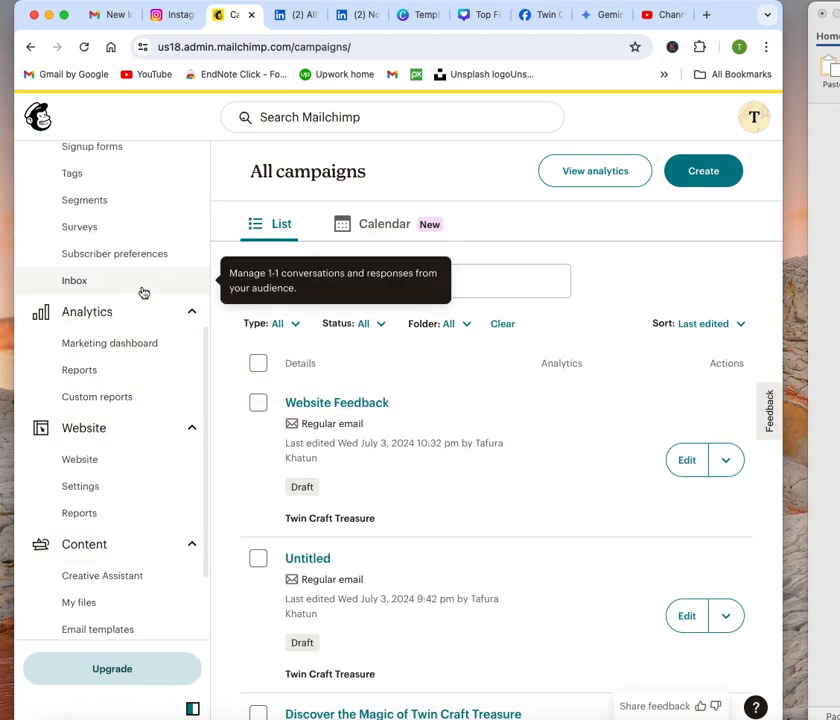
{"action": "left_click", "coordinate": [110, 350]}
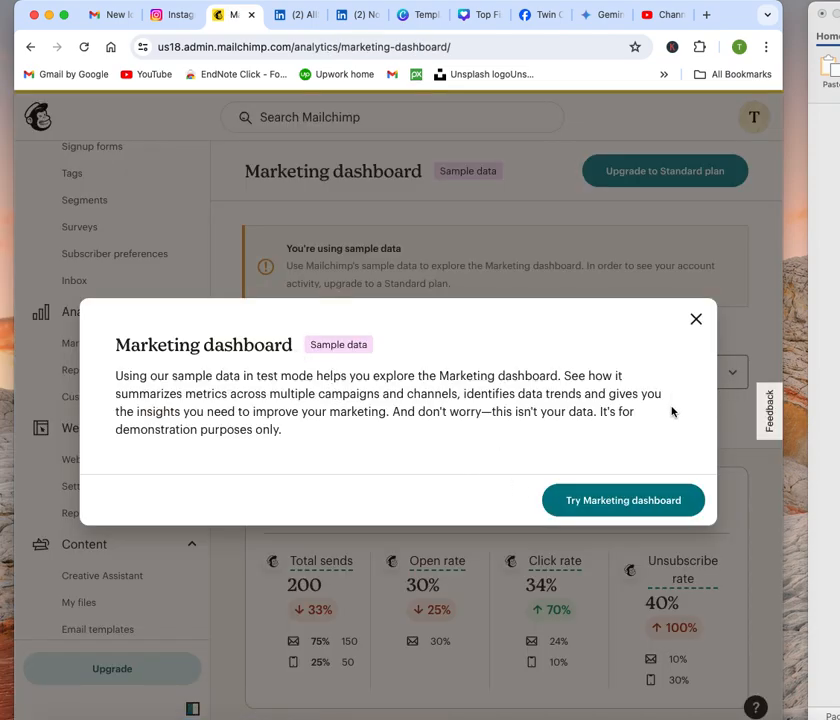
{"action": "left_click", "coordinate": [556, 500]}
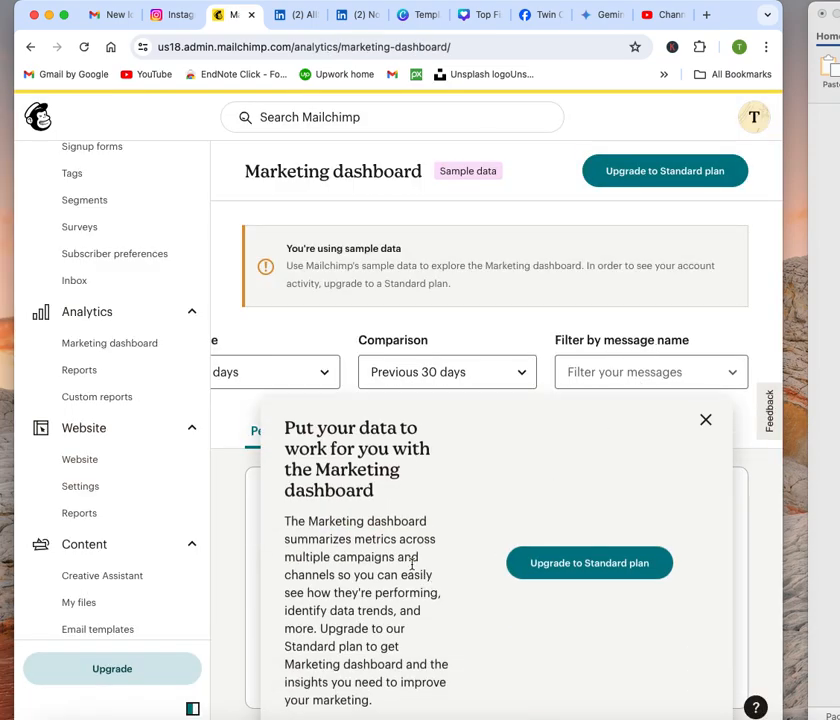
{"action": "left_click", "coordinate": [705, 420]}
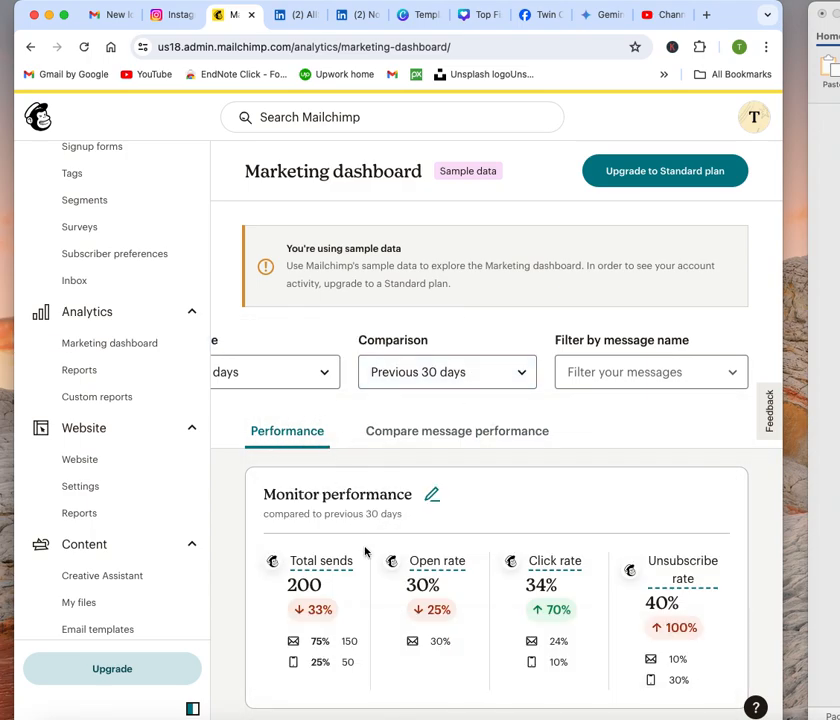
Examine the Marketing dashboard's performance metrics, click rate over time, drop-off funnel and delivery details
{"action": "scroll", "coordinate": [358, 540], "scroll_direction": "down", "scroll_amount": 1}
{"action": "scroll", "coordinate": [352, 568], "scroll_direction": "down", "scroll_amount": 3}
{"action": "scroll", "coordinate": [352, 568], "scroll_direction": "up", "scroll_amount": 1}
{"action": "scroll", "coordinate": [352, 568], "scroll_direction": "down", "scroll_amount": 4}
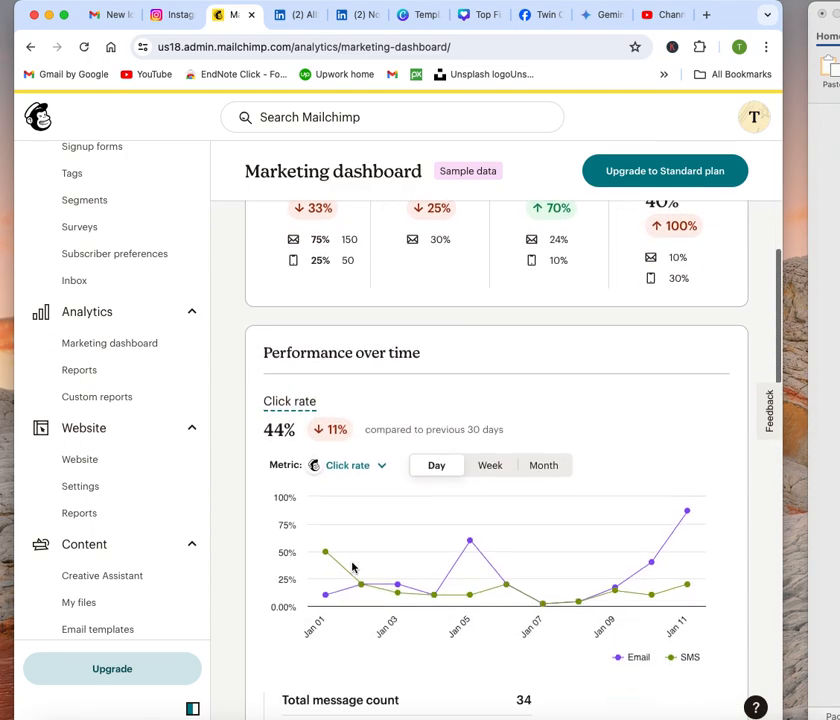
{"action": "scroll", "coordinate": [352, 568], "scroll_direction": "down", "scroll_amount": 10}
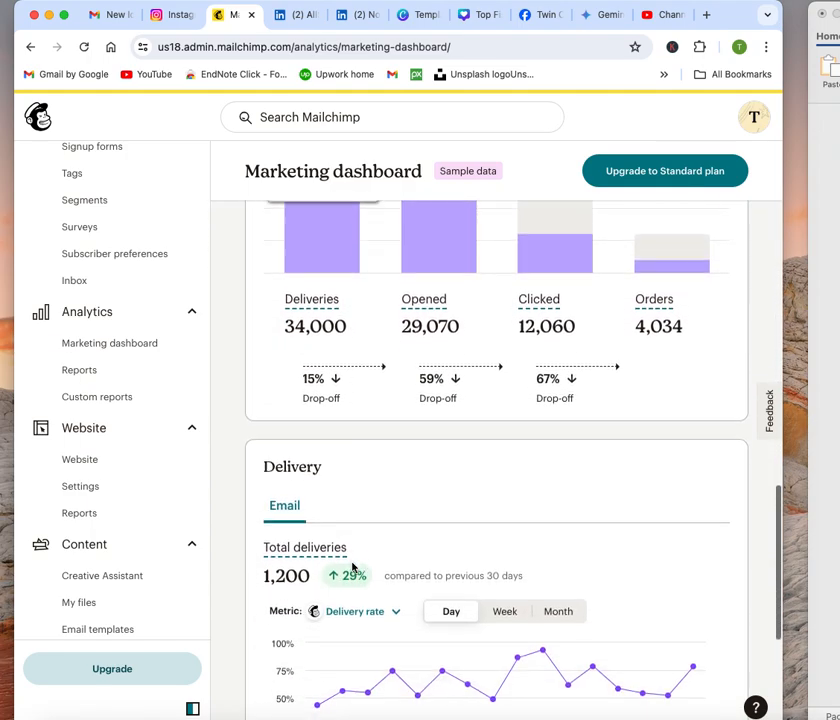
{"action": "scroll", "coordinate": [352, 568], "scroll_direction": "down", "scroll_amount": 3}
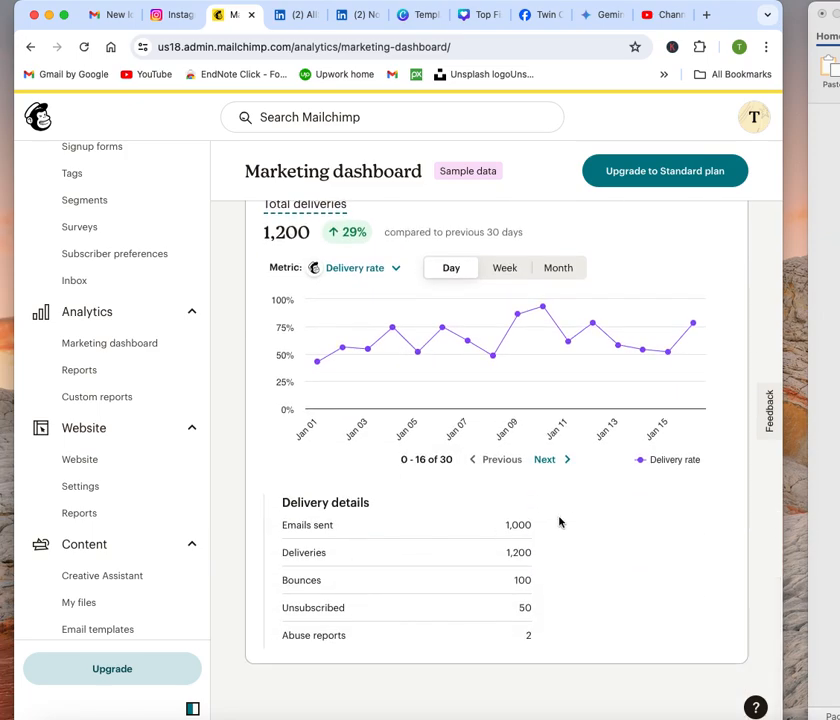
{"action": "scroll", "coordinate": [488, 546], "scroll_direction": "up", "scroll_amount": 3}
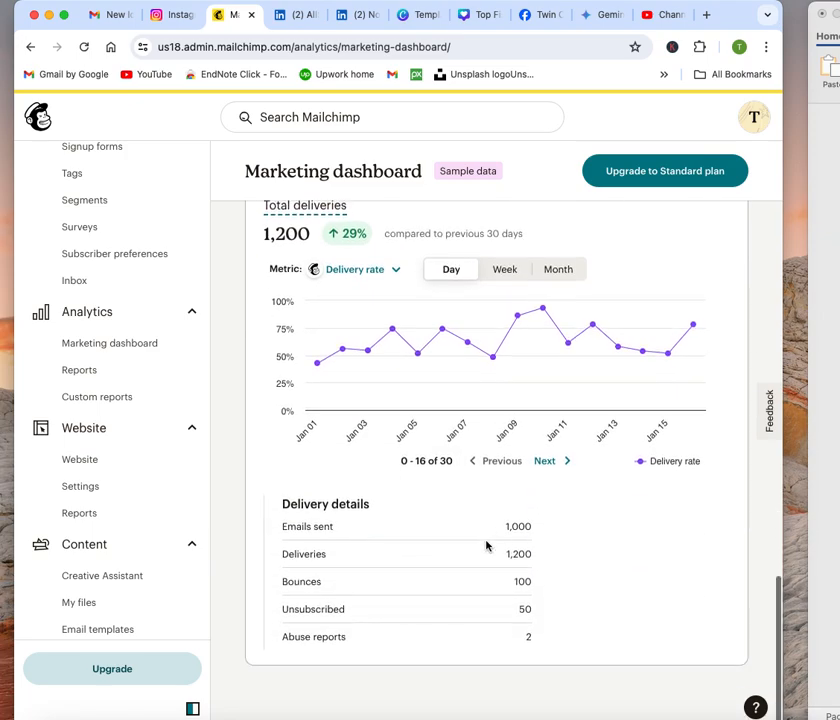
Leave the Marketing dashboard for the campaign Reports page and review the opens and clicks of the sent Grand Opening Sale campaigns
{"action": "scroll", "coordinate": [487, 545], "scroll_direction": "up", "scroll_amount": 1}
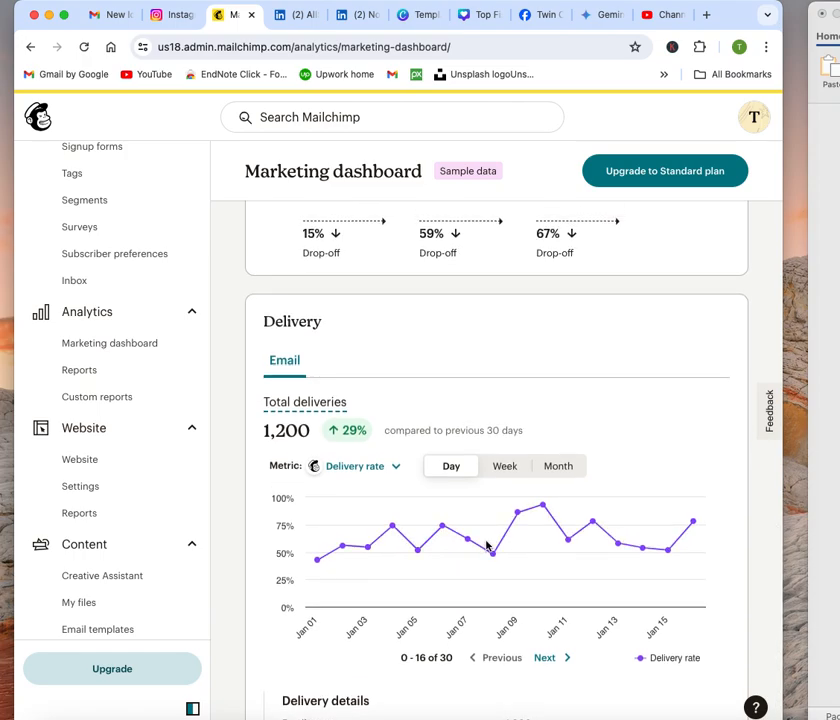
{"action": "scroll", "coordinate": [487, 545], "scroll_direction": "up", "scroll_amount": 2}
{"action": "scroll", "coordinate": [487, 545], "scroll_direction": "down", "scroll_amount": 1}
{"action": "left_click", "coordinate": [98, 375]}
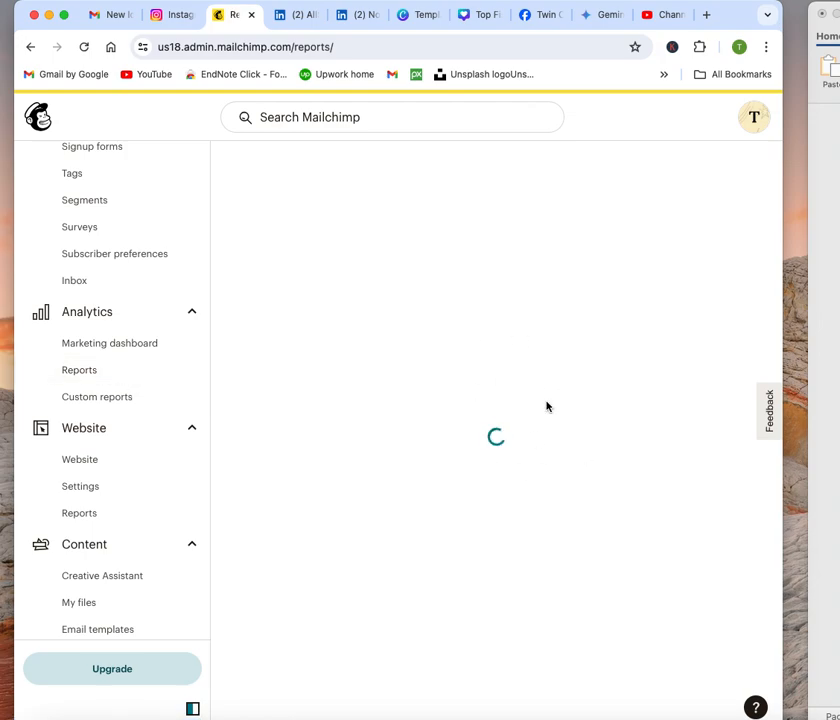
{"action": "scroll", "coordinate": [493, 407], "scroll_direction": "down", "scroll_amount": 5}
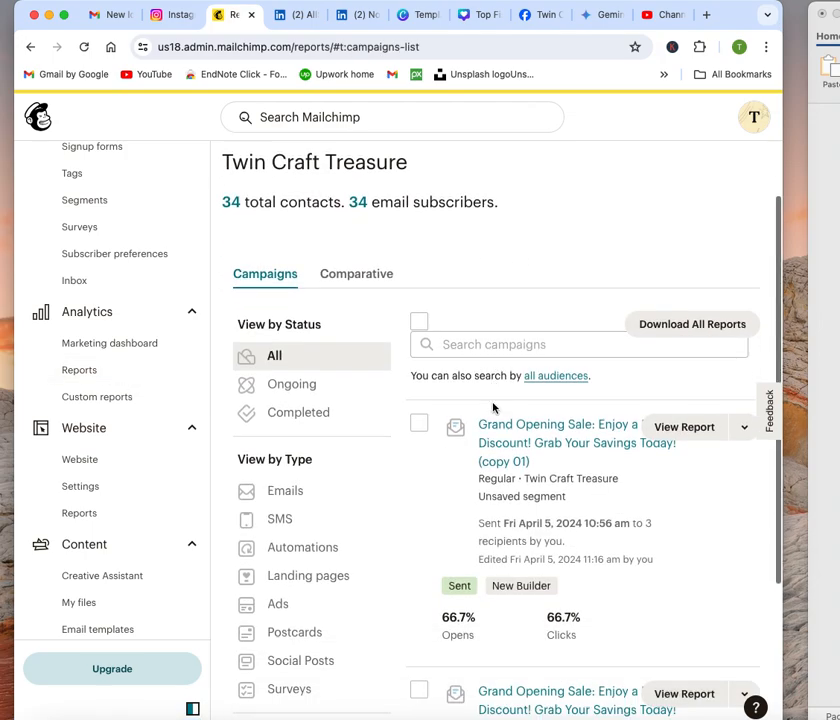
{"action": "scroll", "coordinate": [493, 405], "scroll_direction": "up", "scroll_amount": 1}
{"action": "scroll", "coordinate": [493, 404], "scroll_direction": "down", "scroll_amount": 1}
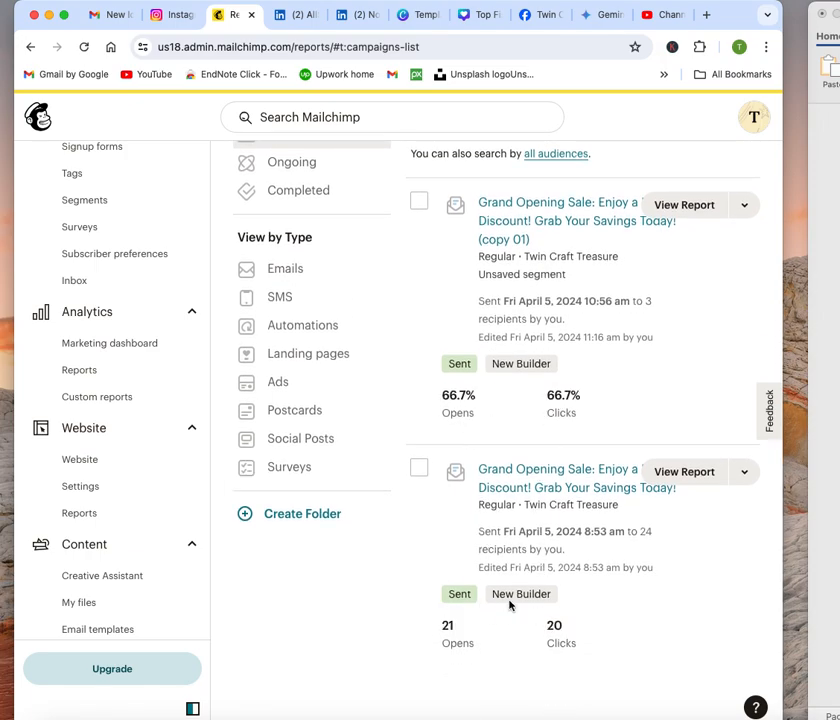
{"action": "scroll", "coordinate": [510, 604], "scroll_direction": "up", "scroll_amount": 5}
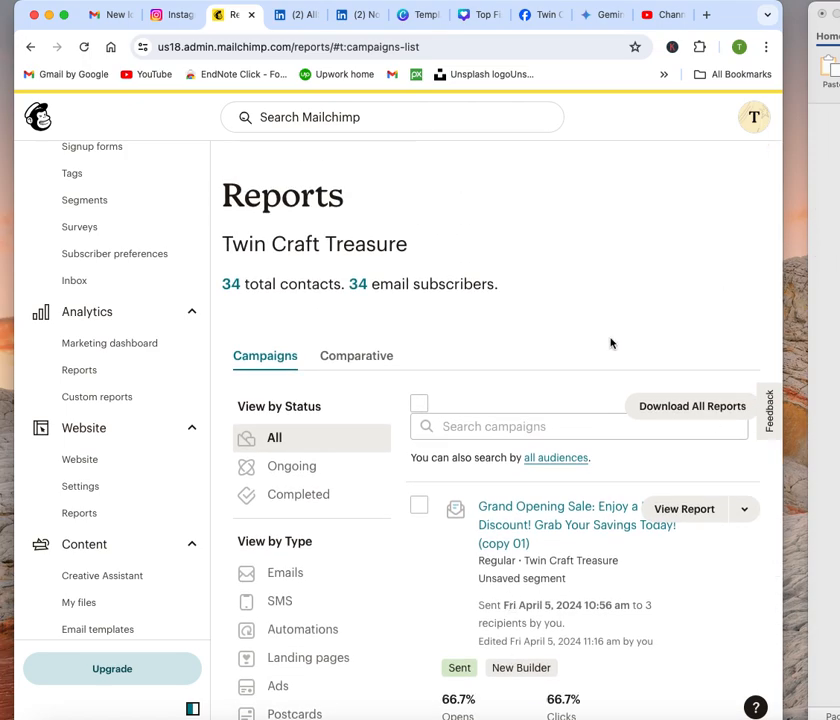
{"action": "scroll", "coordinate": [139, 188], "scroll_direction": "up", "scroll_amount": 5}
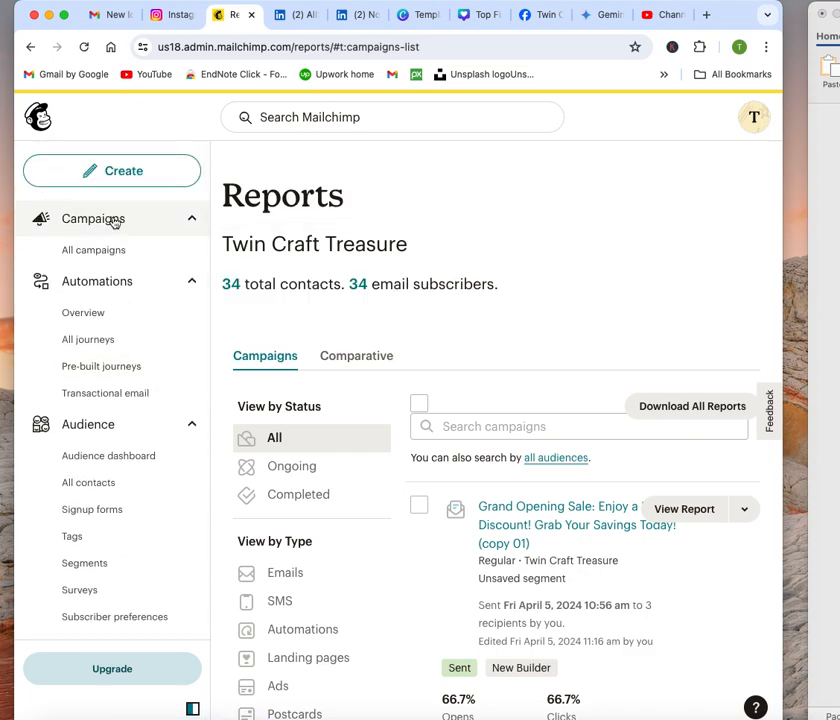